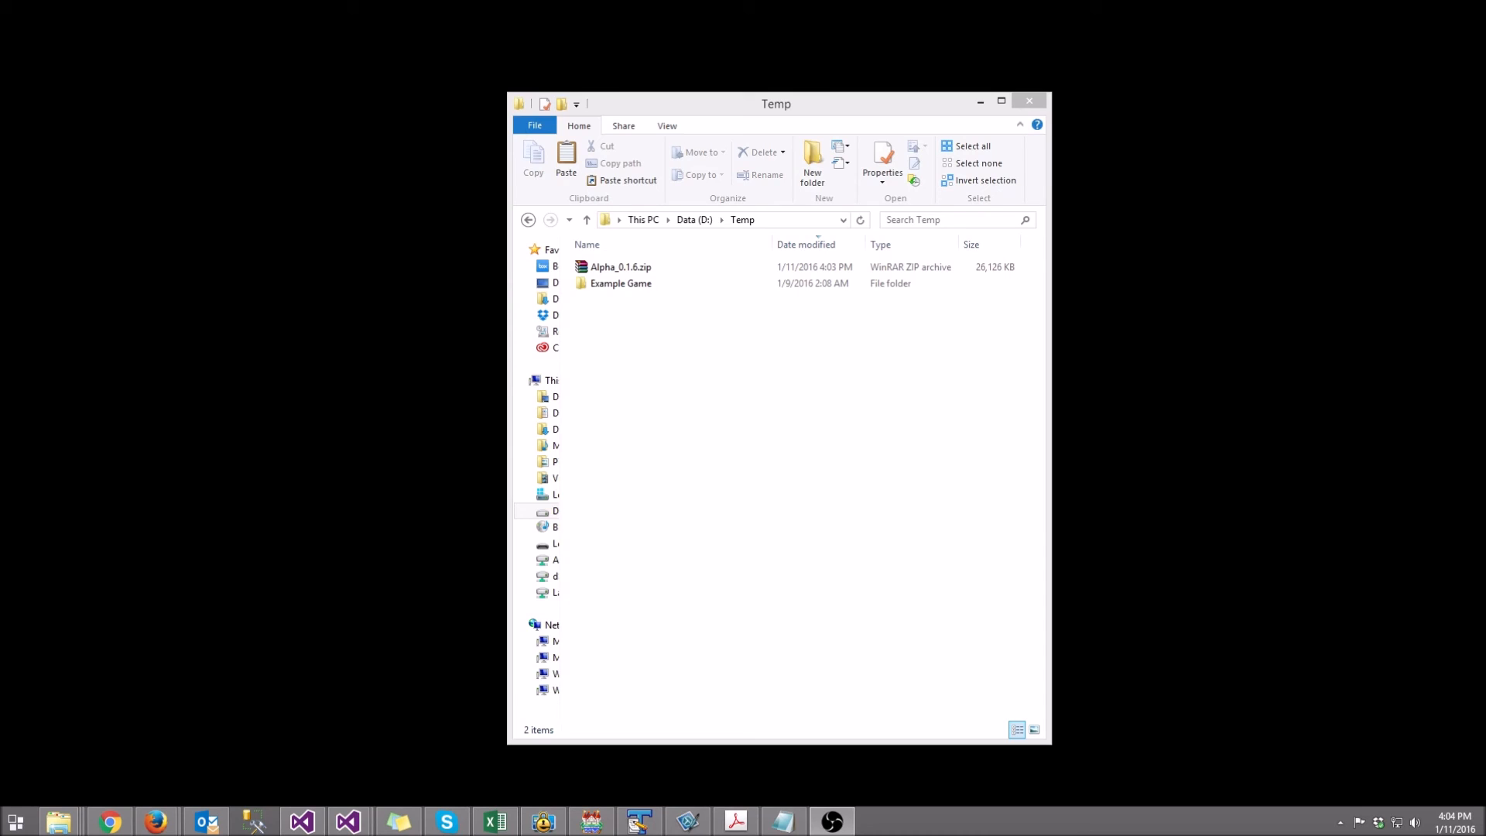
Step: Extract Alpha_0.1.6.zip into its own Alpha_0.1.6 folder within Temp
click(636, 268)
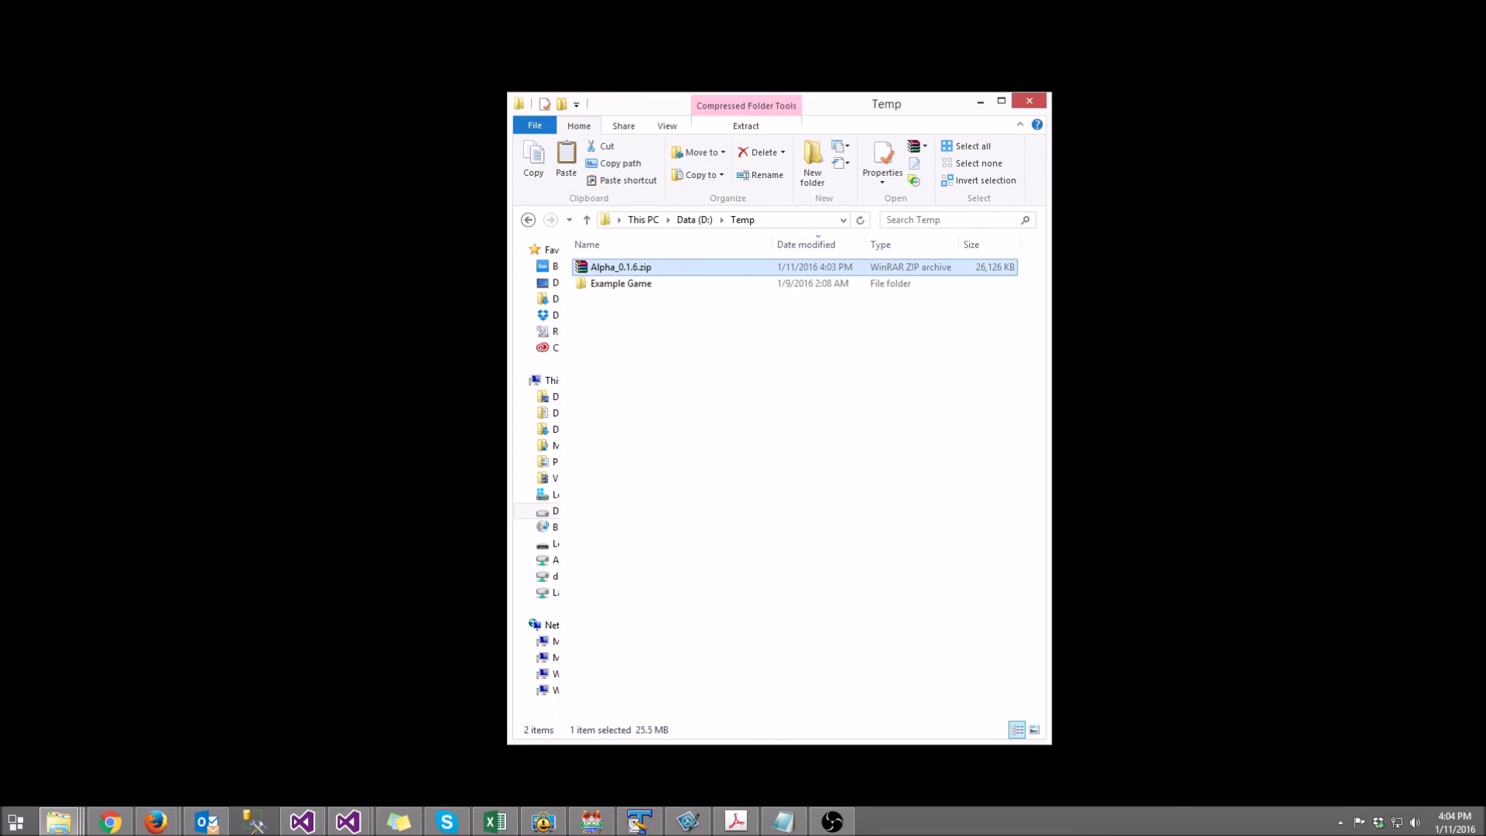
right_click(635, 268)
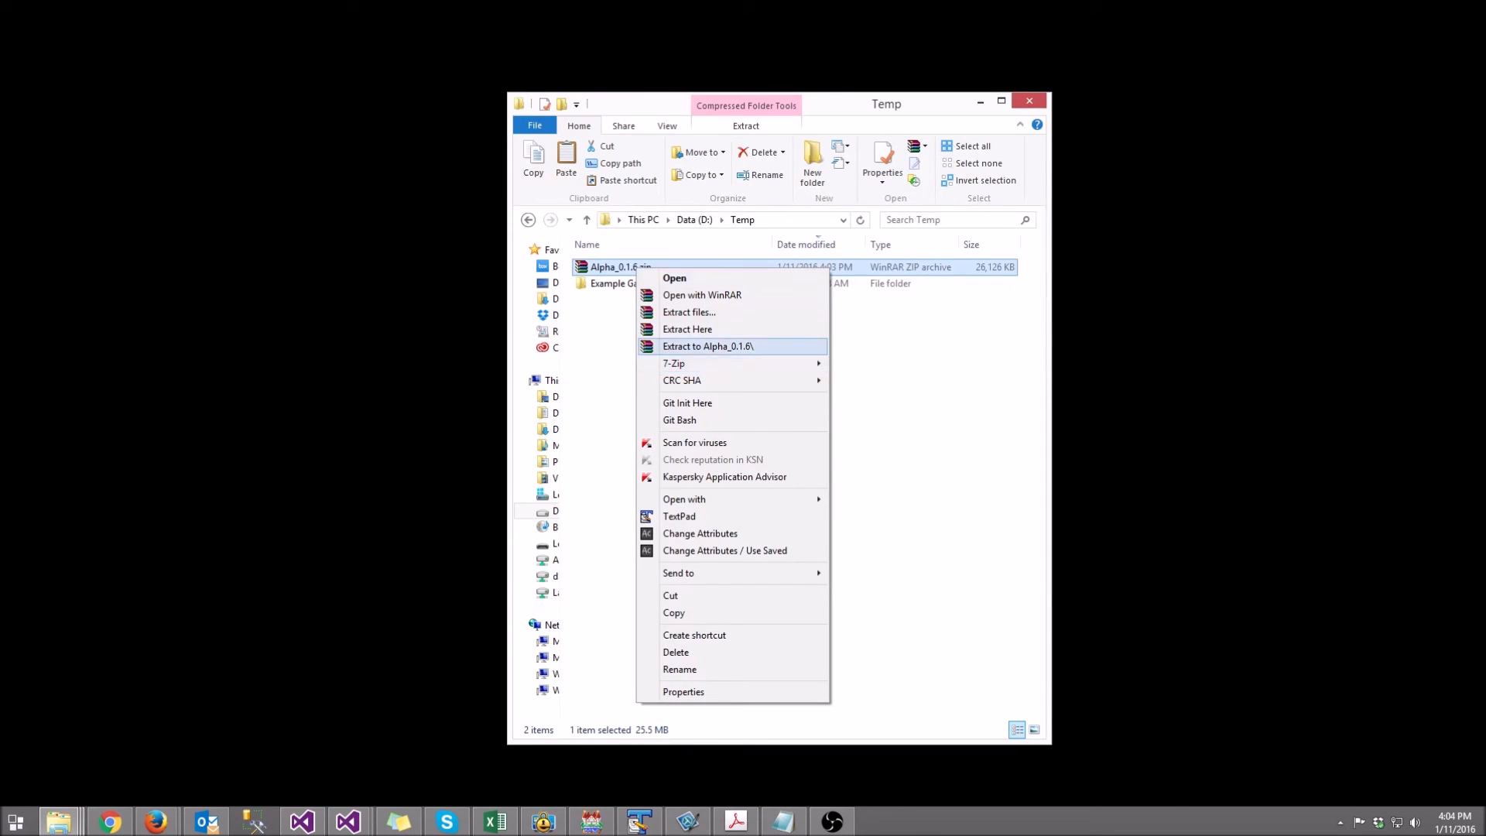
click(707, 347)
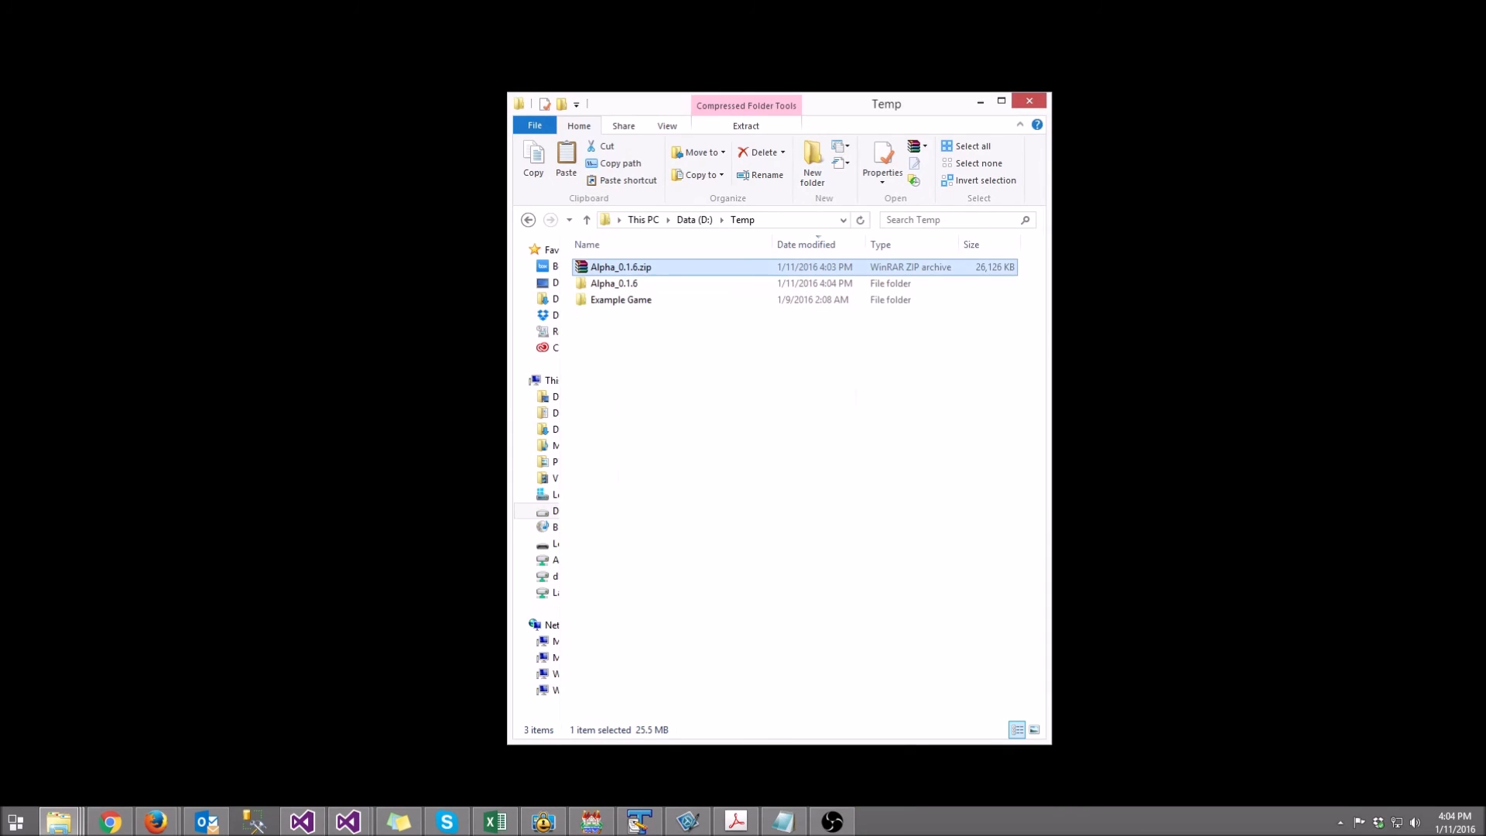
Step: Launch NebulaStudio.exe from the extracted Alpha_0.1.6 folder
double_click(620, 283)
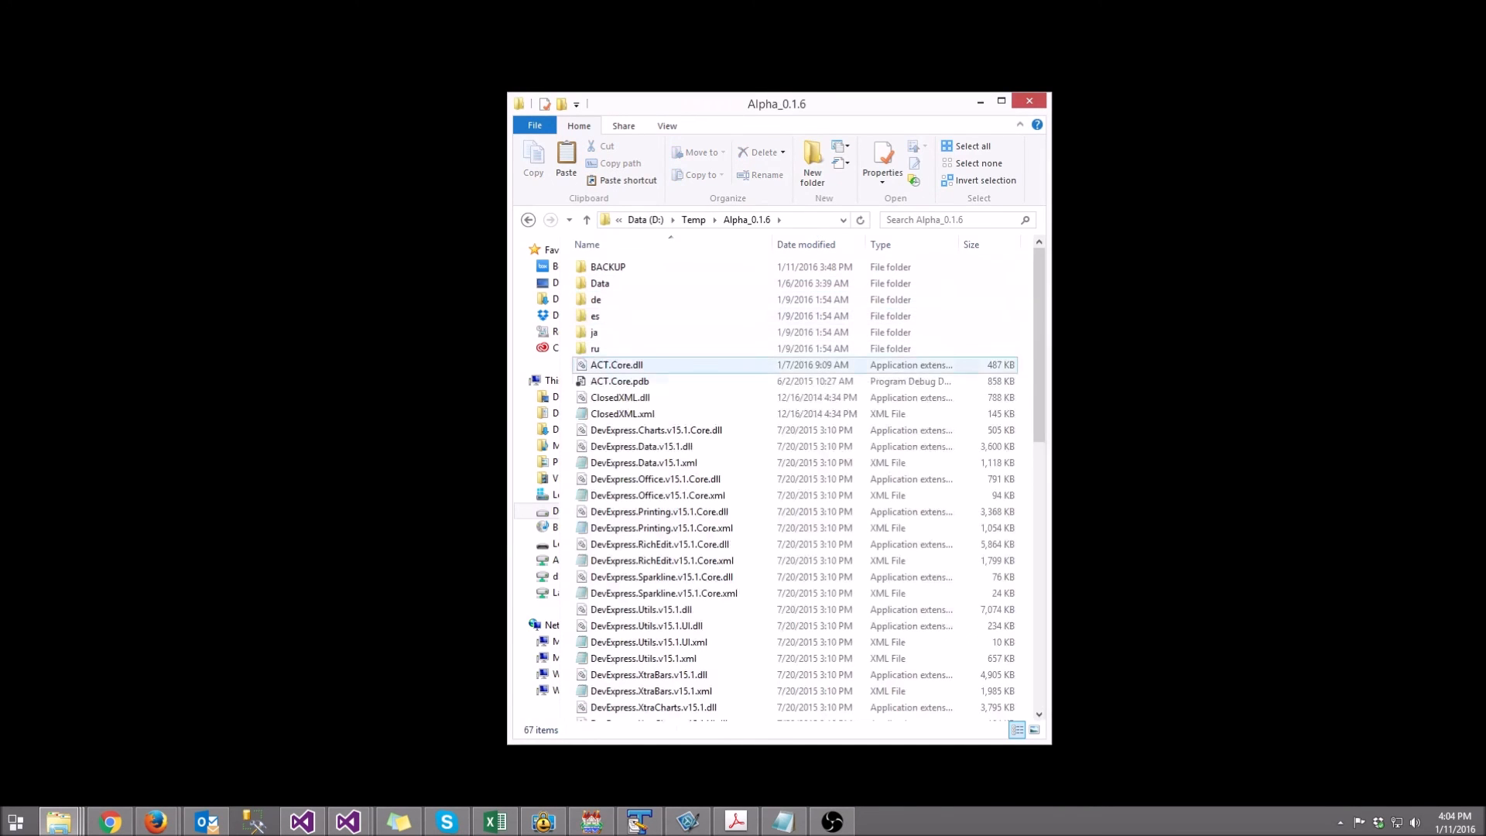
click(685, 397)
scroll(685, 465, down, 11)
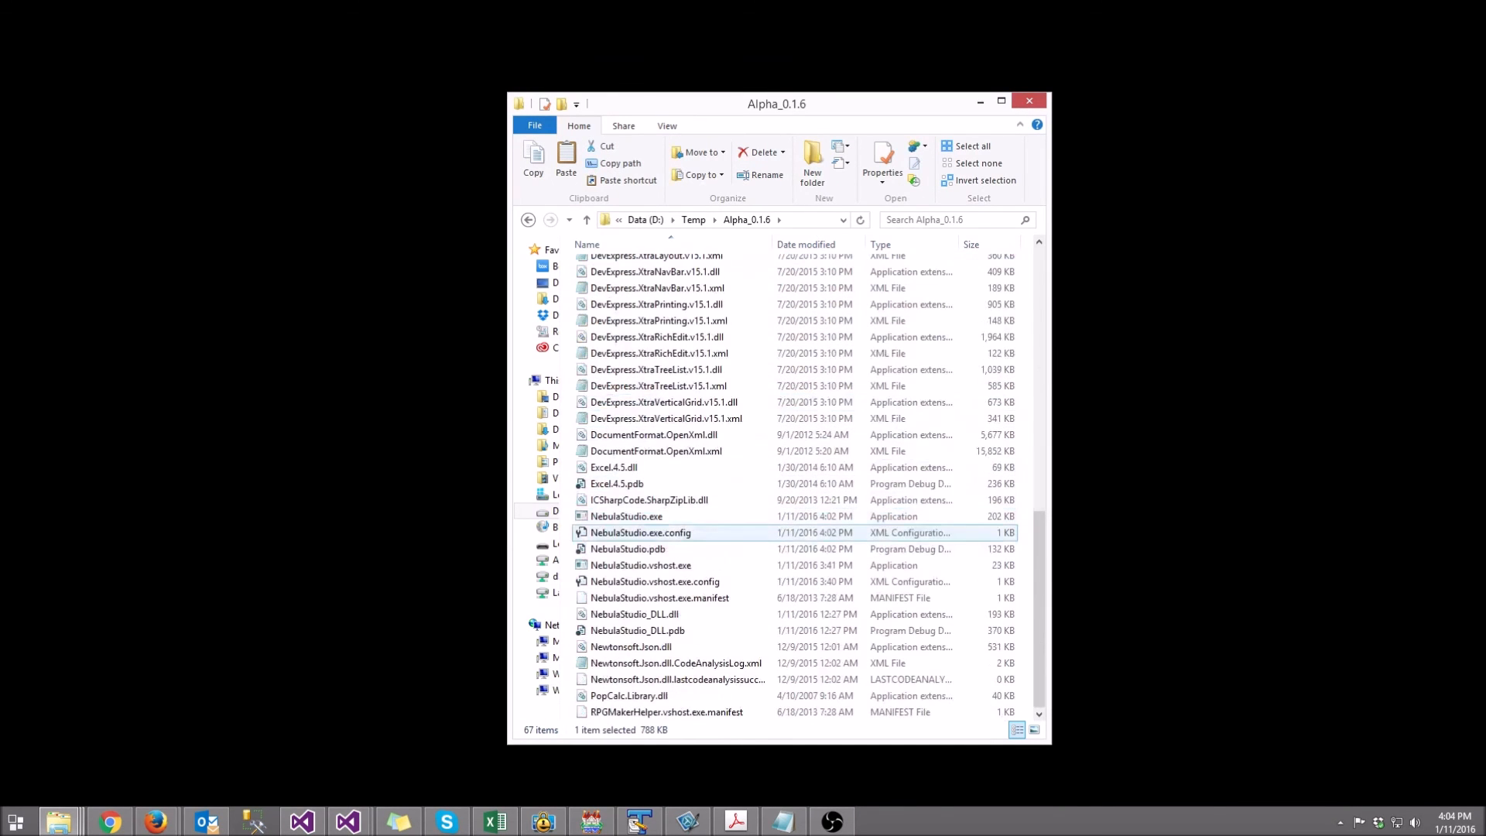
click(635, 517)
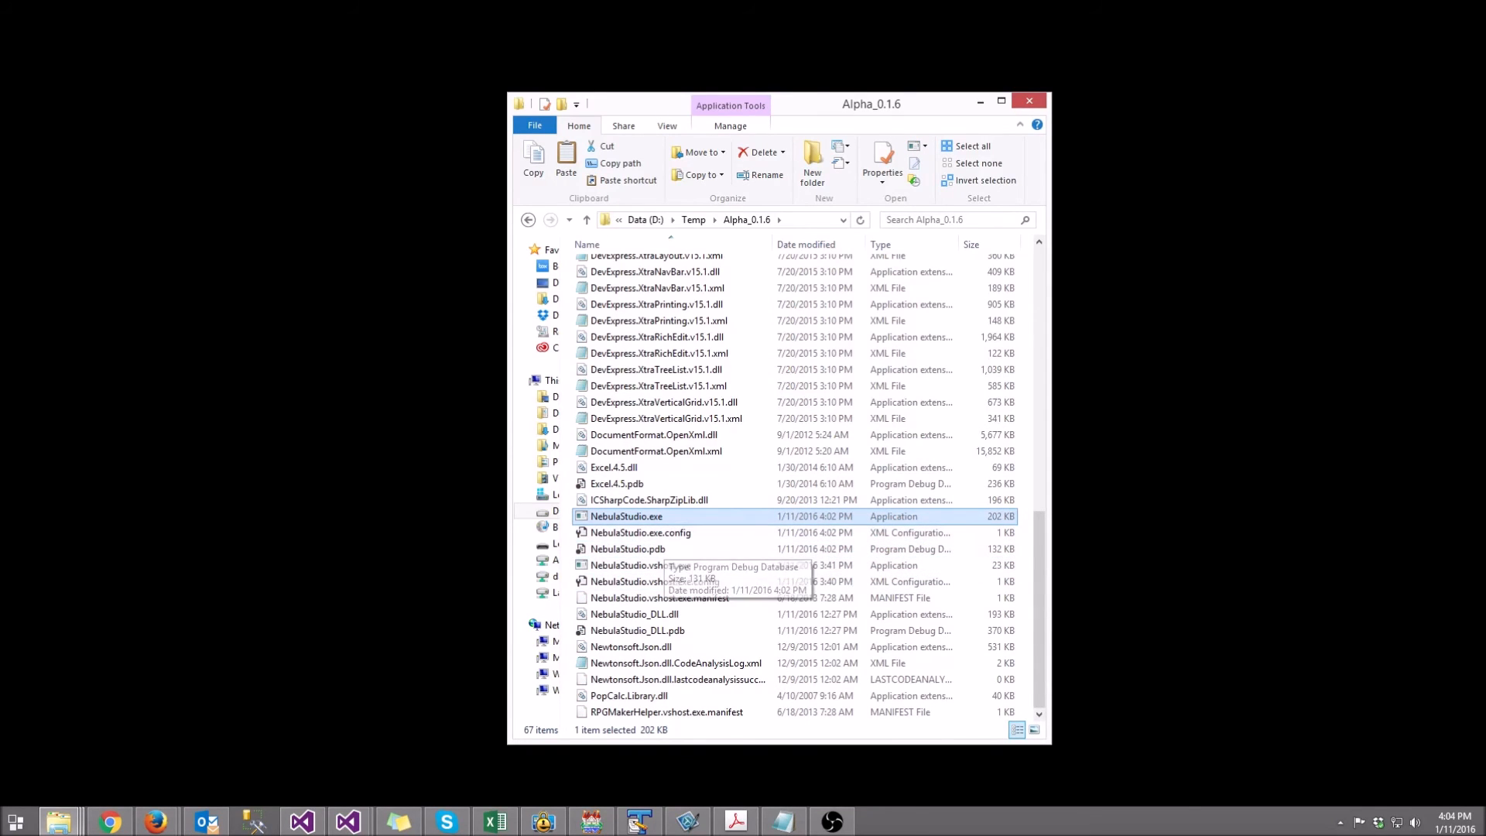
double_click(635, 517)
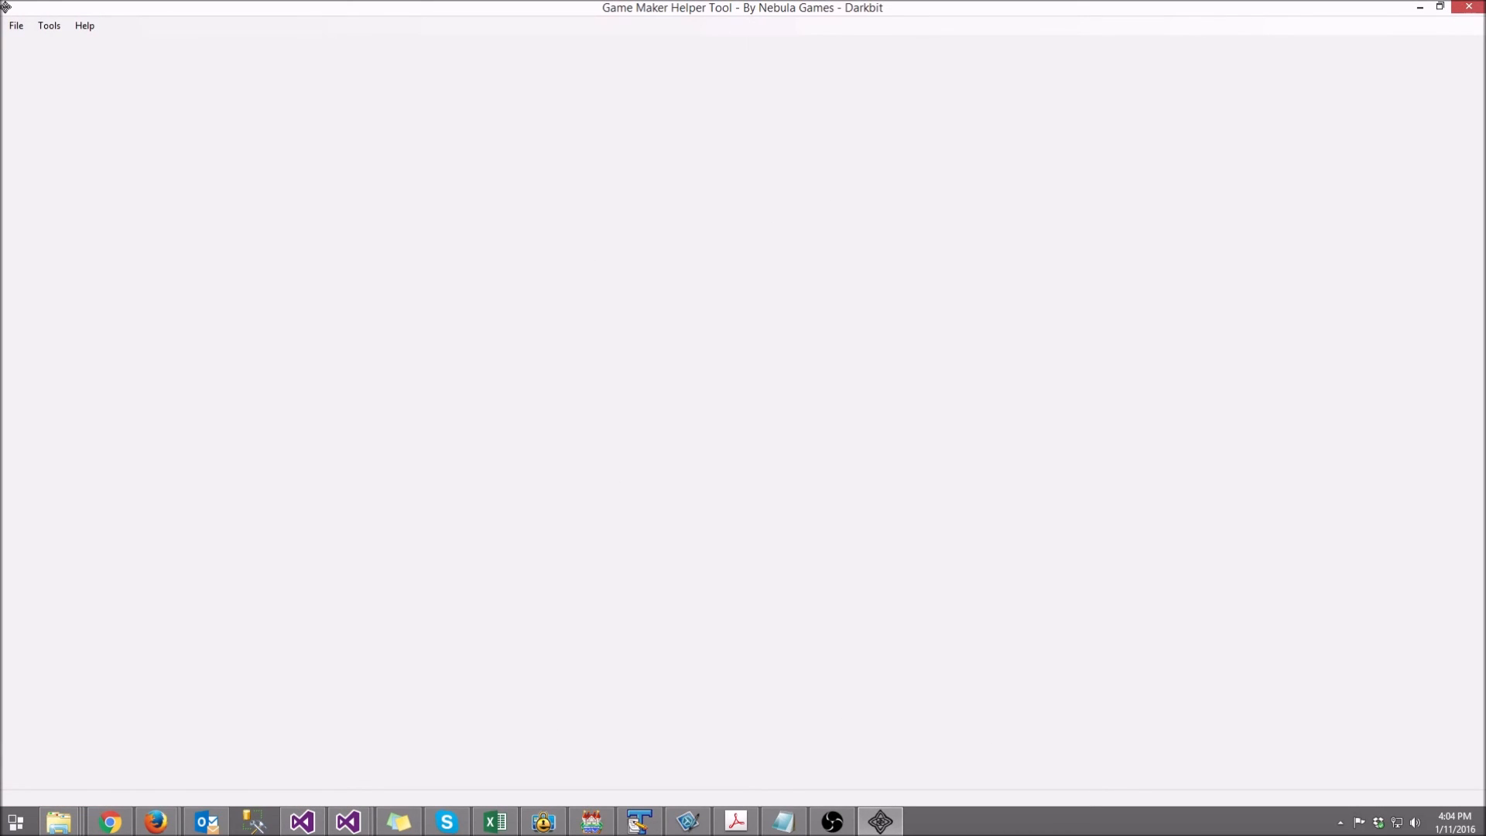
Step: Start the RPG Maker MV Project Editor and load Game.rpgproject from the Example Game folder
click(49, 26)
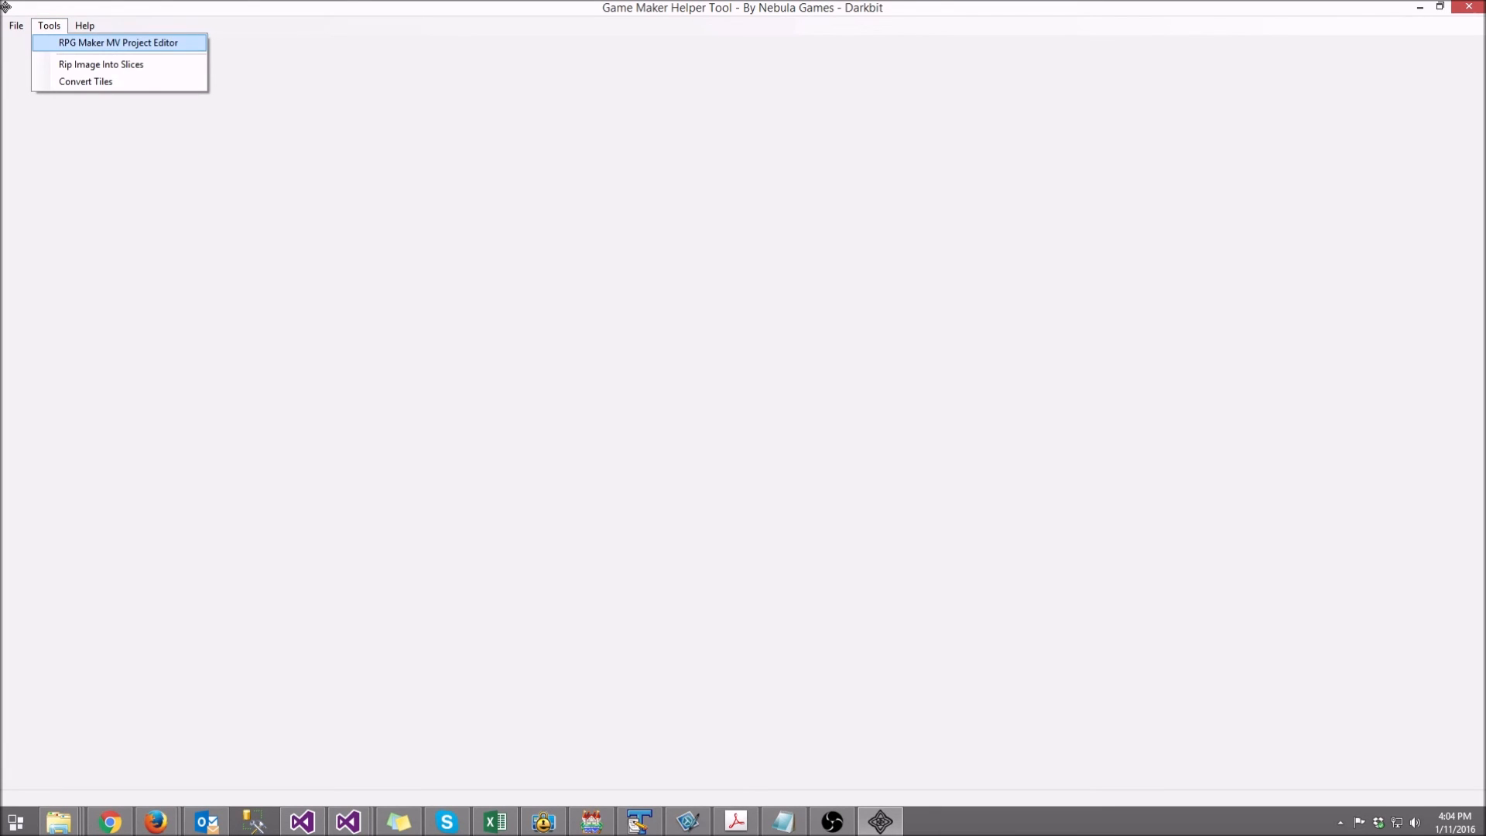
key(Return)
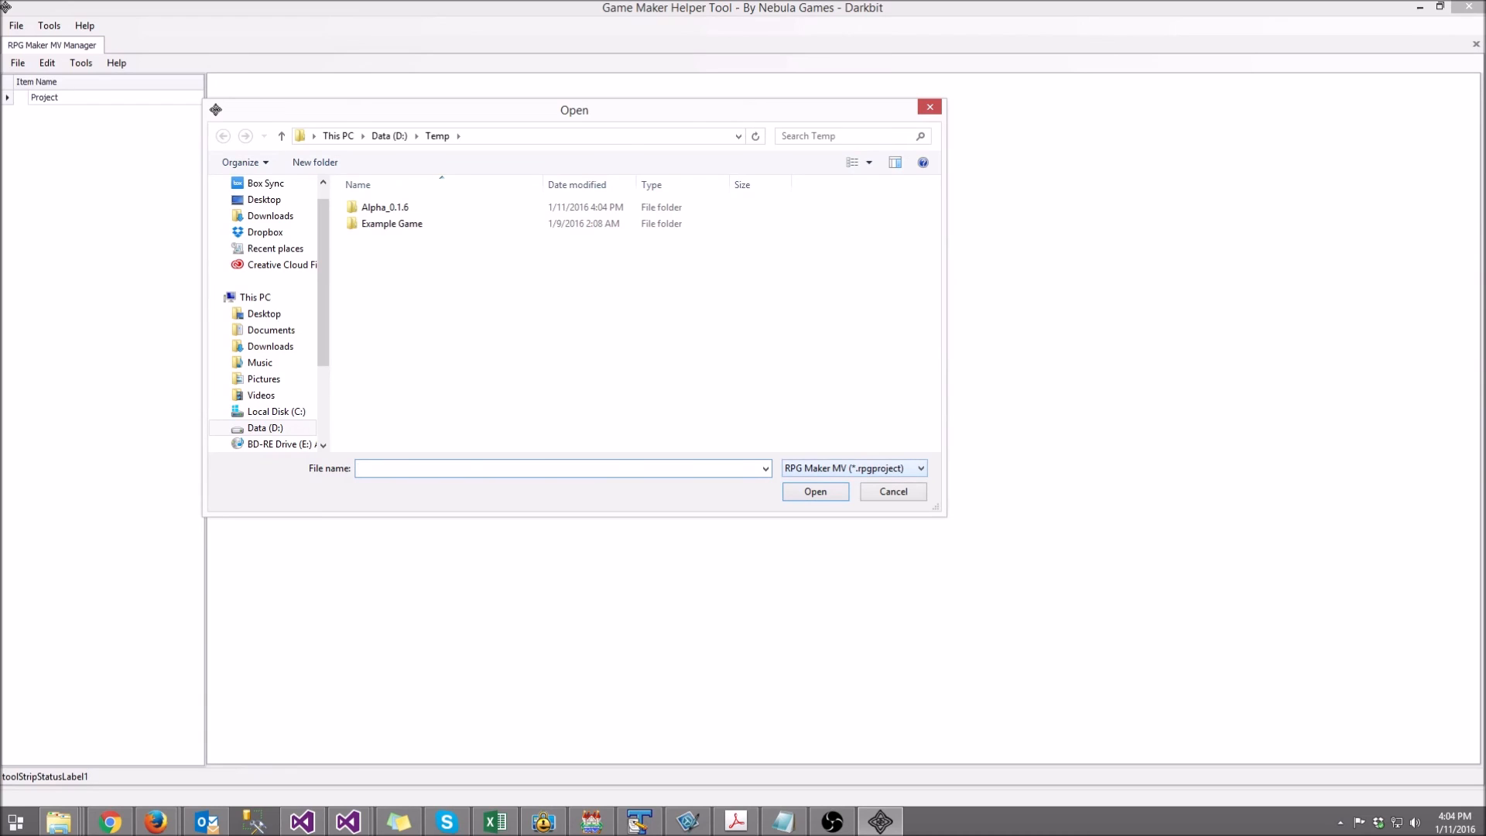
double_click(391, 223)
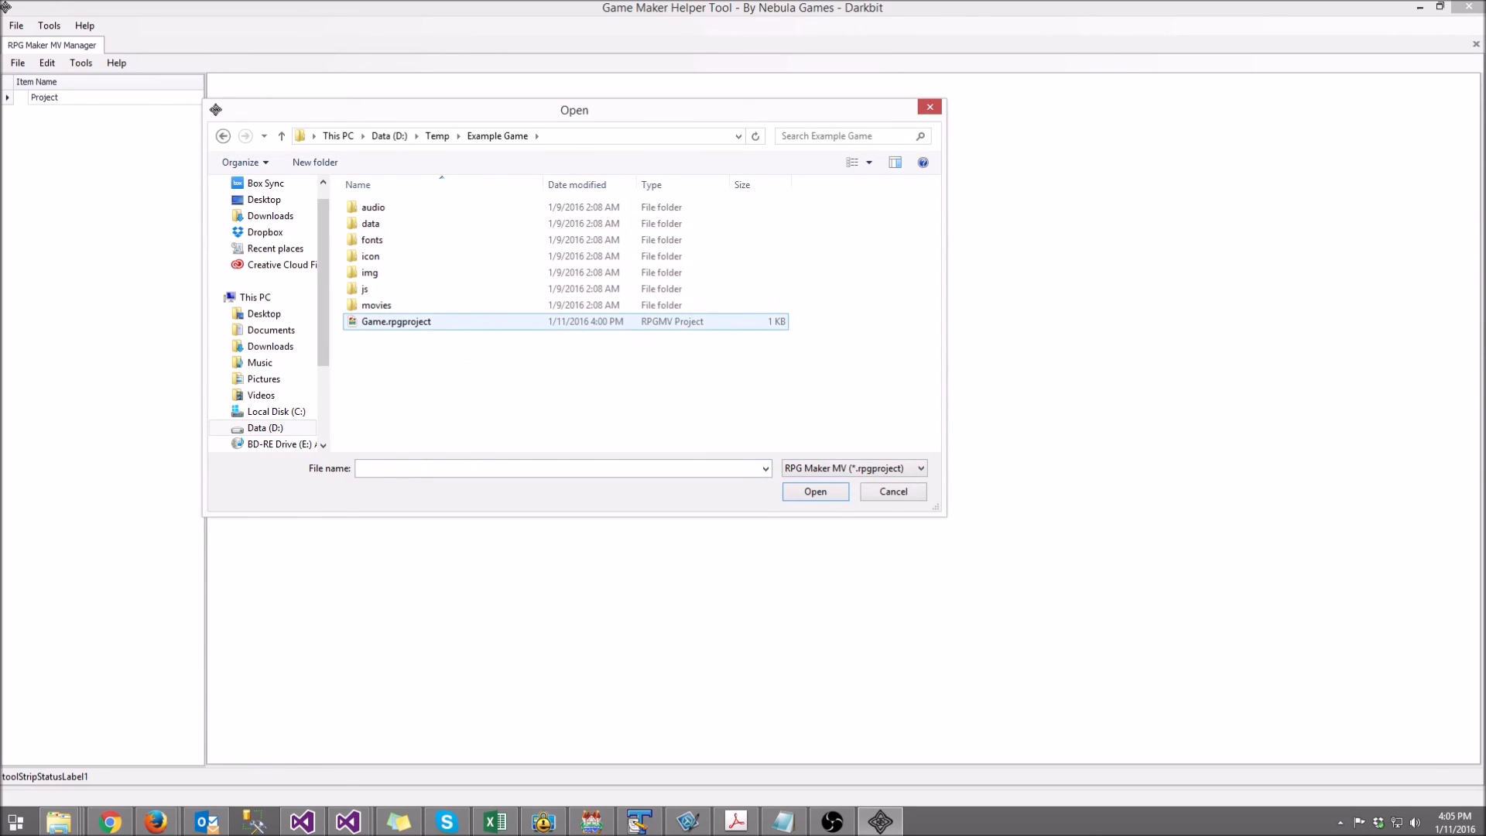
click(400, 323)
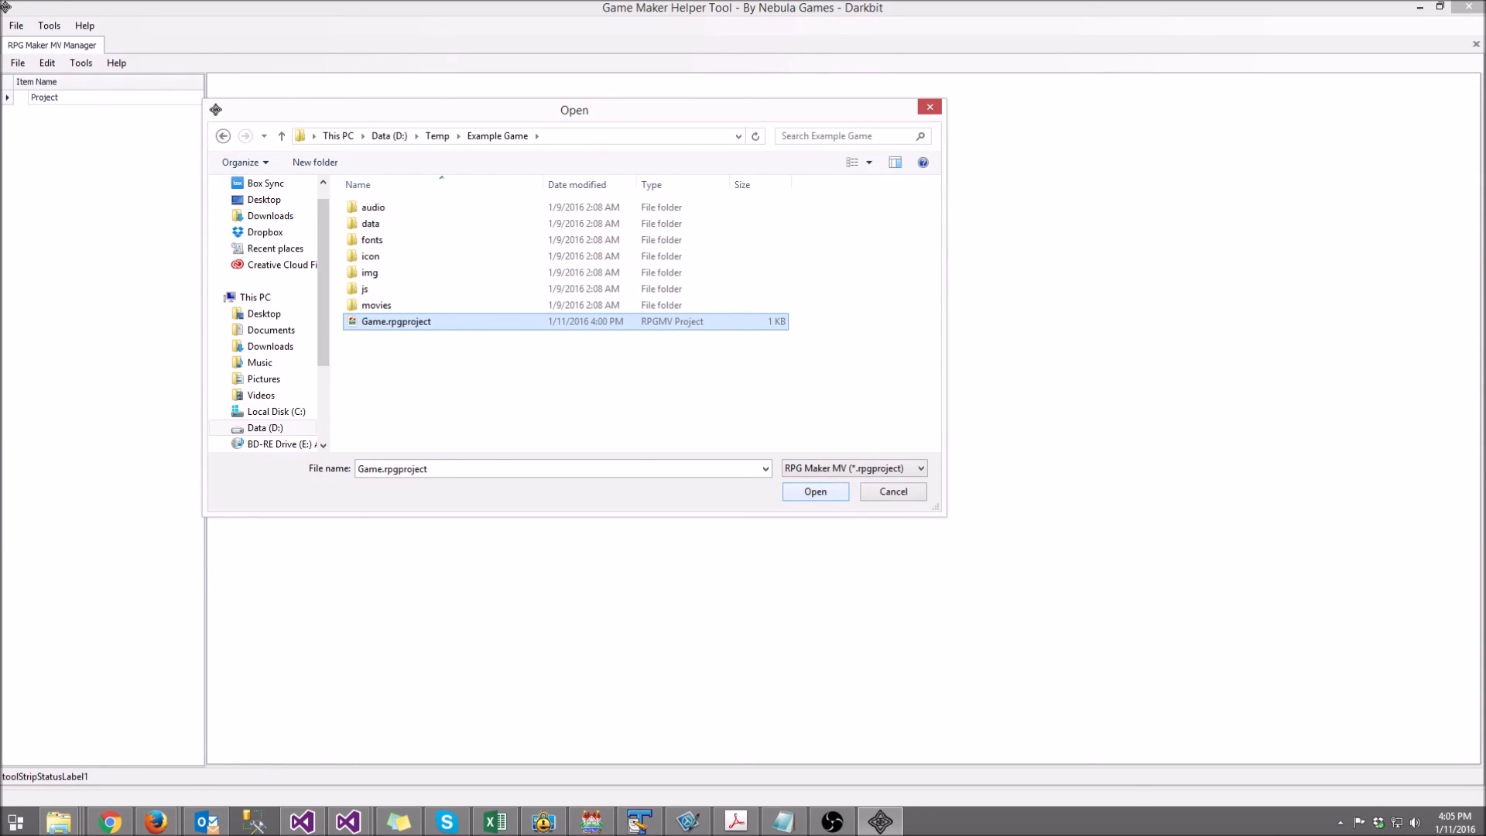
key(Return)
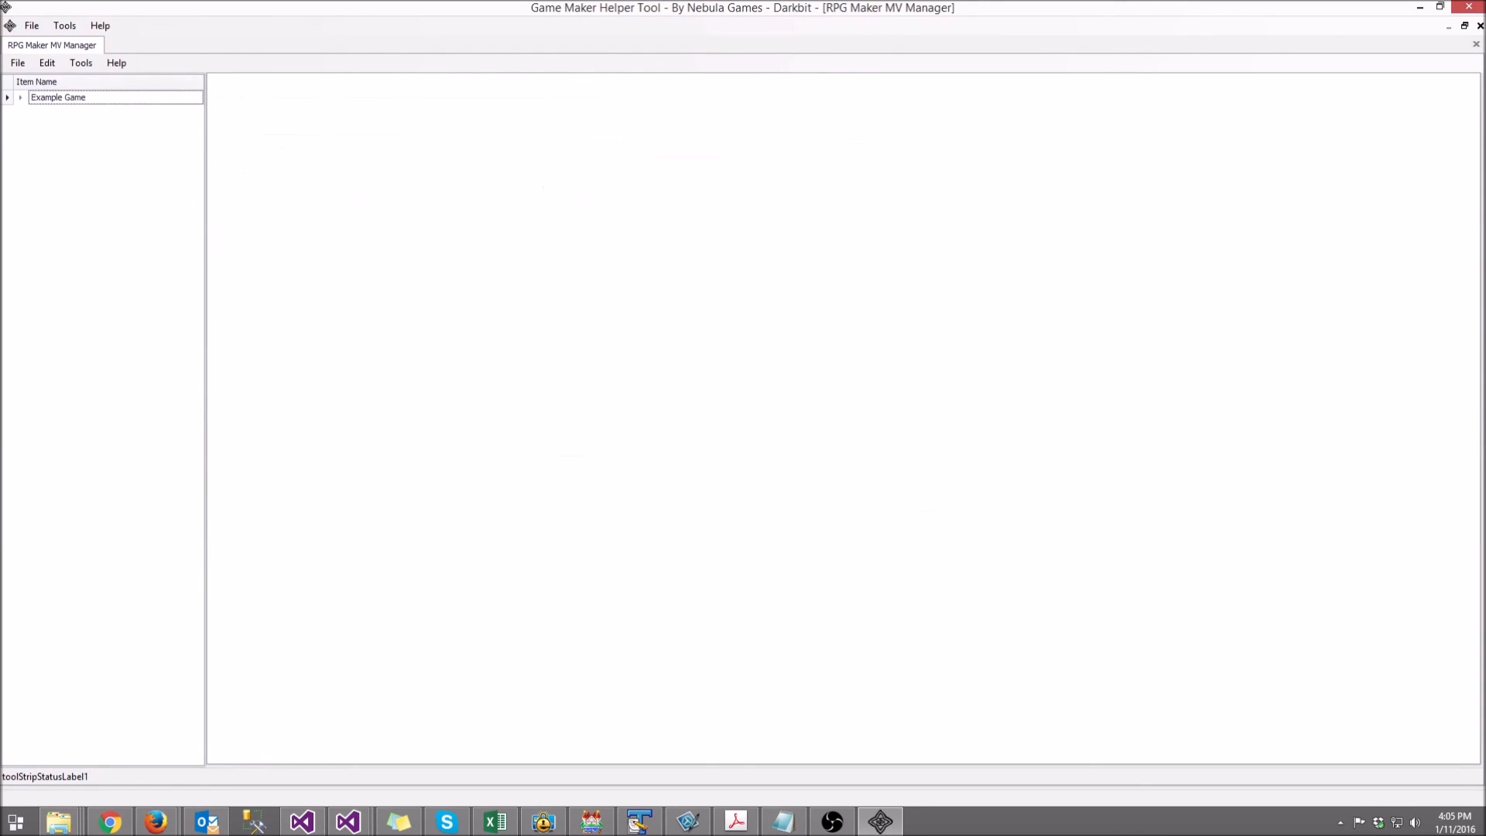
Step: Expand the Example Game project and look through its Items, Animations, Armors, Enemies and Classes entries
click(20, 97)
click(34, 112)
click(34, 112)
click(34, 127)
click(34, 127)
click(34, 141)
click(34, 142)
click(34, 156)
click(34, 156)
click(34, 171)
click(34, 172)
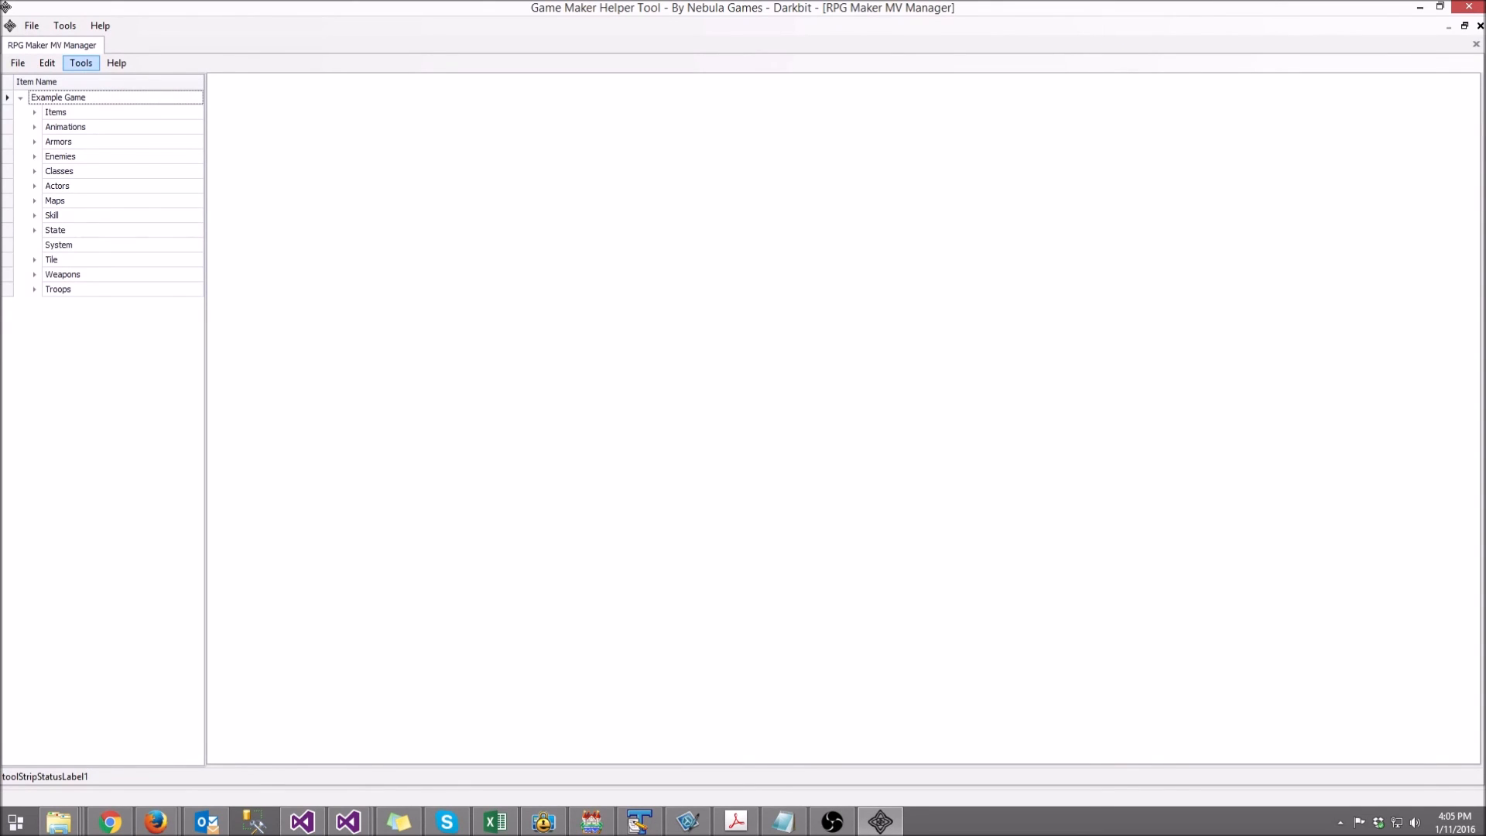
click(81, 62)
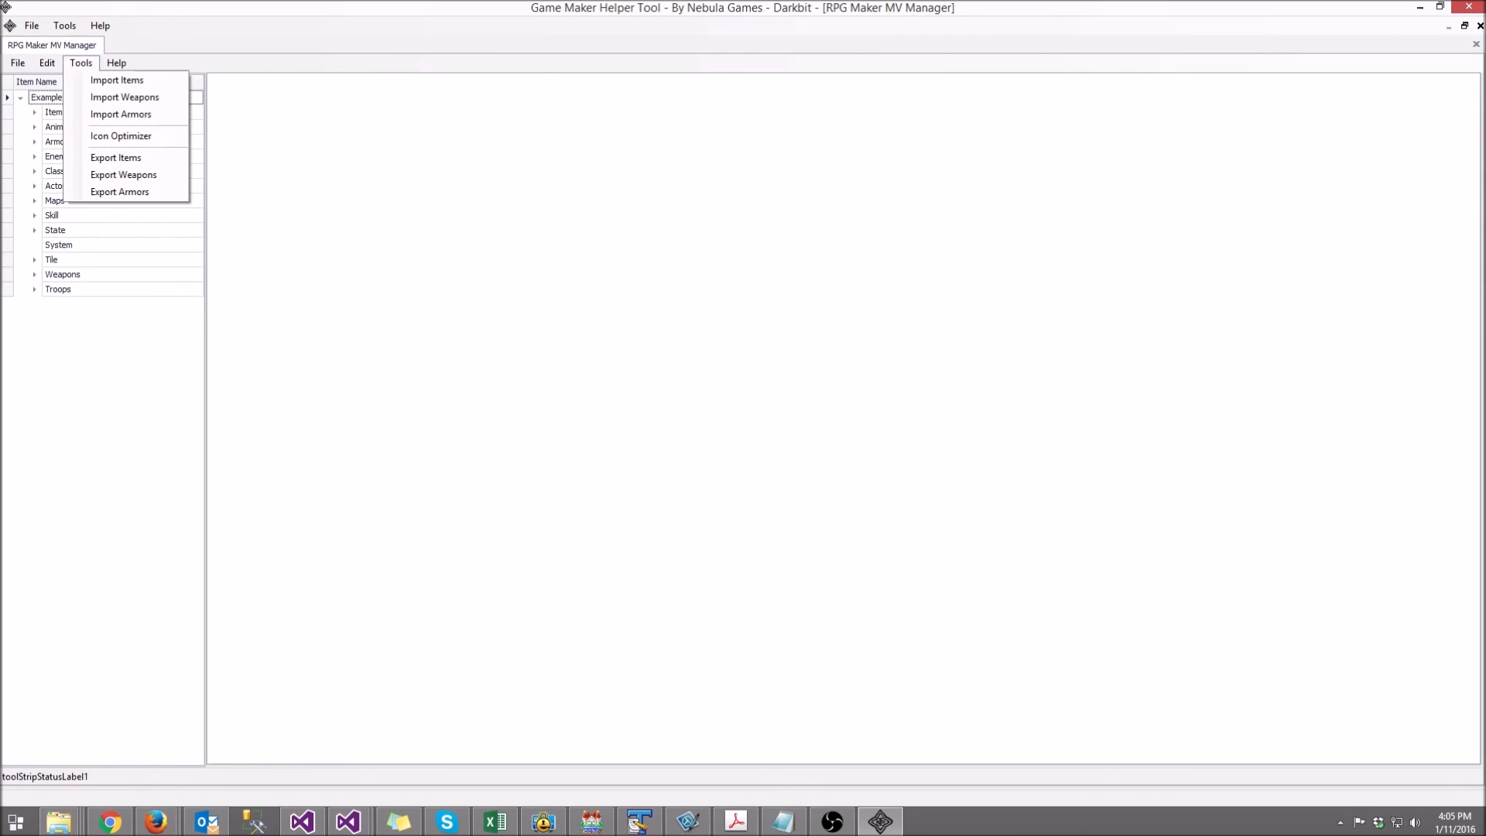
click(64, 25)
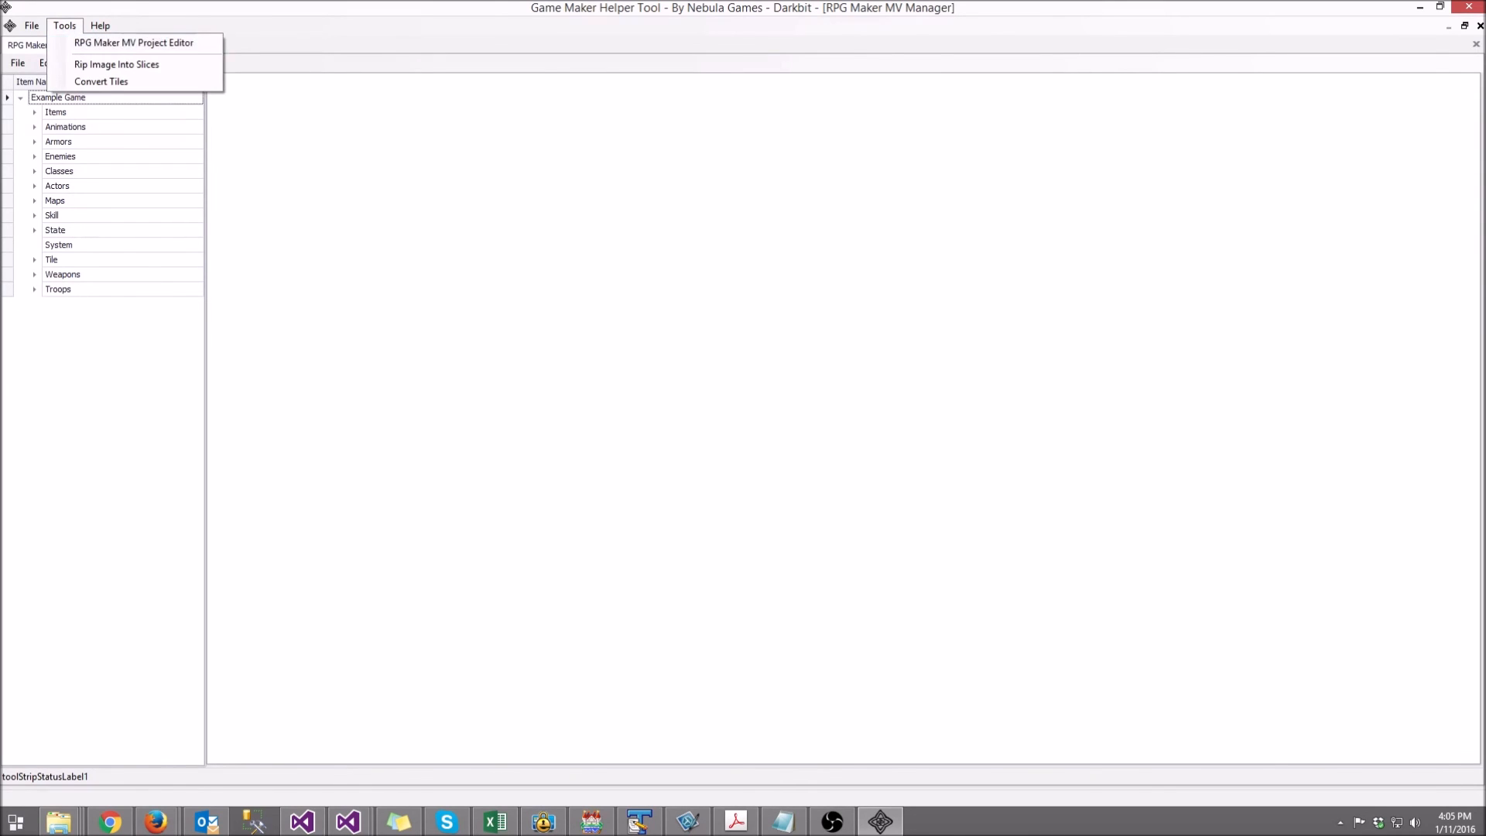
click(64, 25)
click(100, 25)
click(100, 26)
Step: Export the project's items to a file named ExportedItems_1 in the Temp folder
click(81, 62)
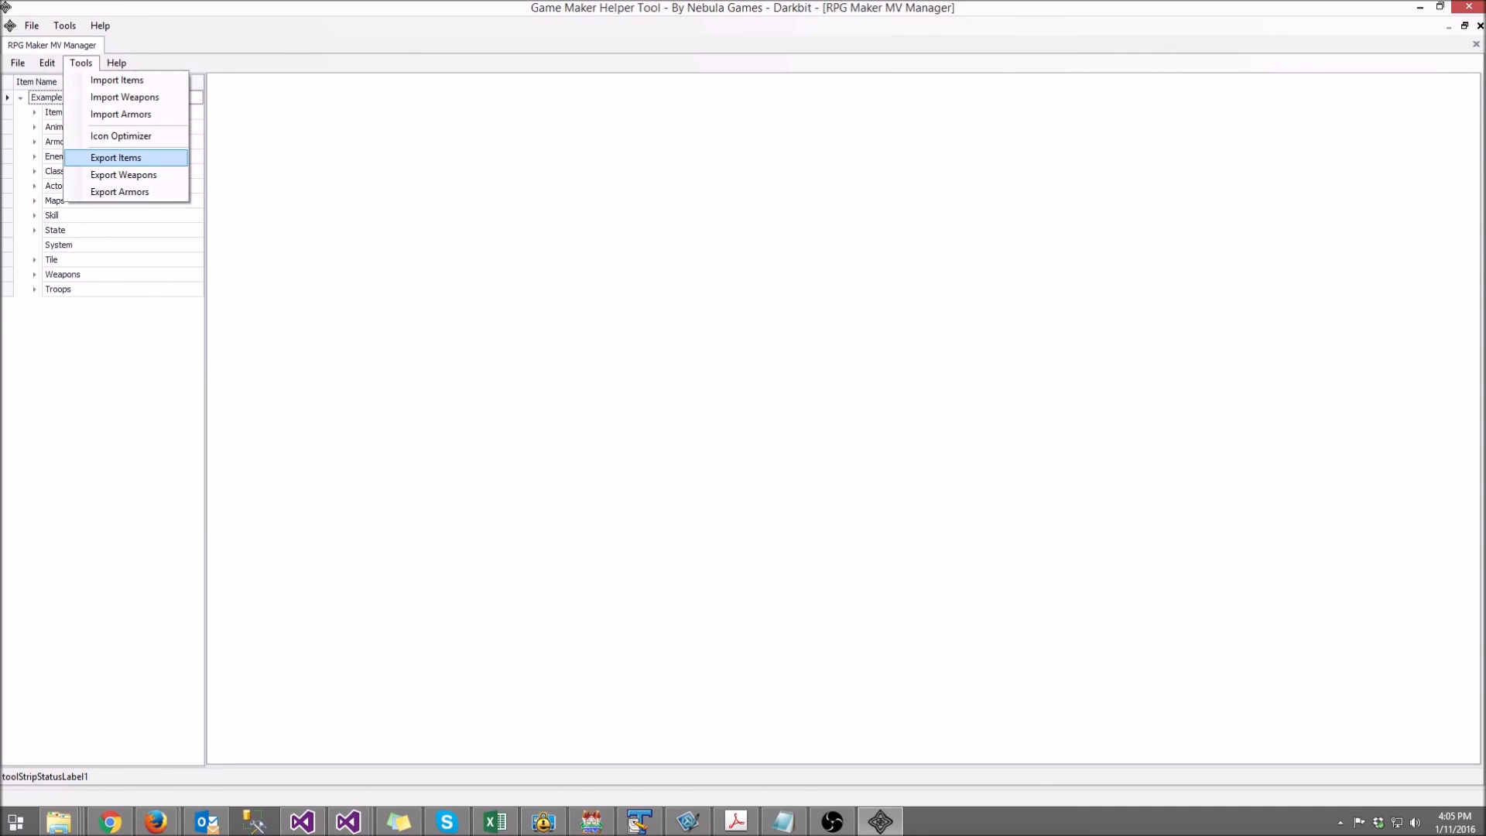
click(117, 158)
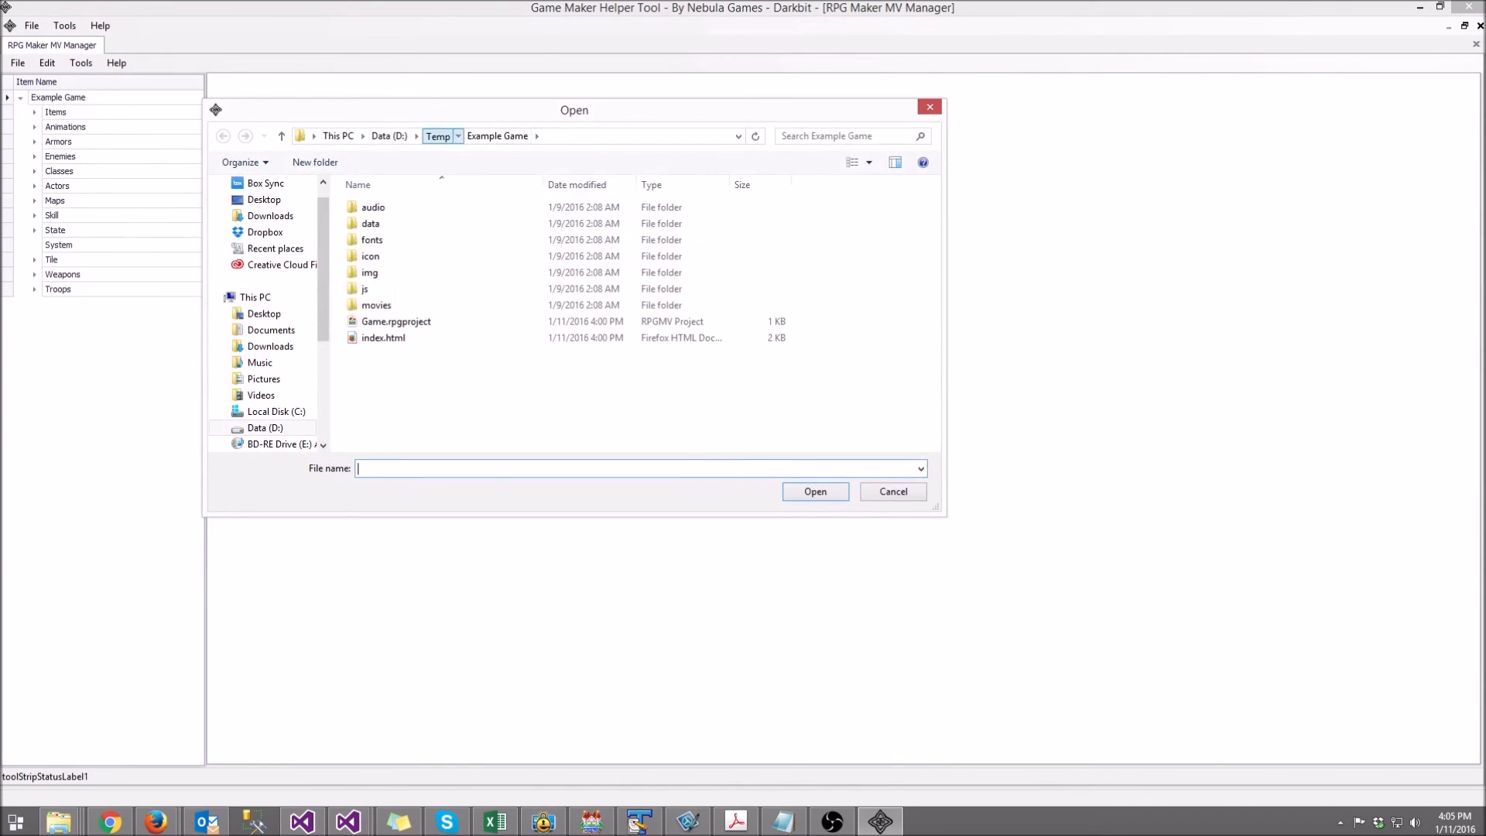
click(437, 136)
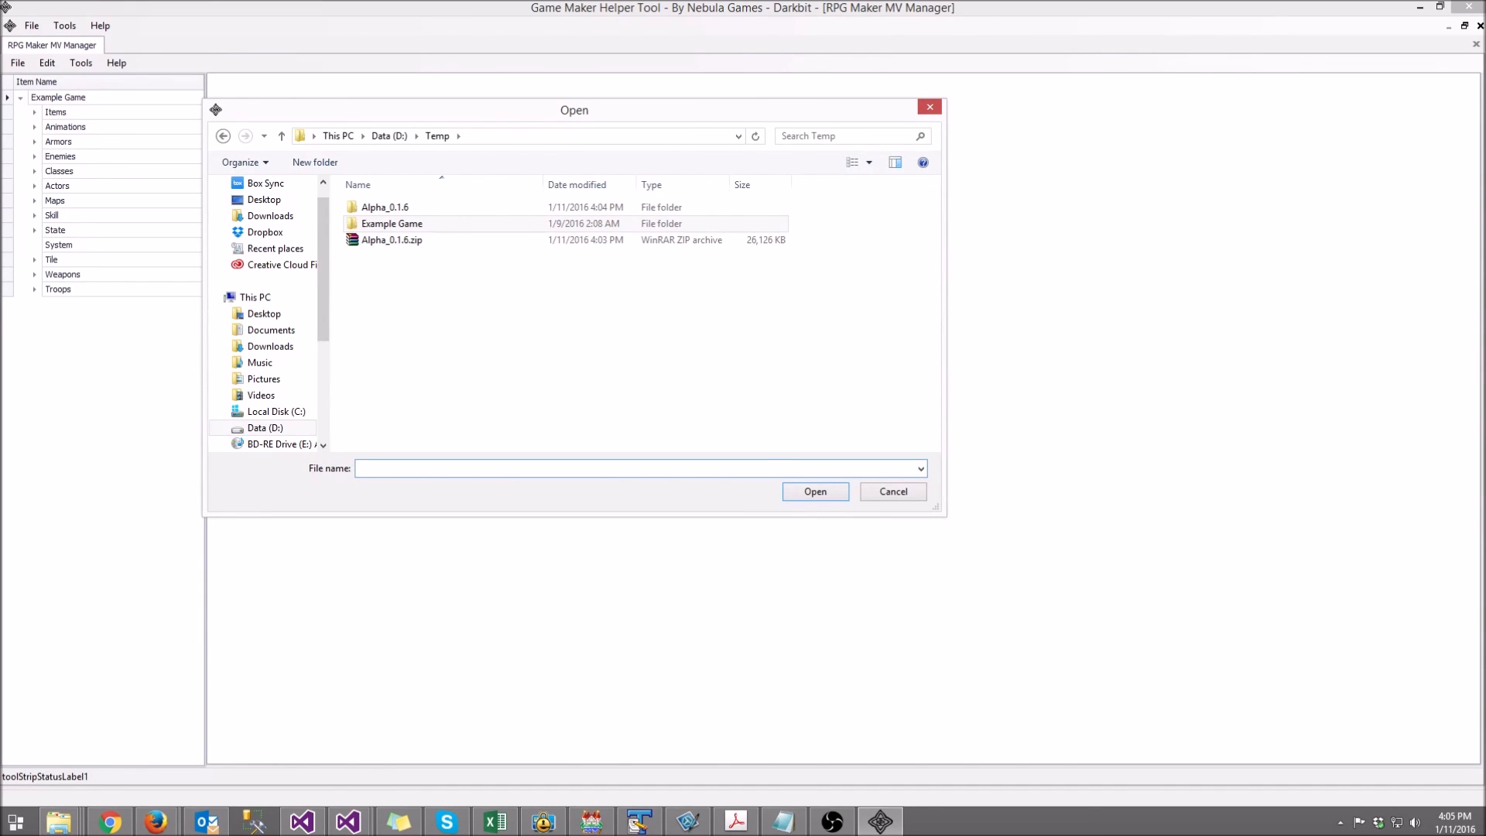
text(ExportedItems_1)
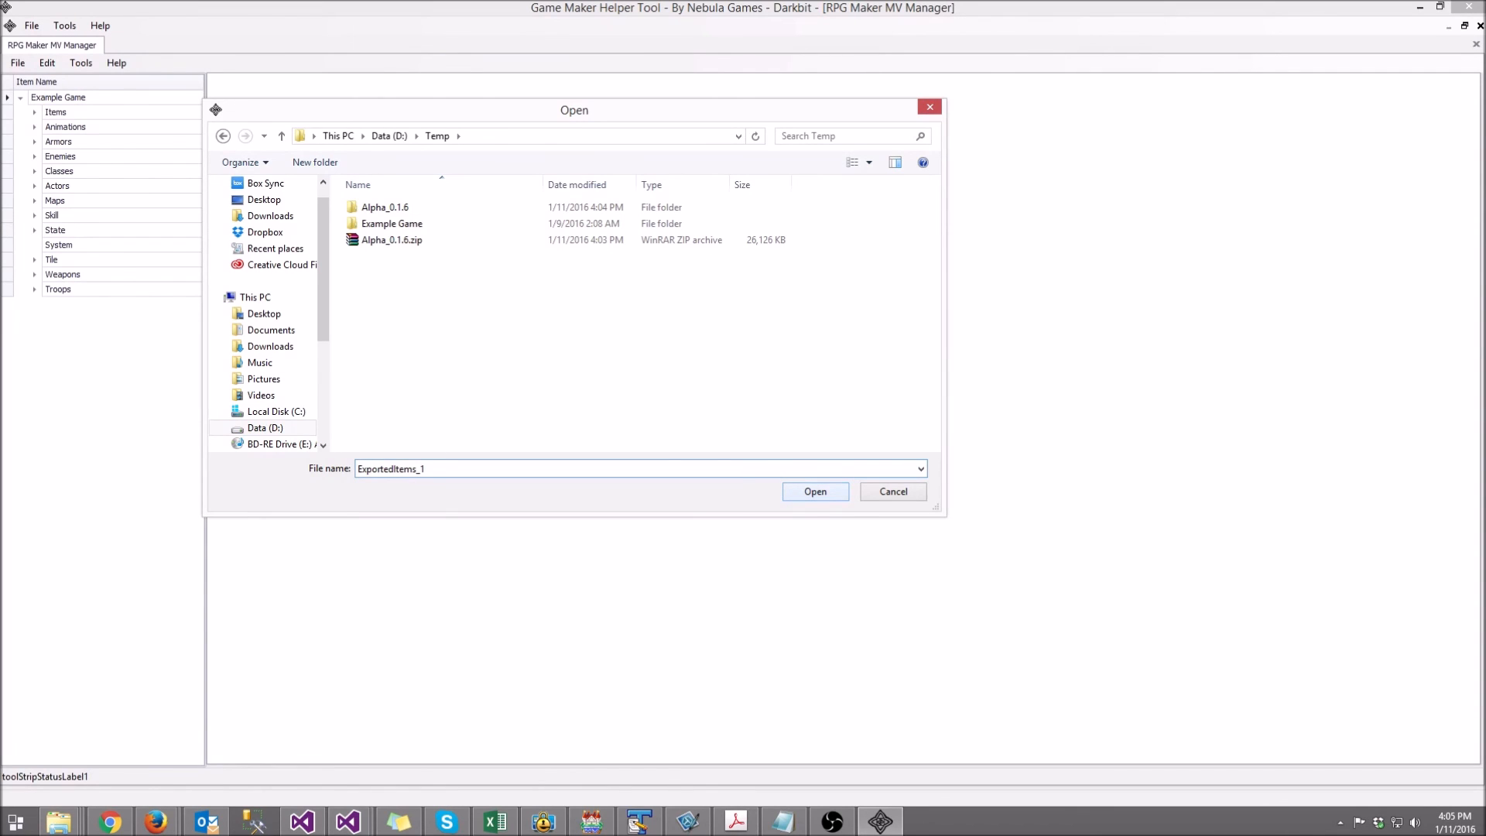
key(Return)
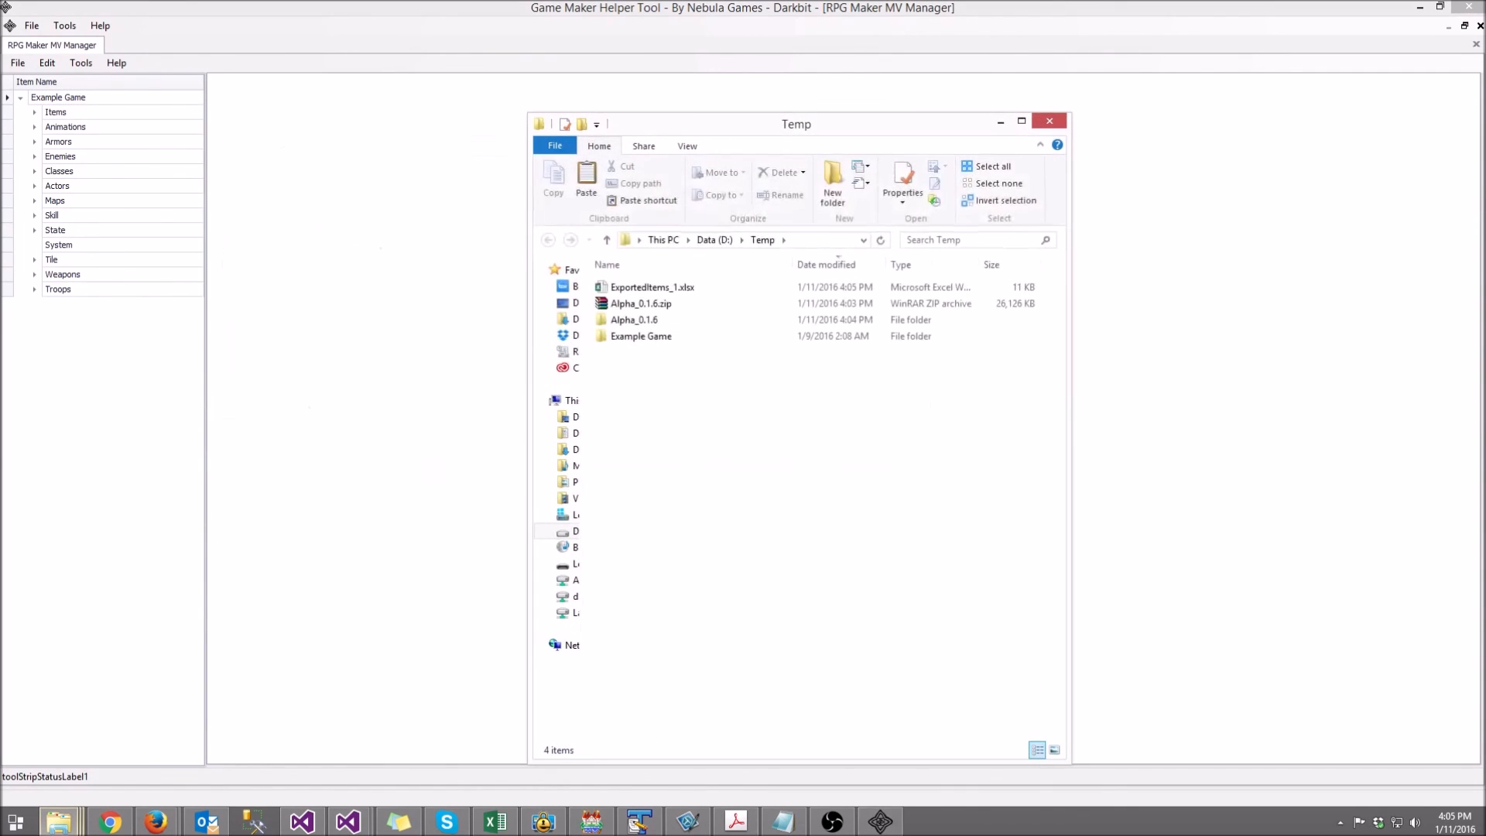
Step: Switch to the Temp folder in File Explorer and open ExportedItems_1.xlsx in Excel
mouse_move(797, 124)
mouse_down()
mouse_move(553, 75)
mouse_move(720, 94)
mouse_move(650, 83)
mouse_up()
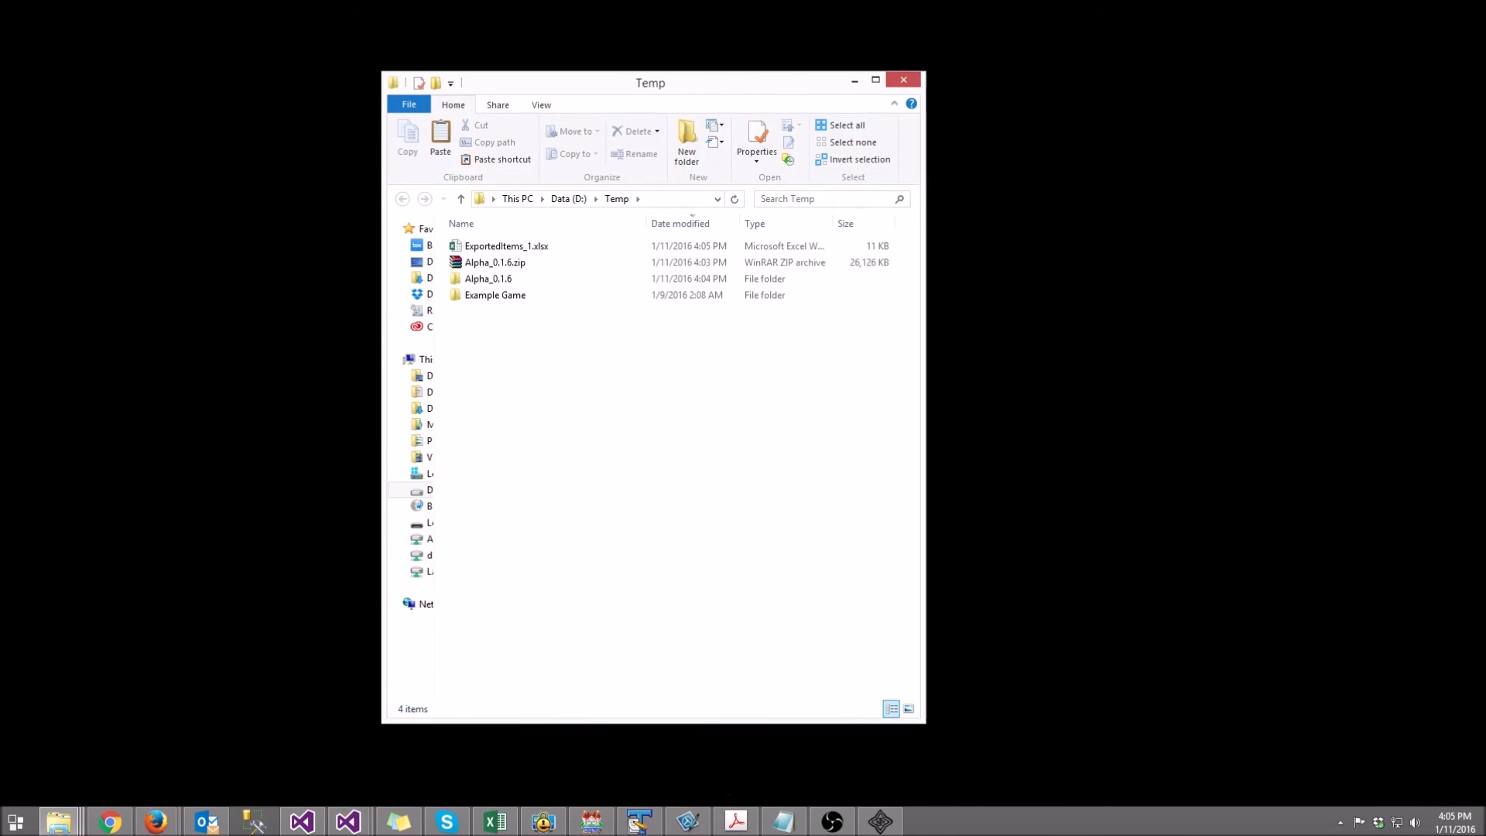
click(880, 822)
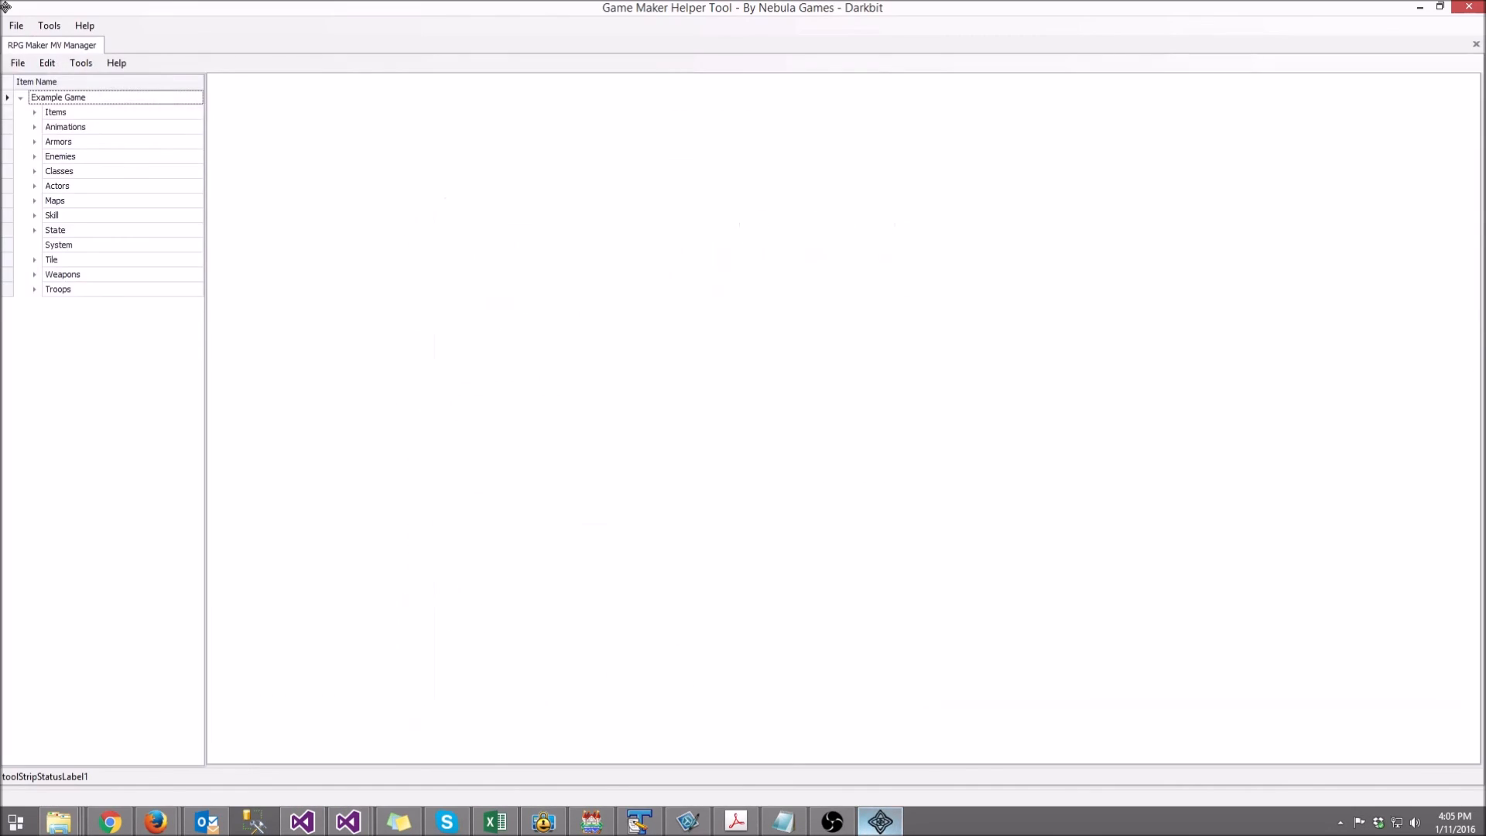
click(59, 822)
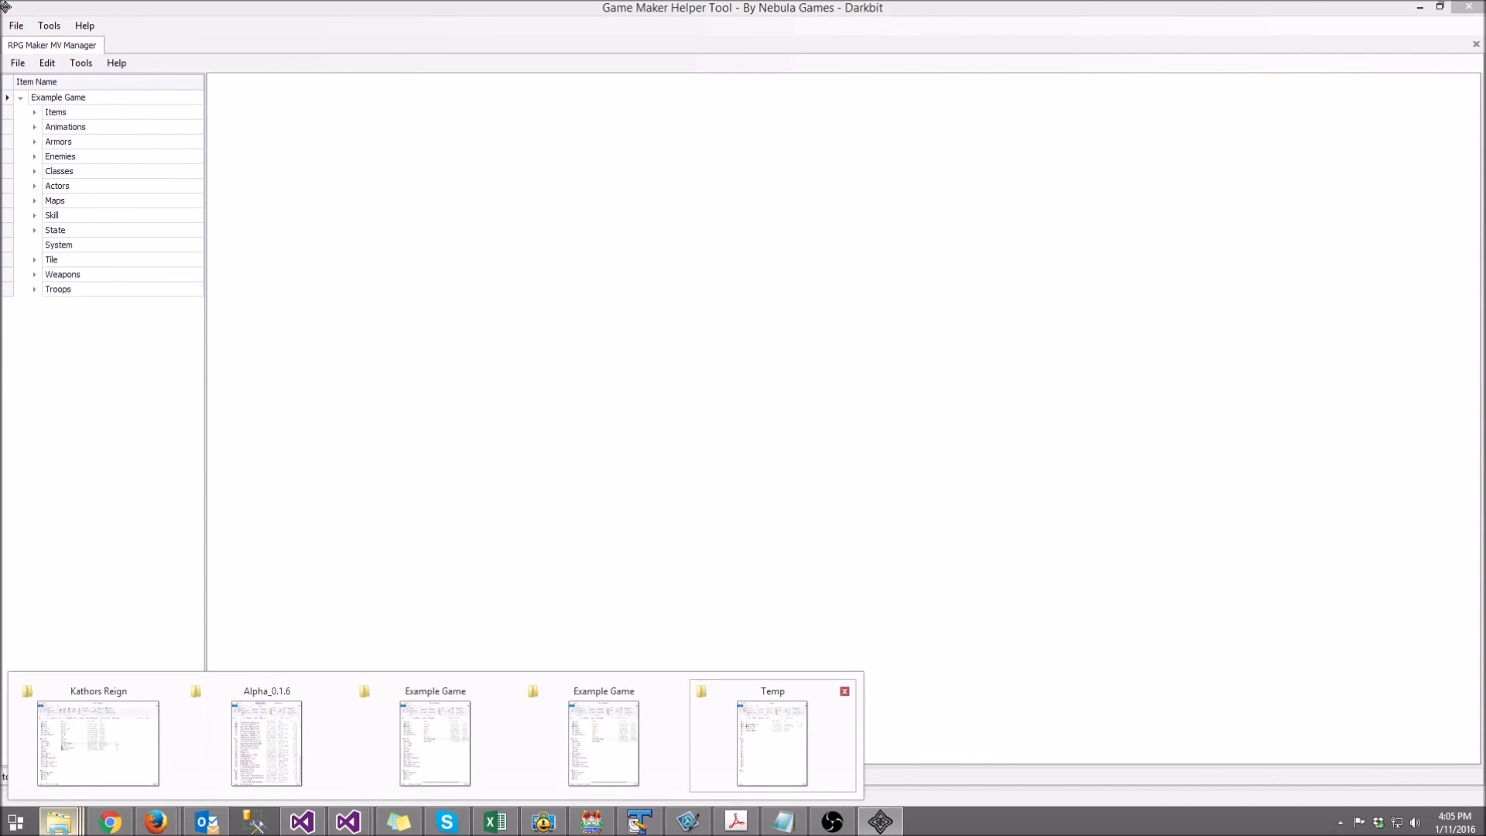
click(772, 743)
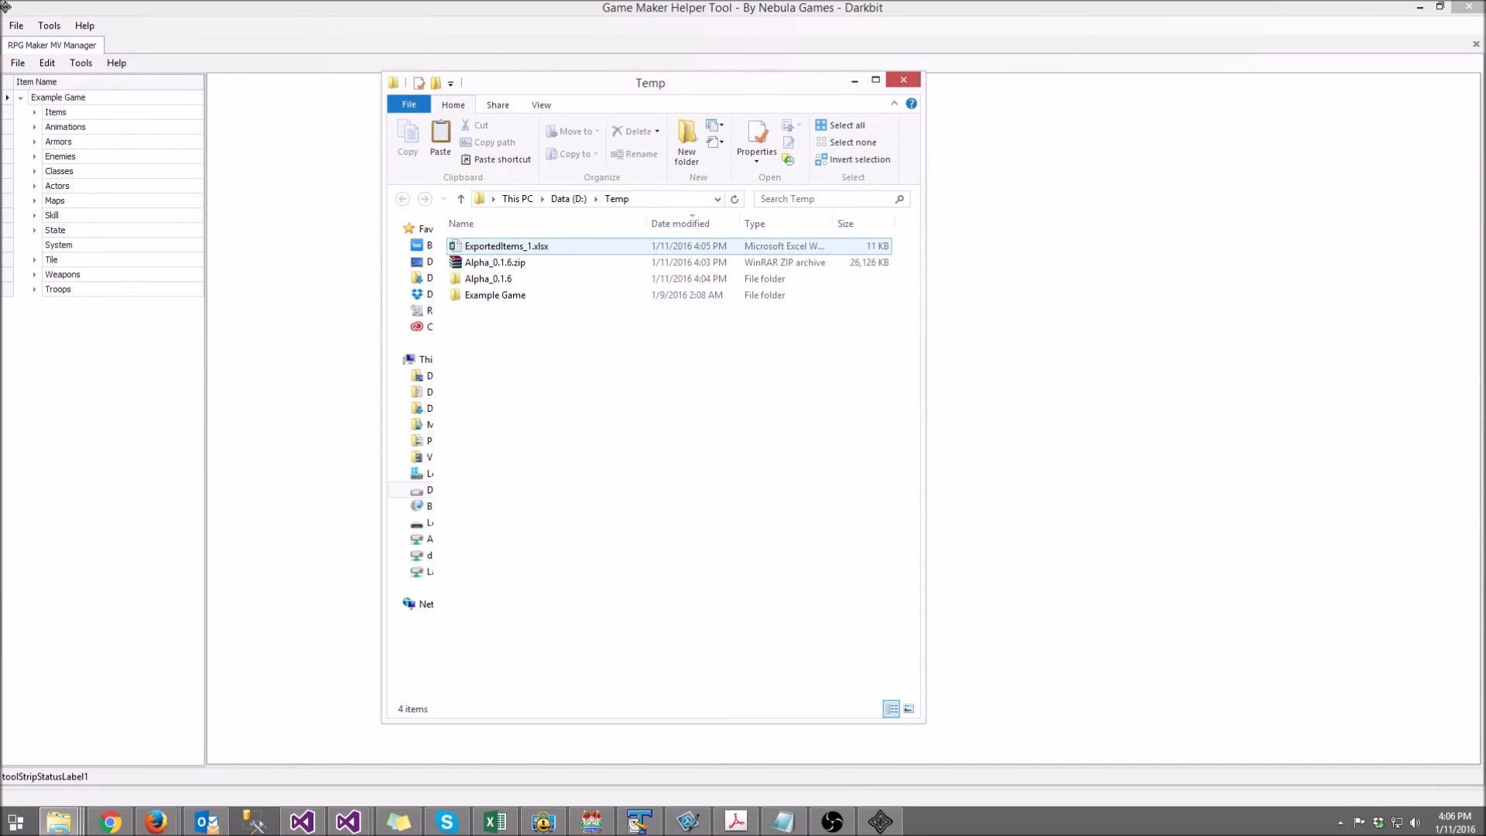
double_click(503, 246)
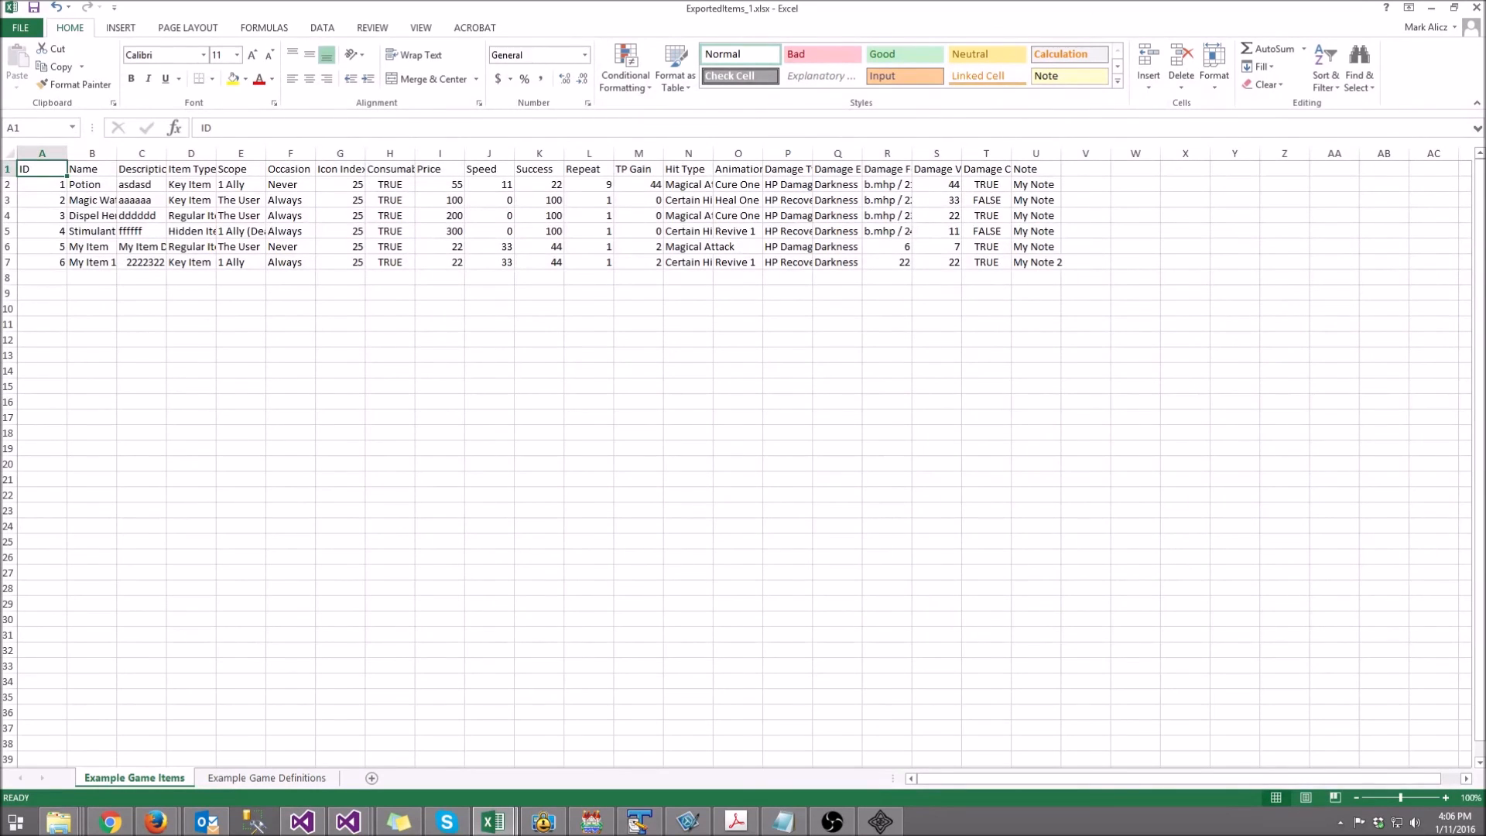
Step: Autofit all column widths on the Example Game Items sheet to their contents
key(ctrl+a)
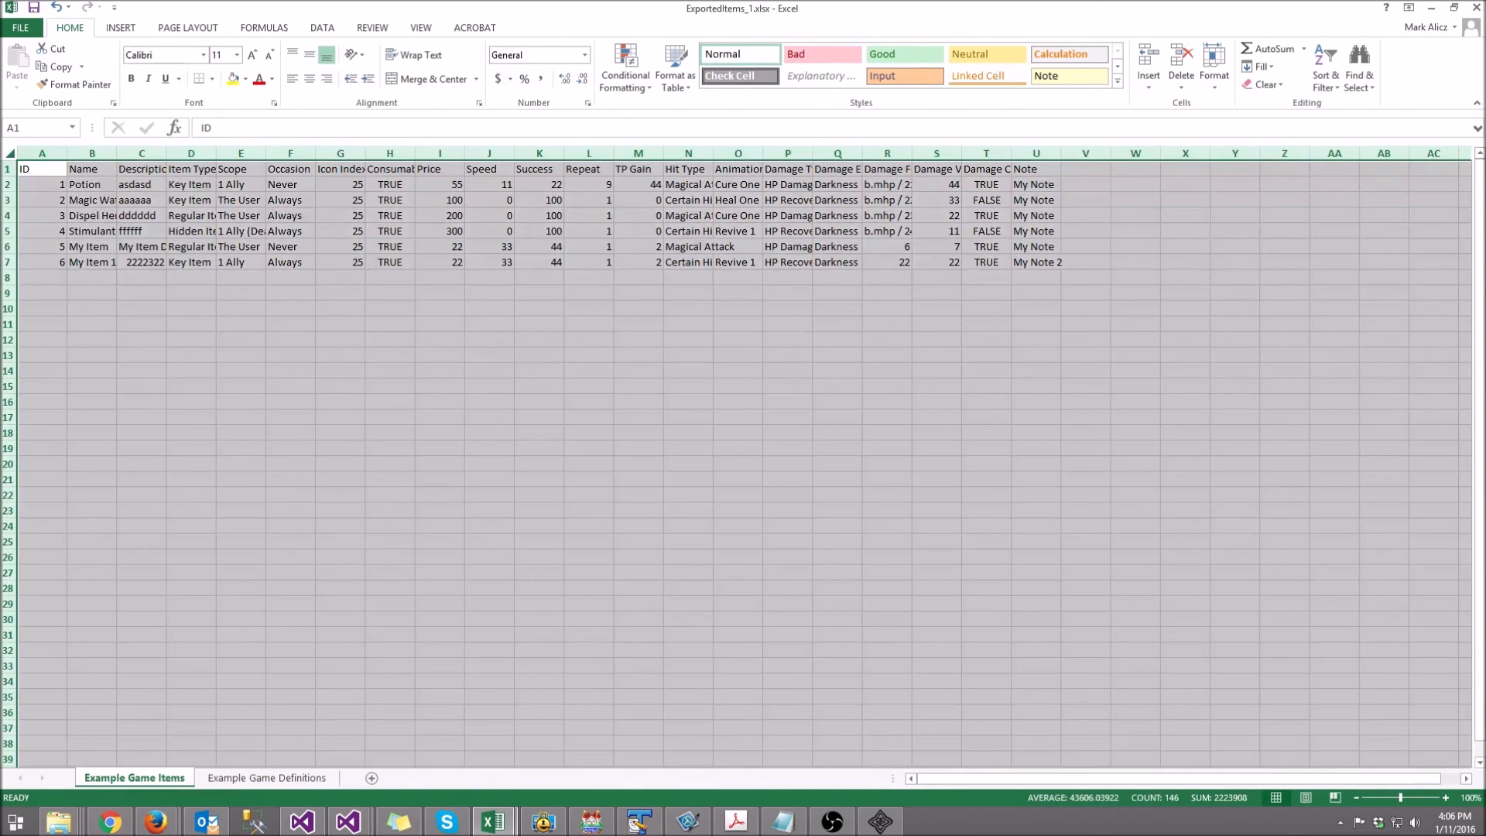
double_click(67, 154)
click(947, 324)
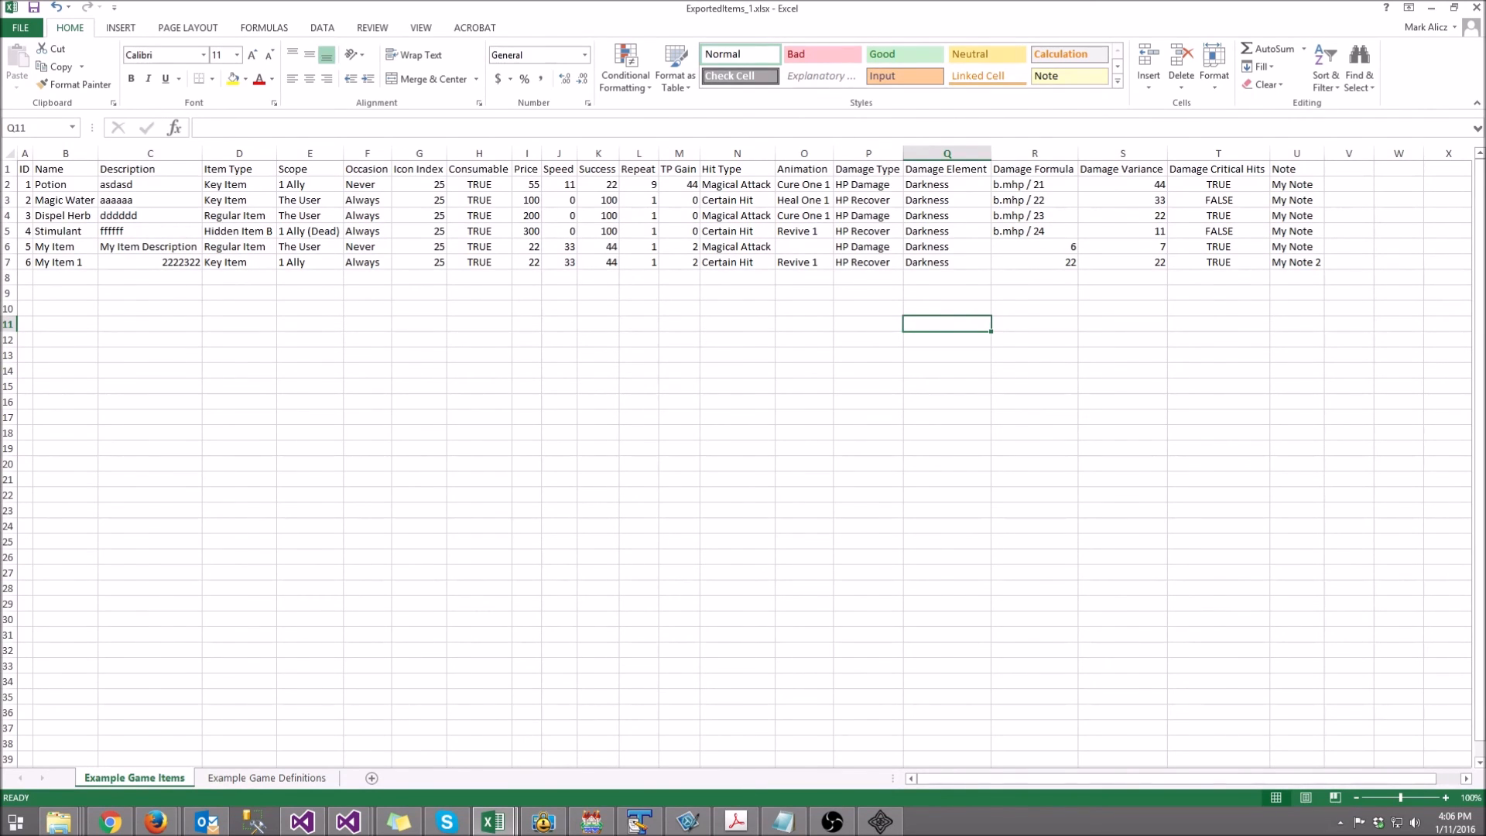
drag(65, 185, 65, 263)
click(151, 278)
click(65, 200)
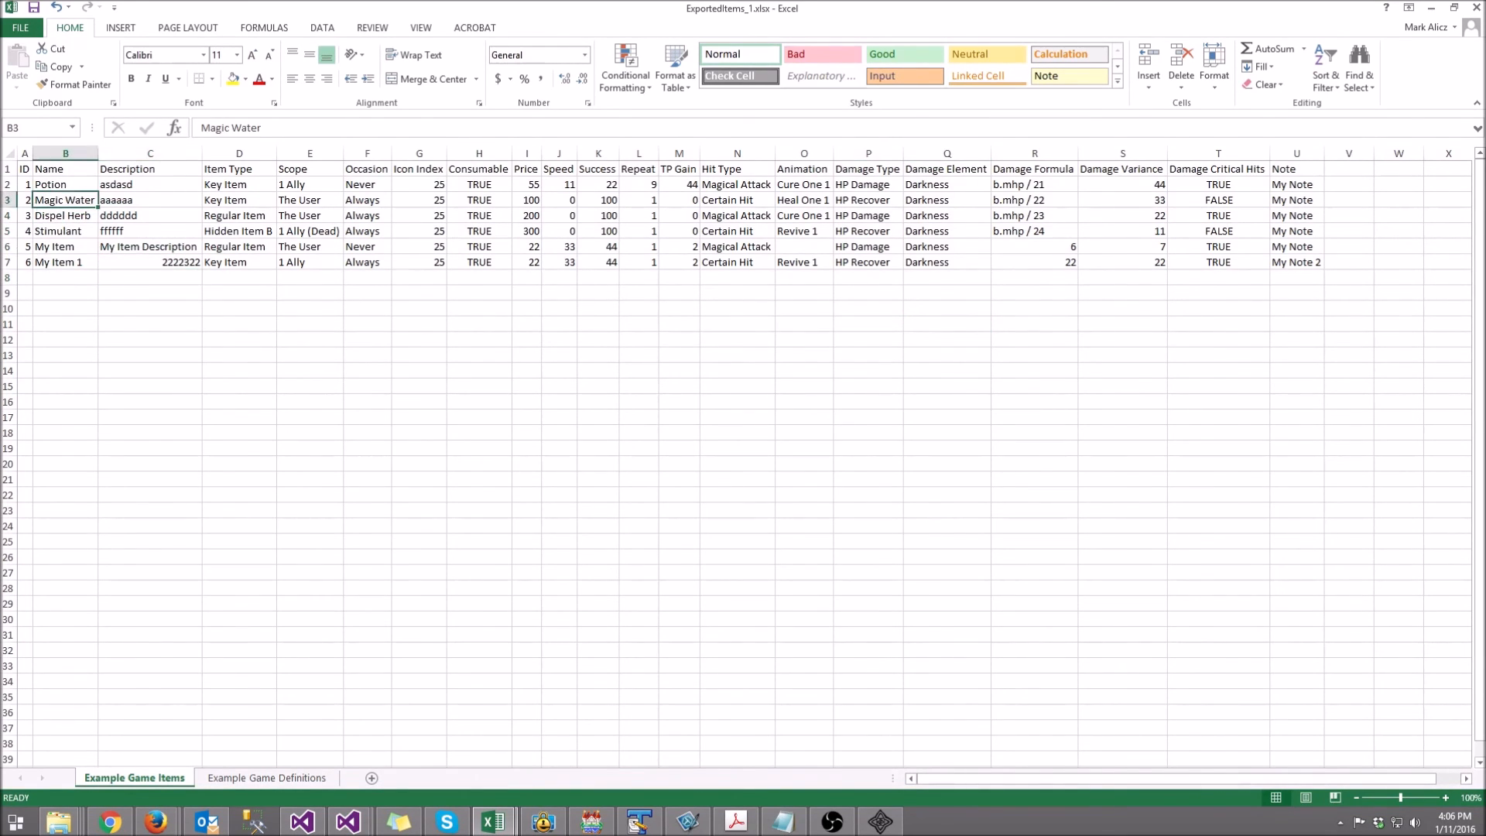
click(480, 263)
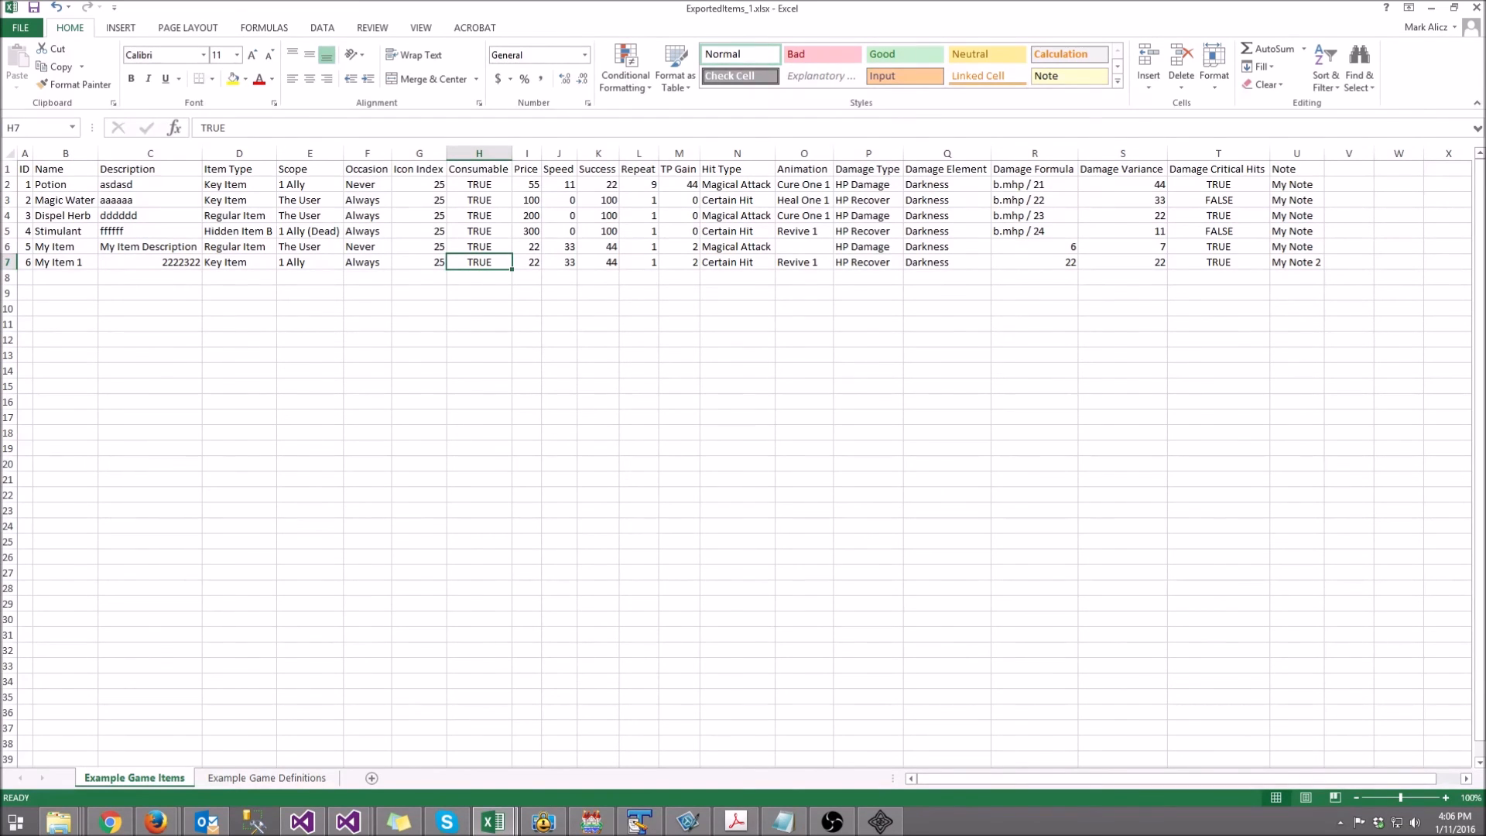
Step: Set the Price values for Magic Water through My Item 1 to 66, 77, 88, 99 and 100 in row order
click(527, 185)
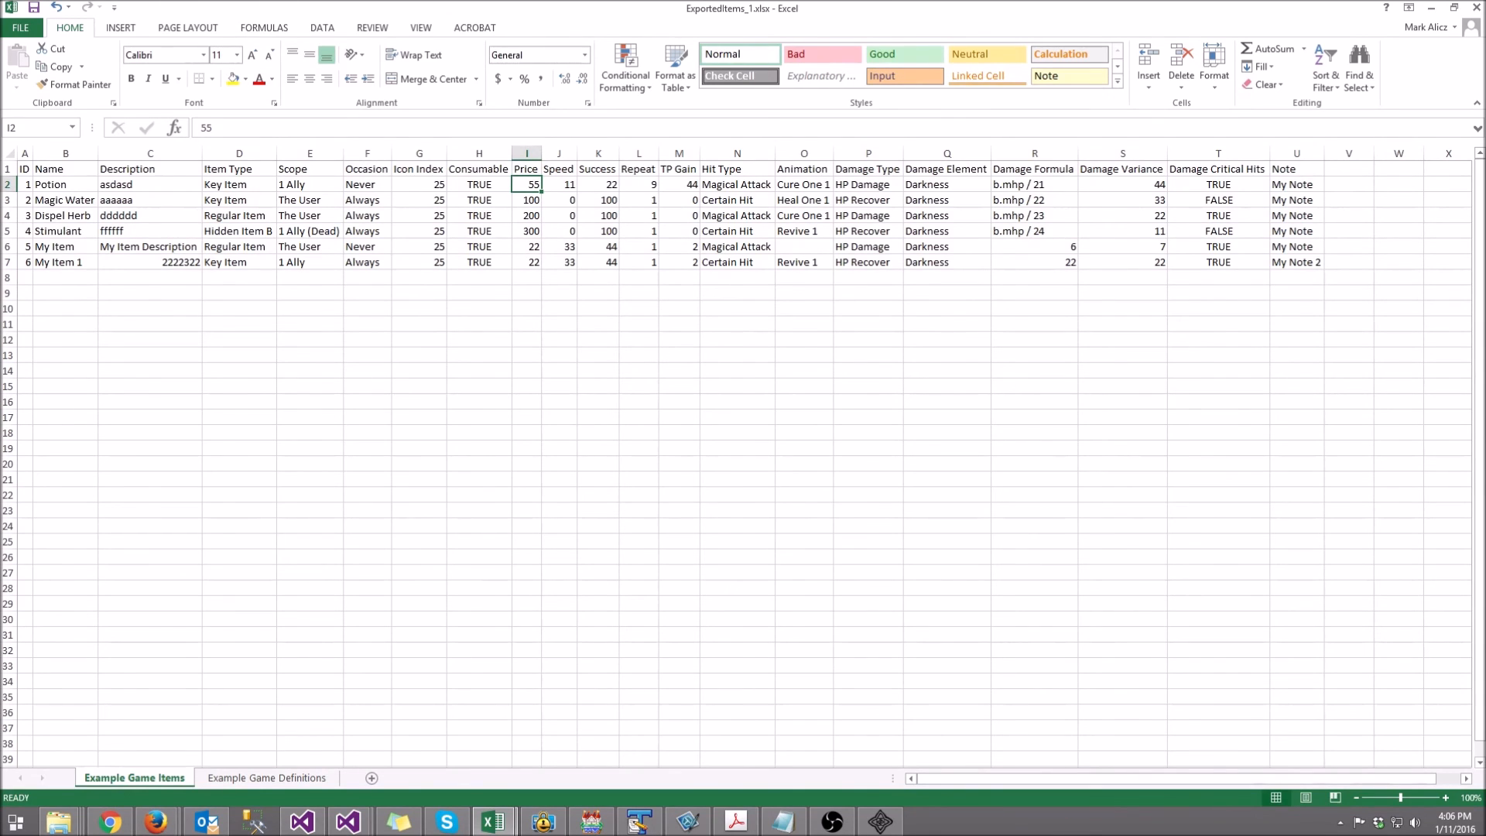
double_click(527, 185)
key(Return)
text(66)
key(Return)
text(777)
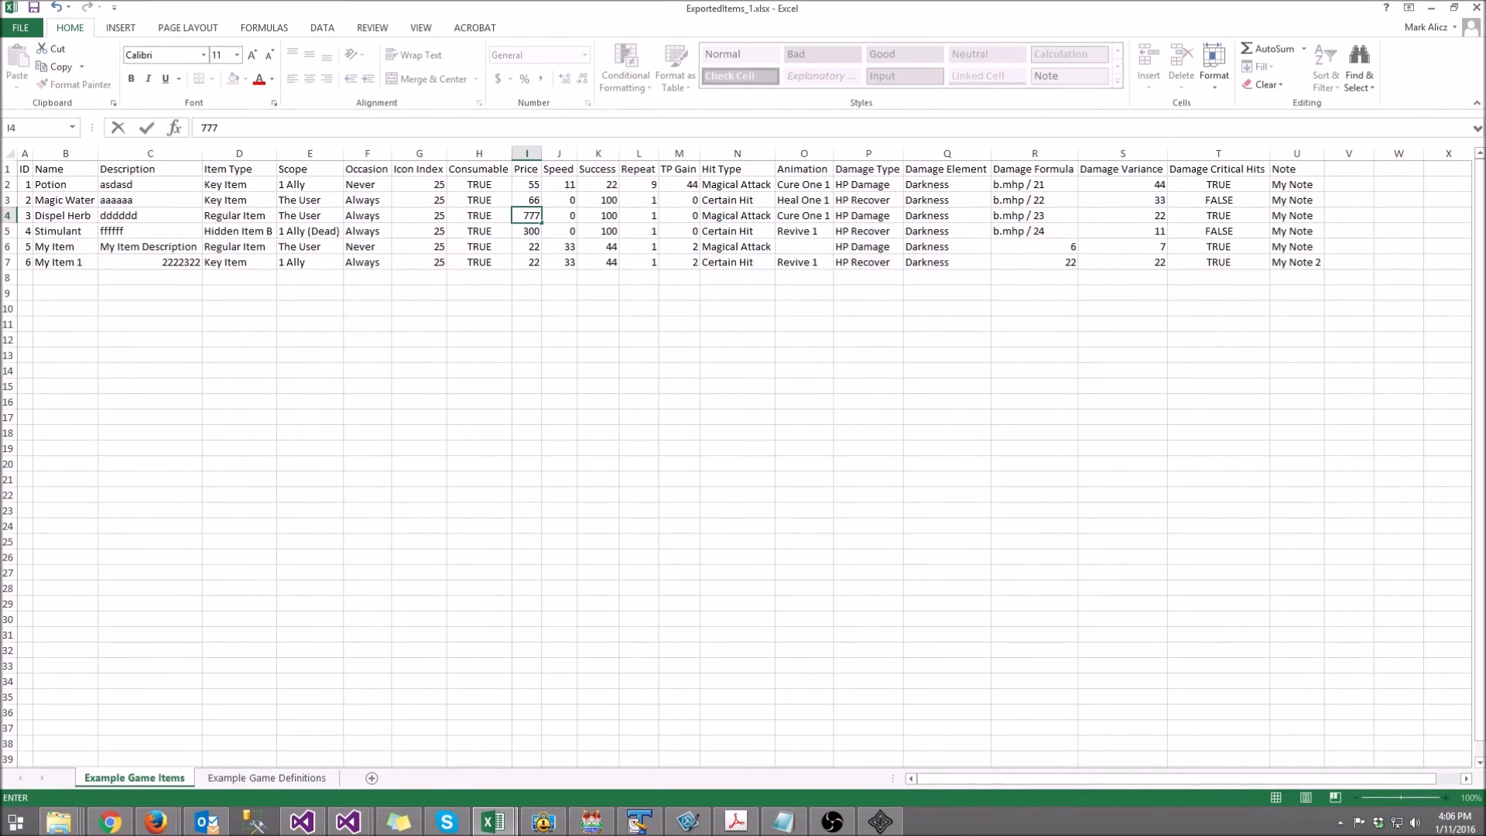
key(Return)
text(88)
key(Return)
text(99)
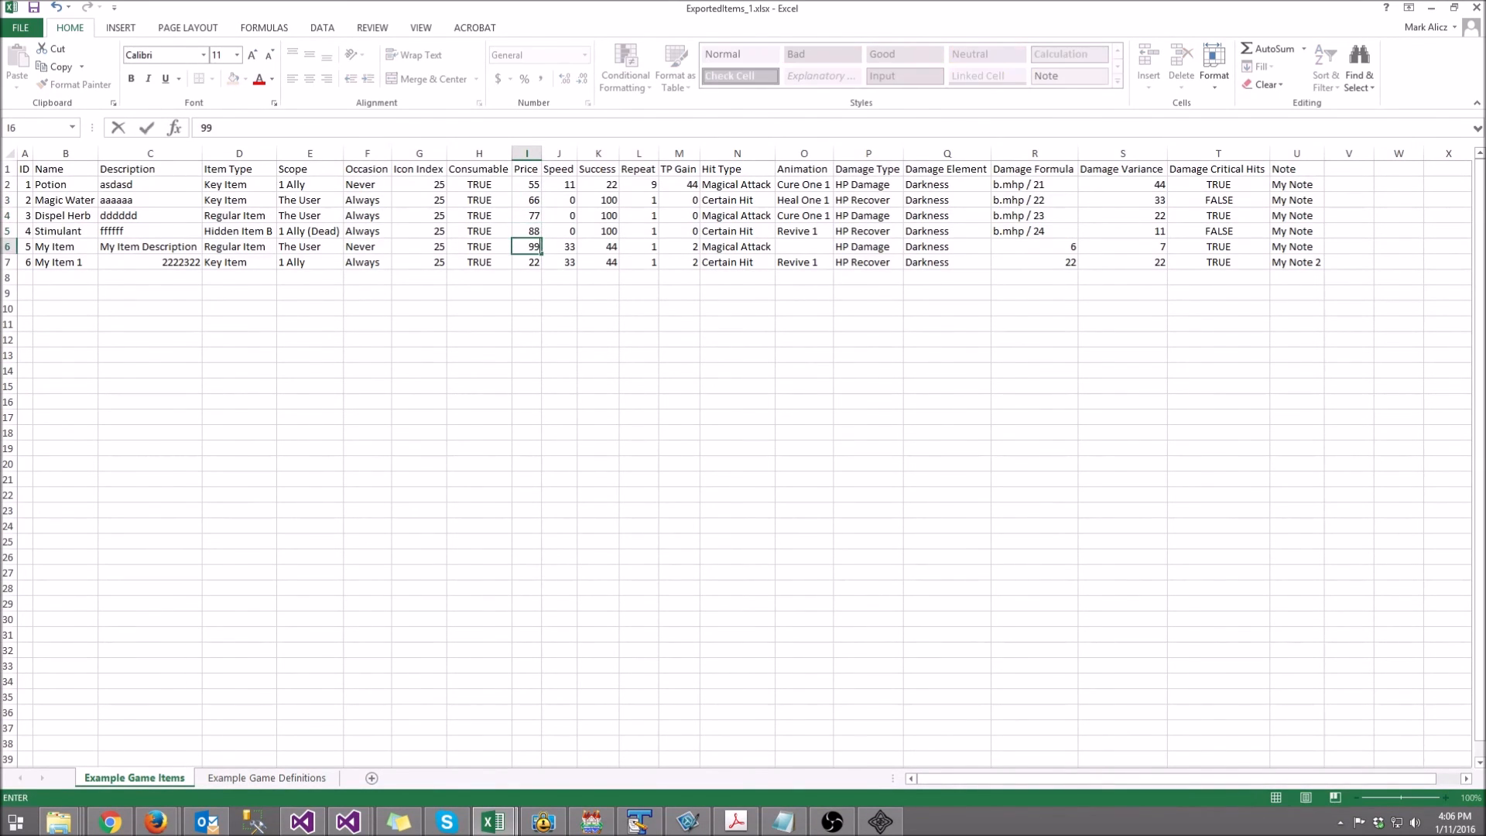
key(Return)
text(100)
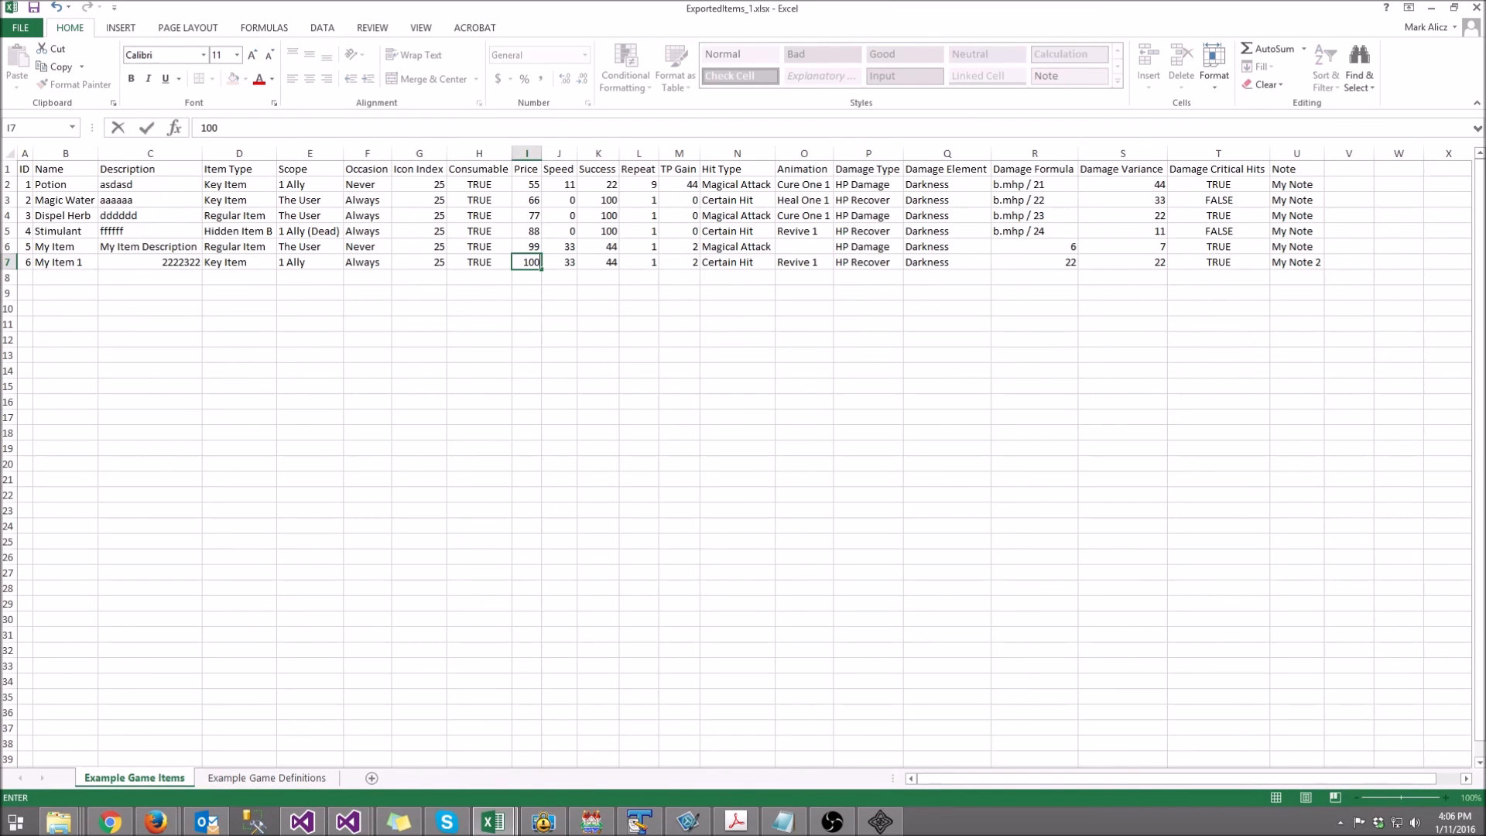
click(638, 355)
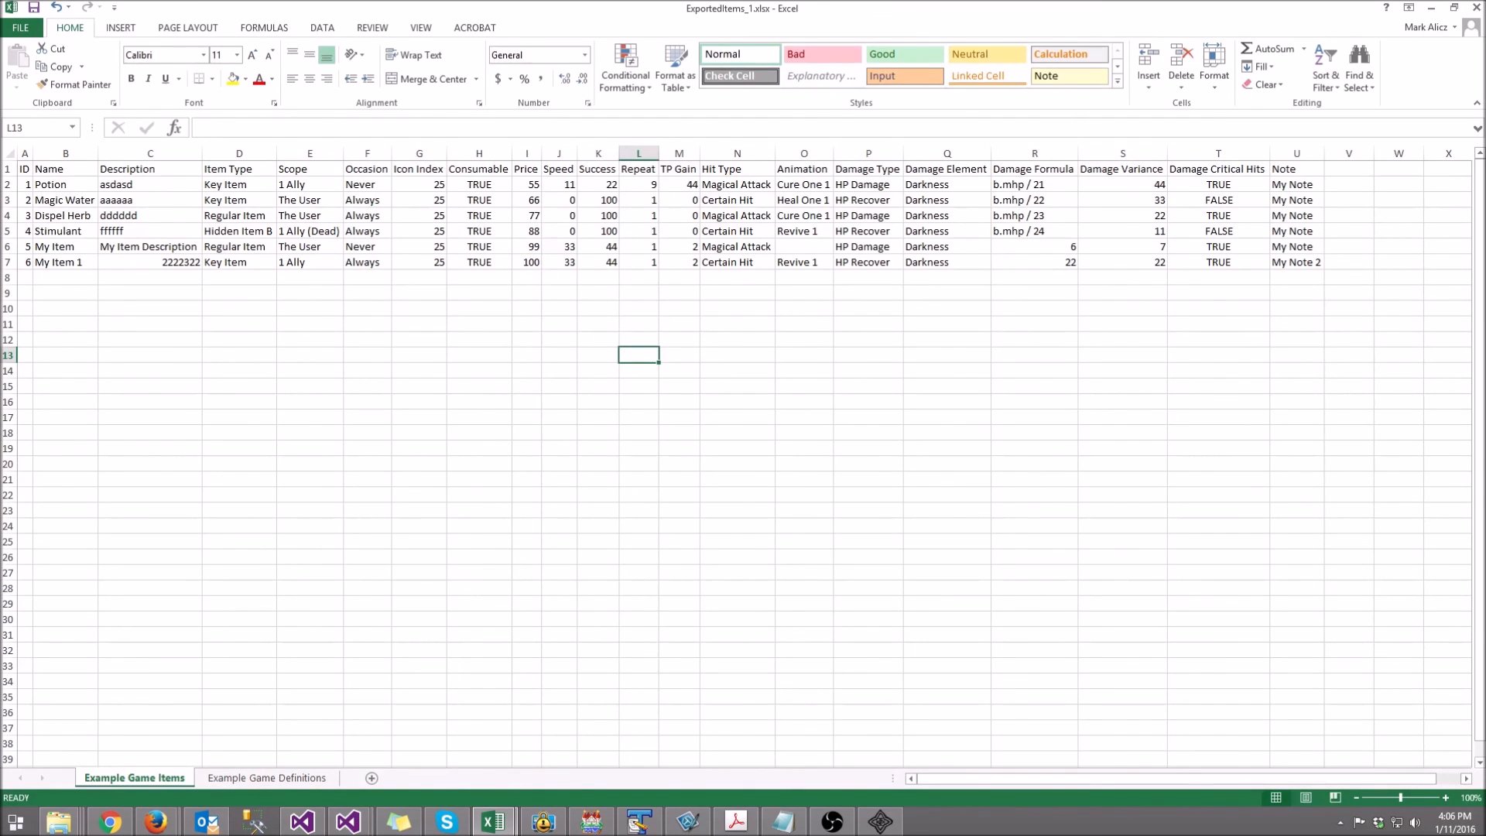
Step: Save the ExportedItems_1.xlsx workbook and close it
click(21, 27)
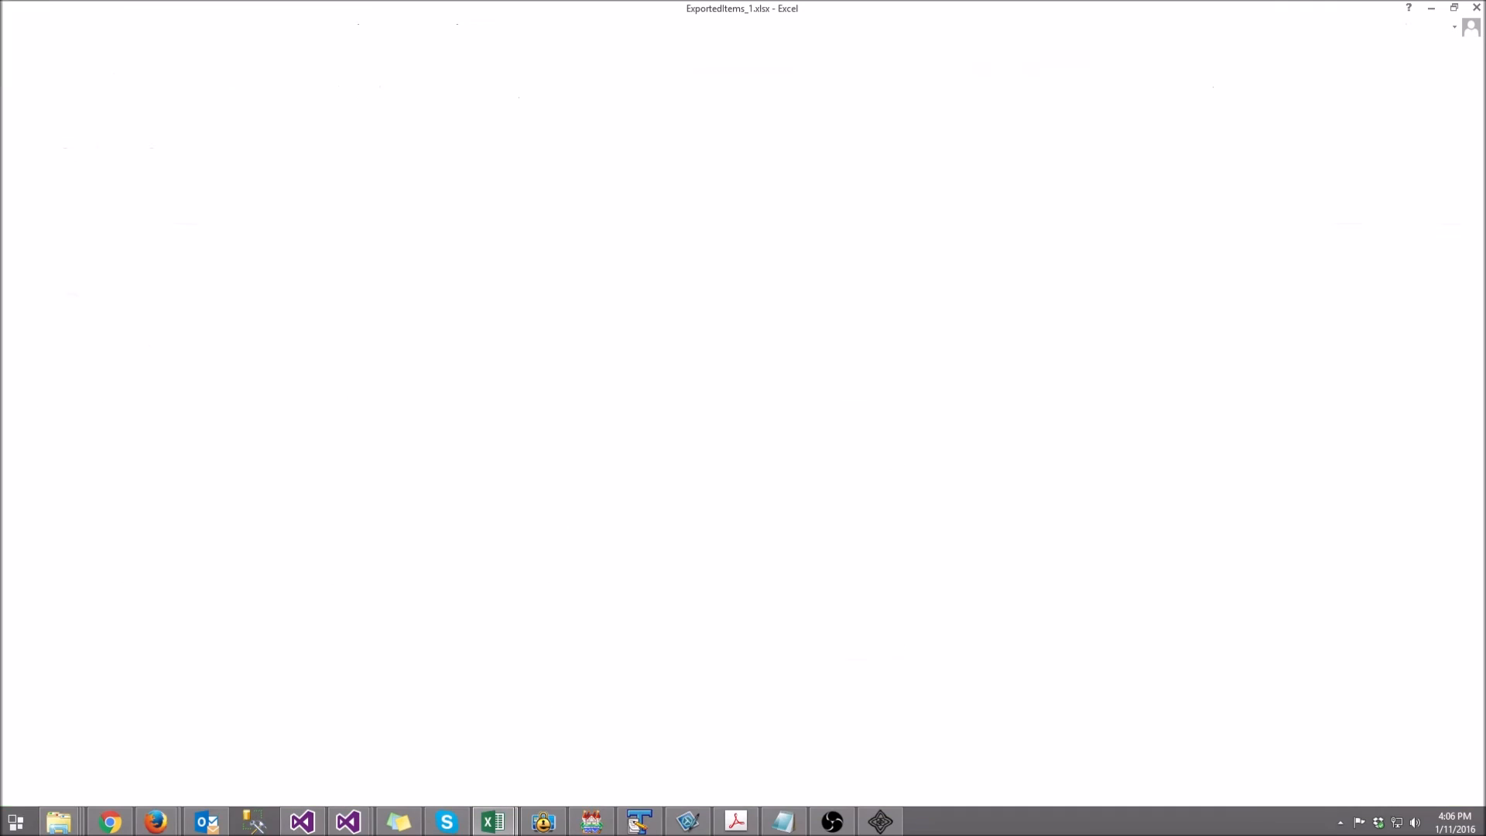
click(27, 154)
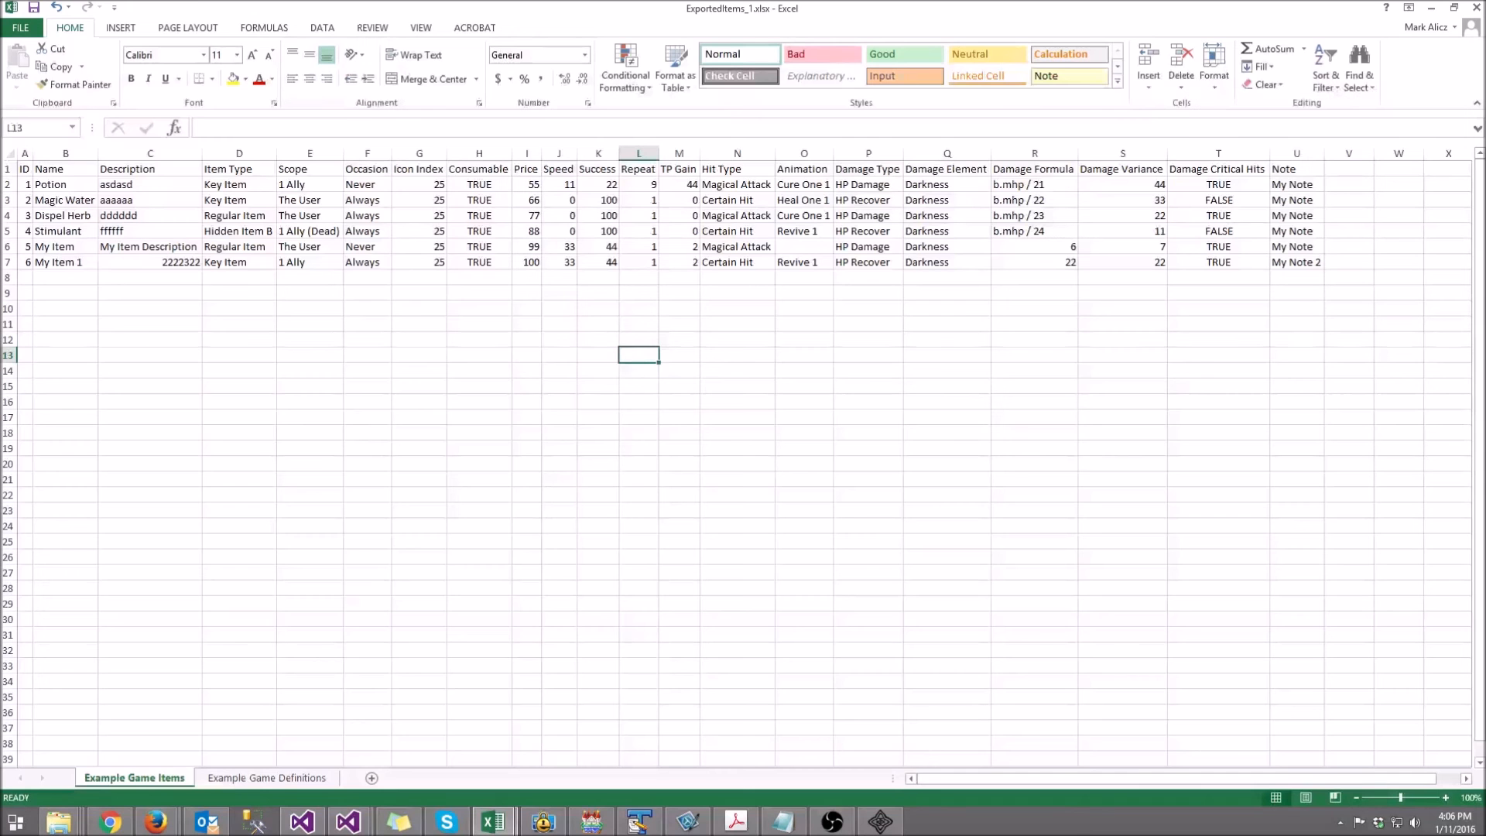
click(1475, 8)
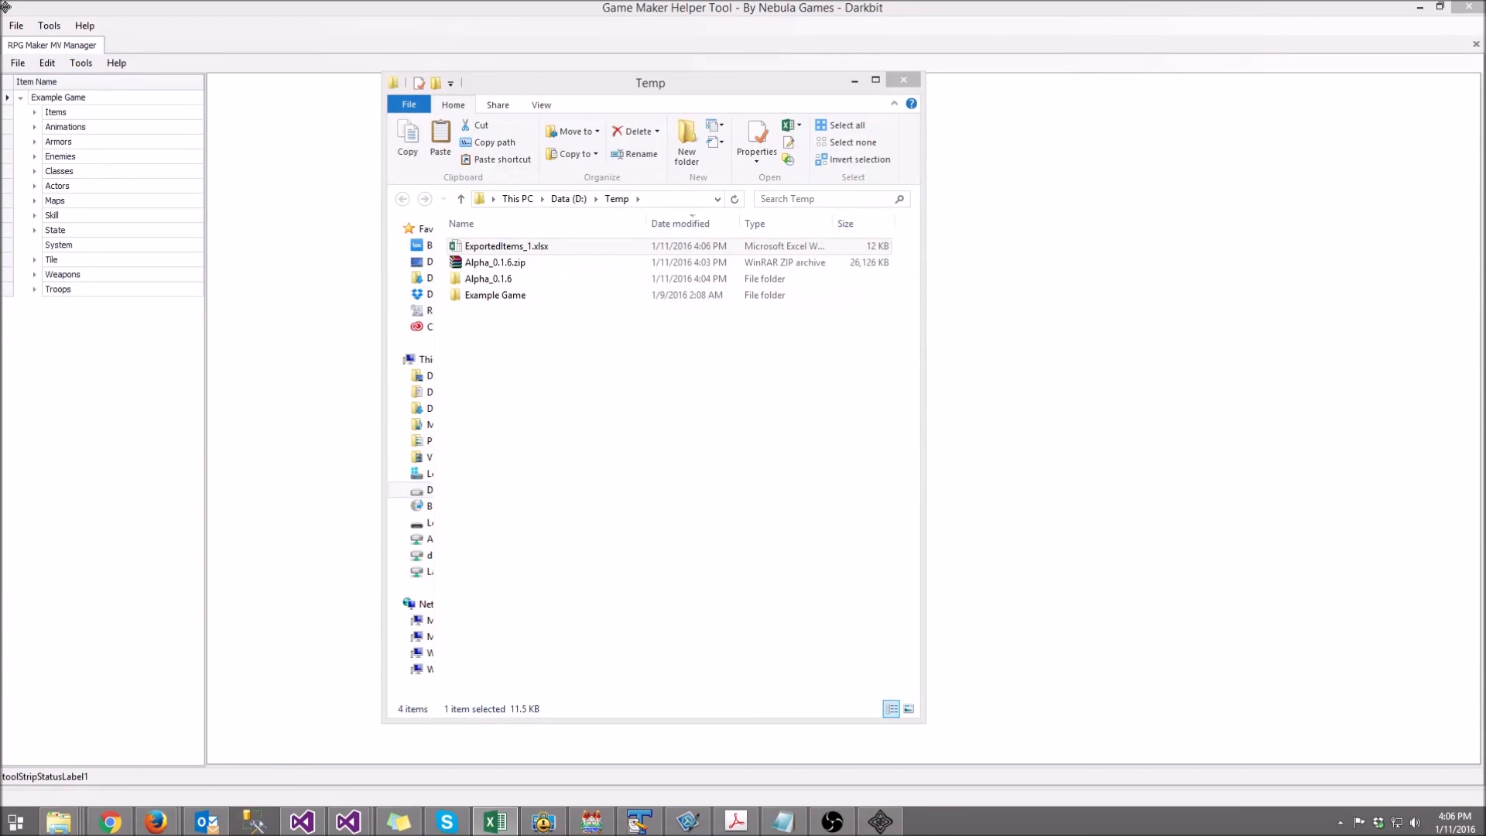
Step: Switch to the Game Maker Helper Tool, import the items from ExportedItems_1.xlsx in the Temp folder, and expand the Example Game project
click(303, 190)
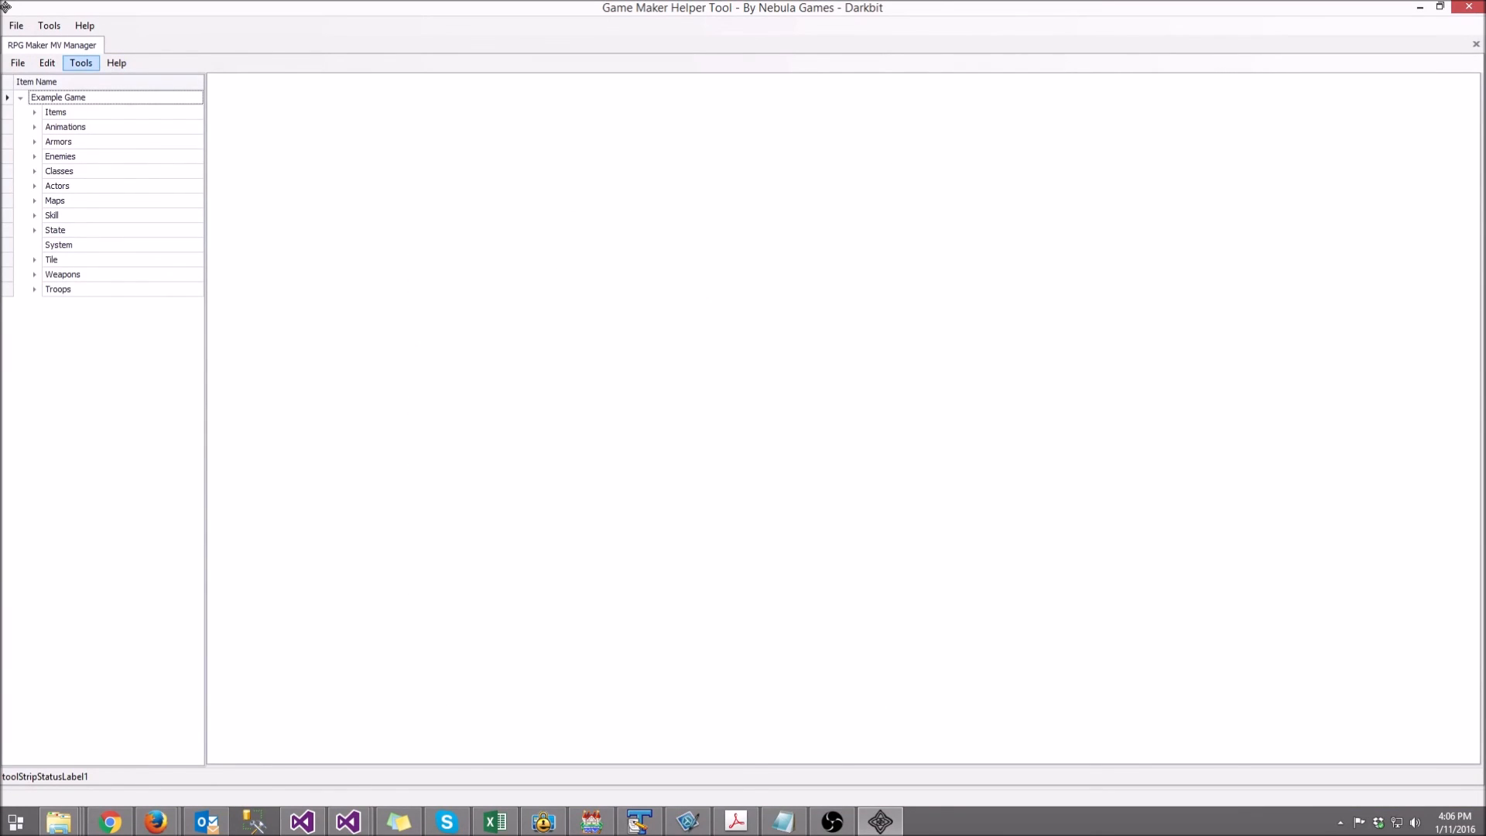
click(80, 63)
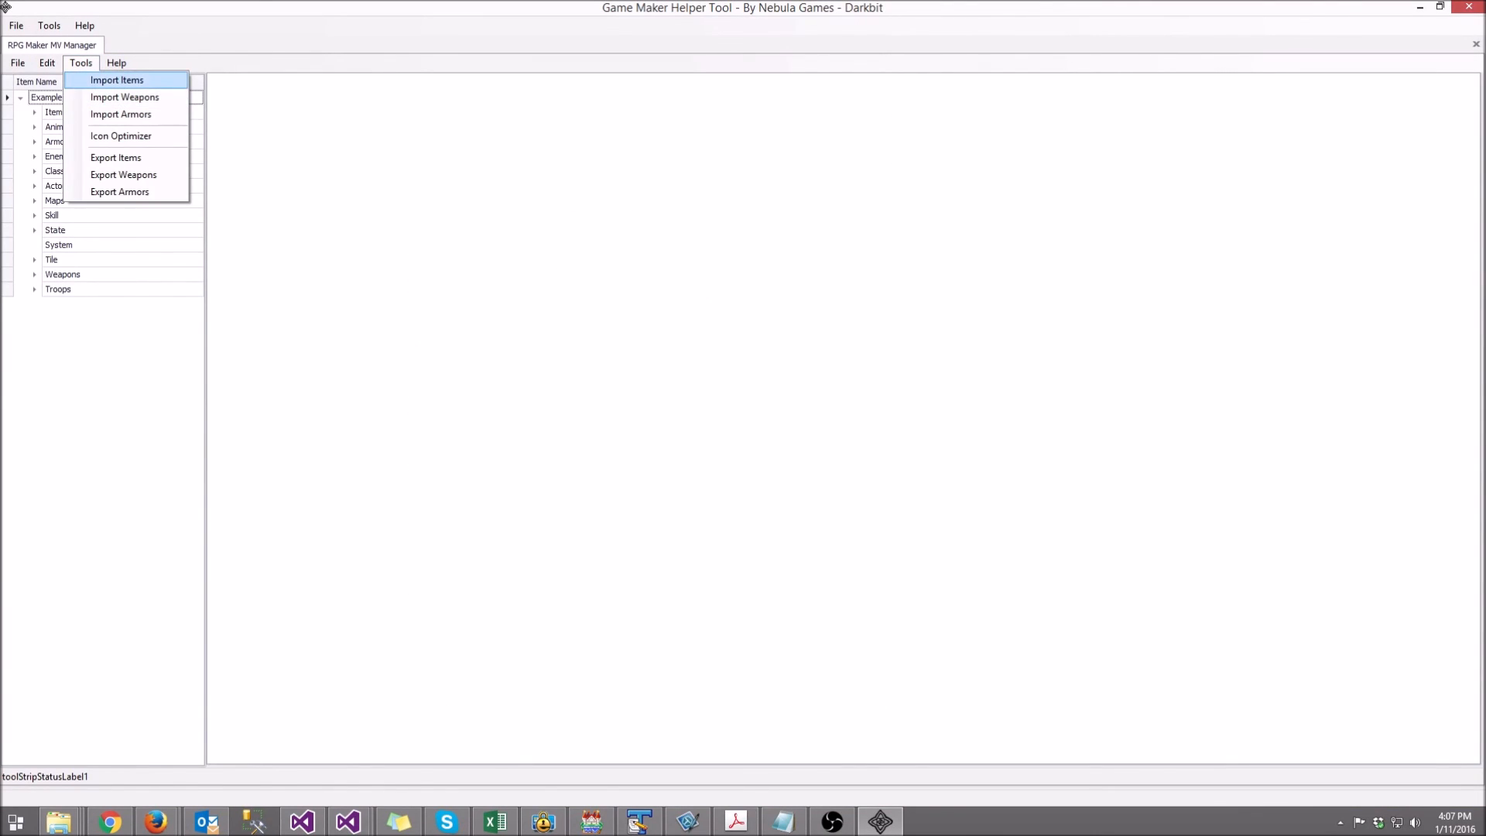
click(117, 80)
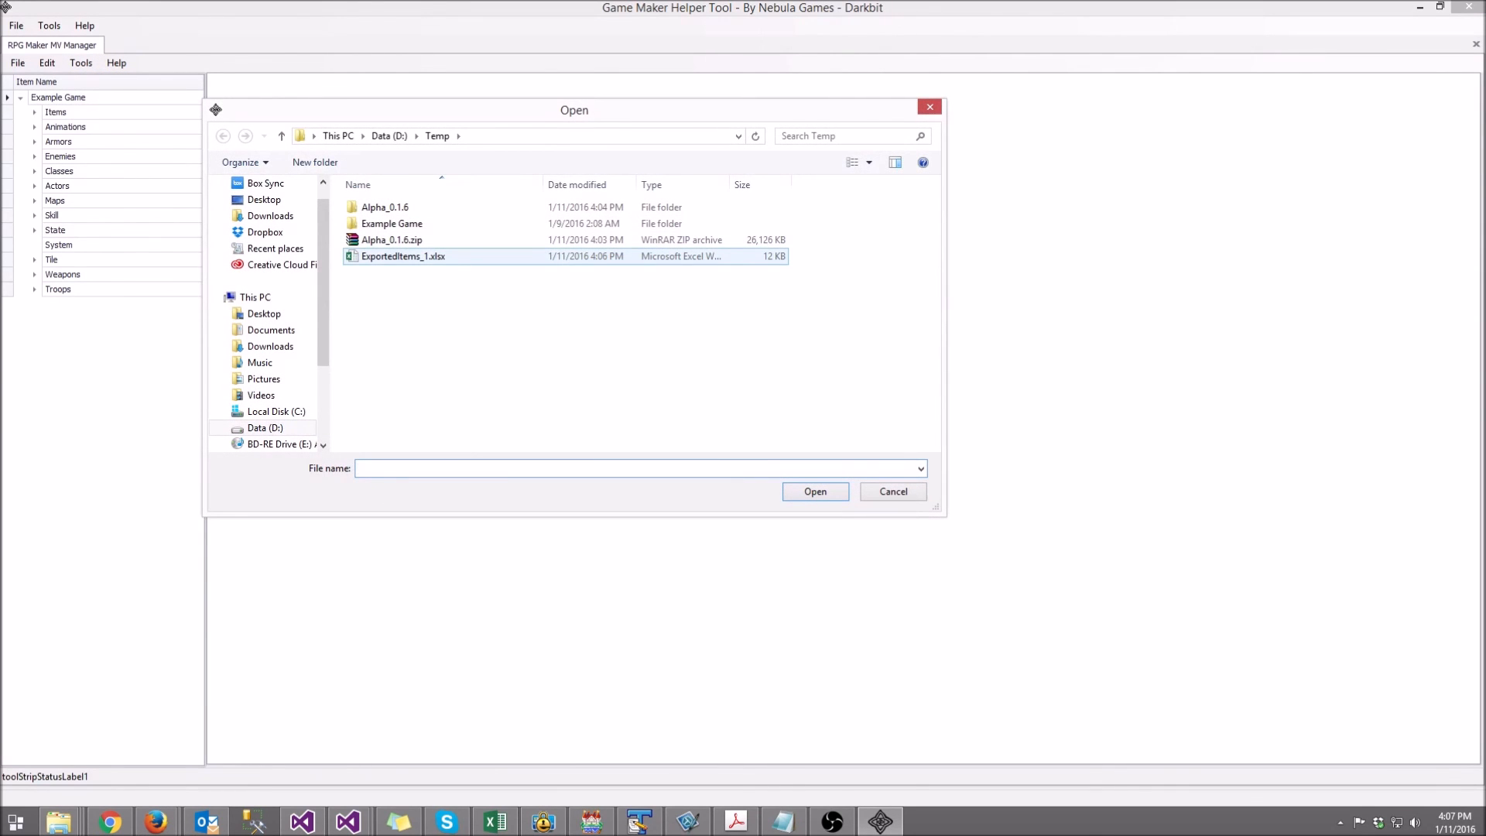
double_click(403, 256)
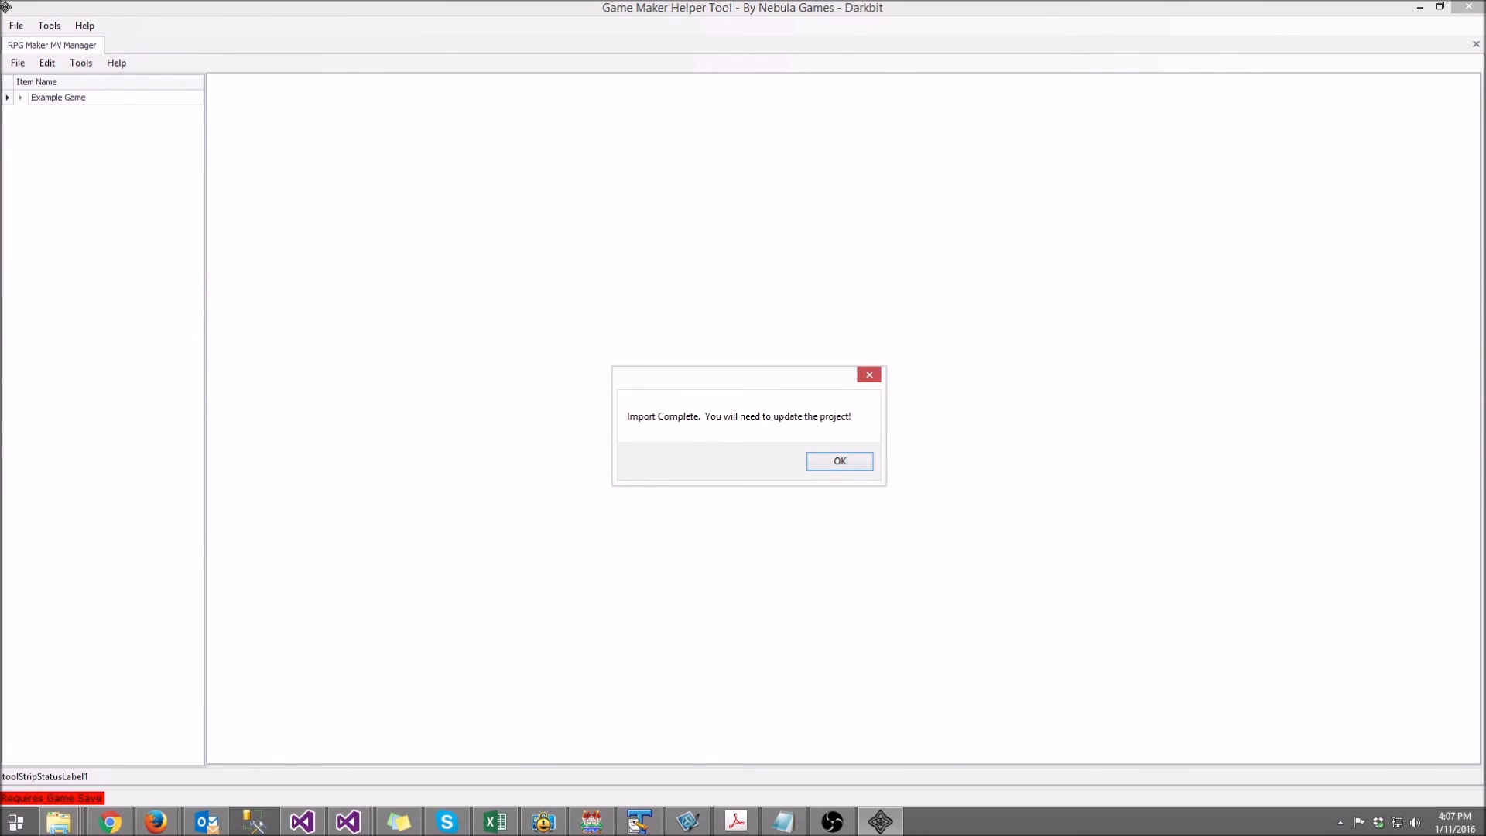
key(Return)
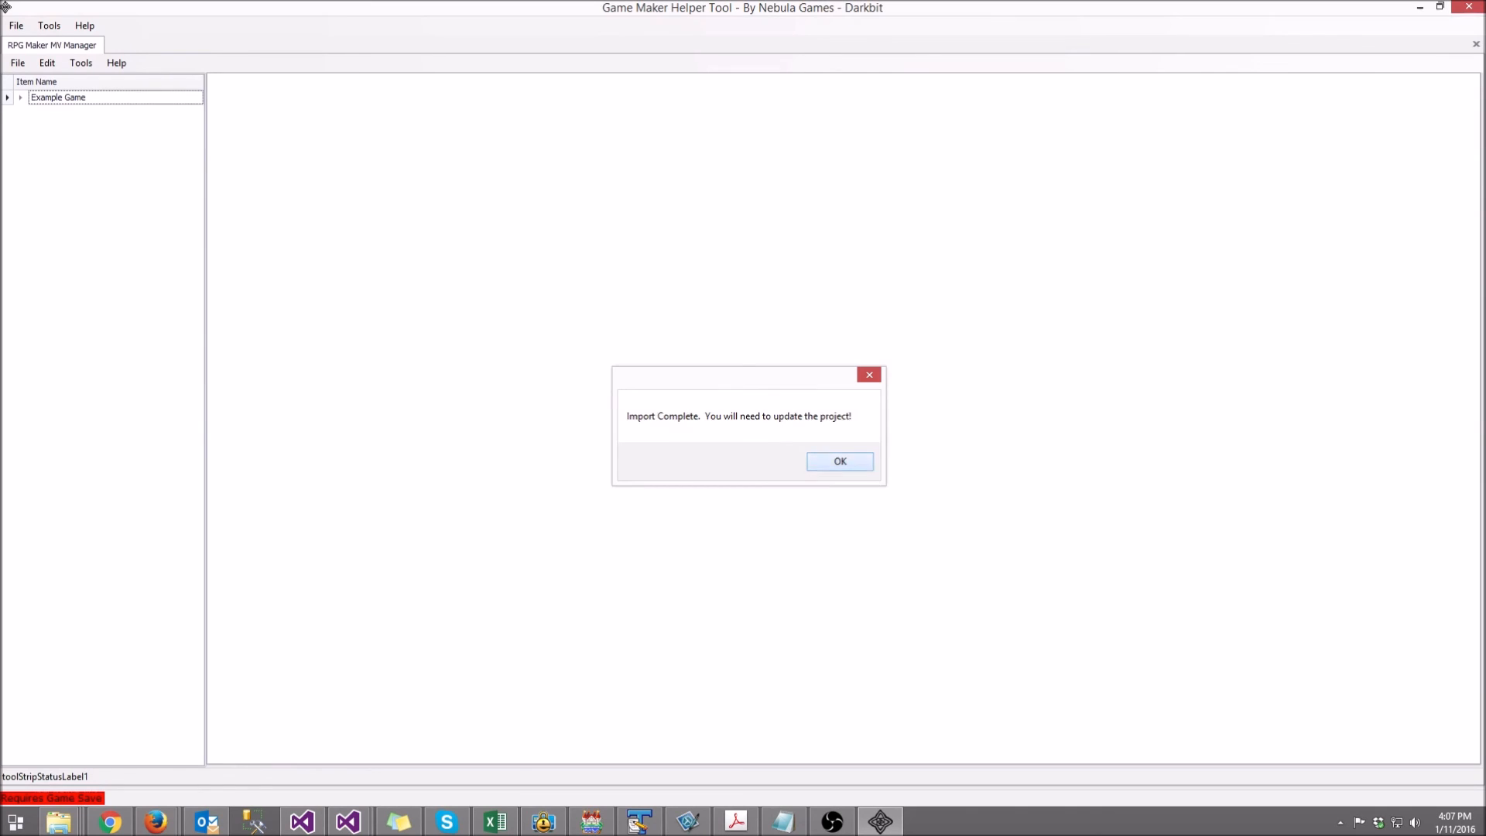
key(Right)
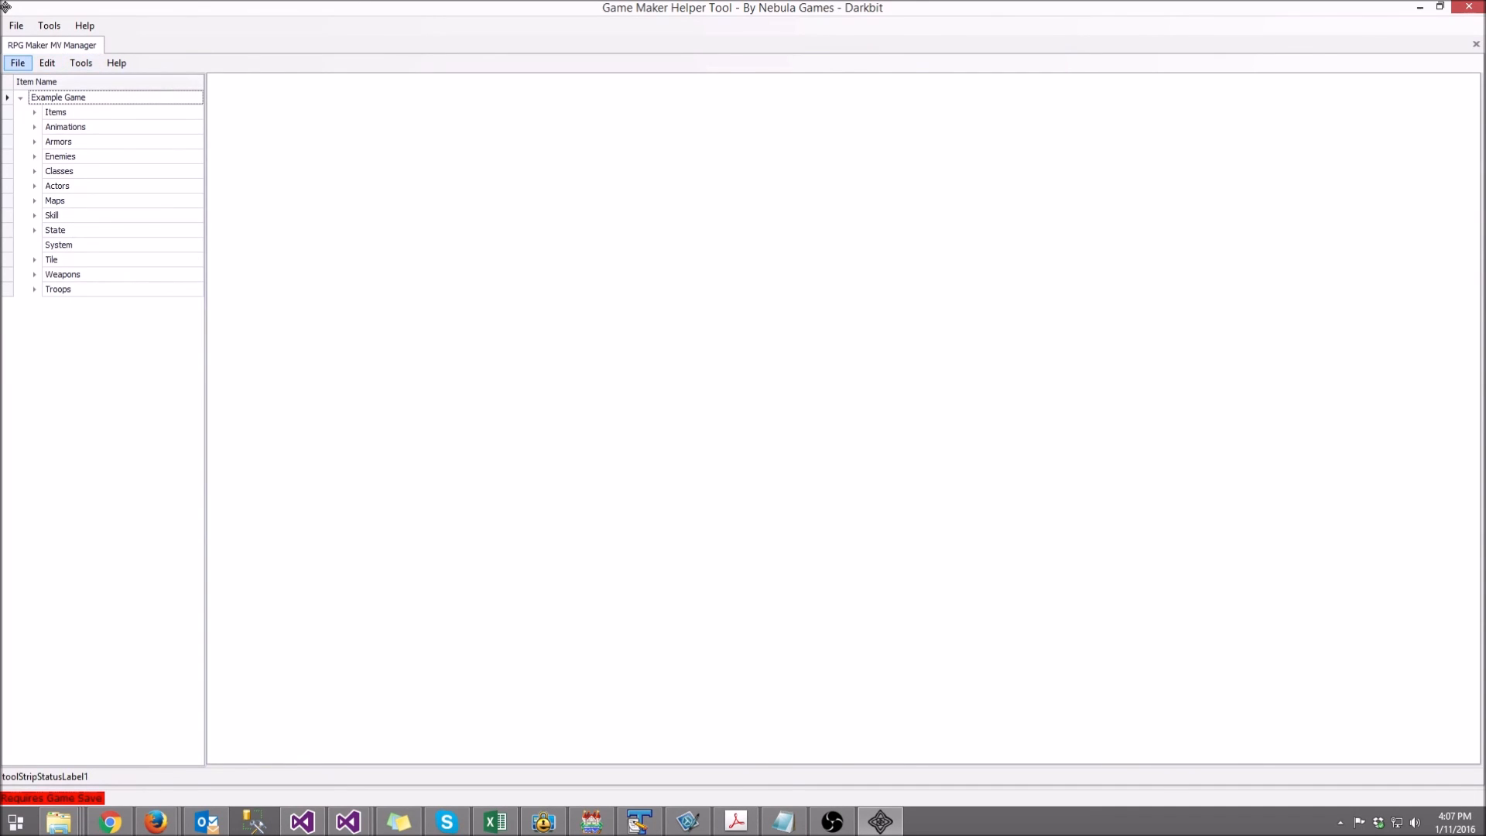
Step: Save the game data by accepting both acknowledgements in the Update MV Project dialog and updating the game files
click(17, 62)
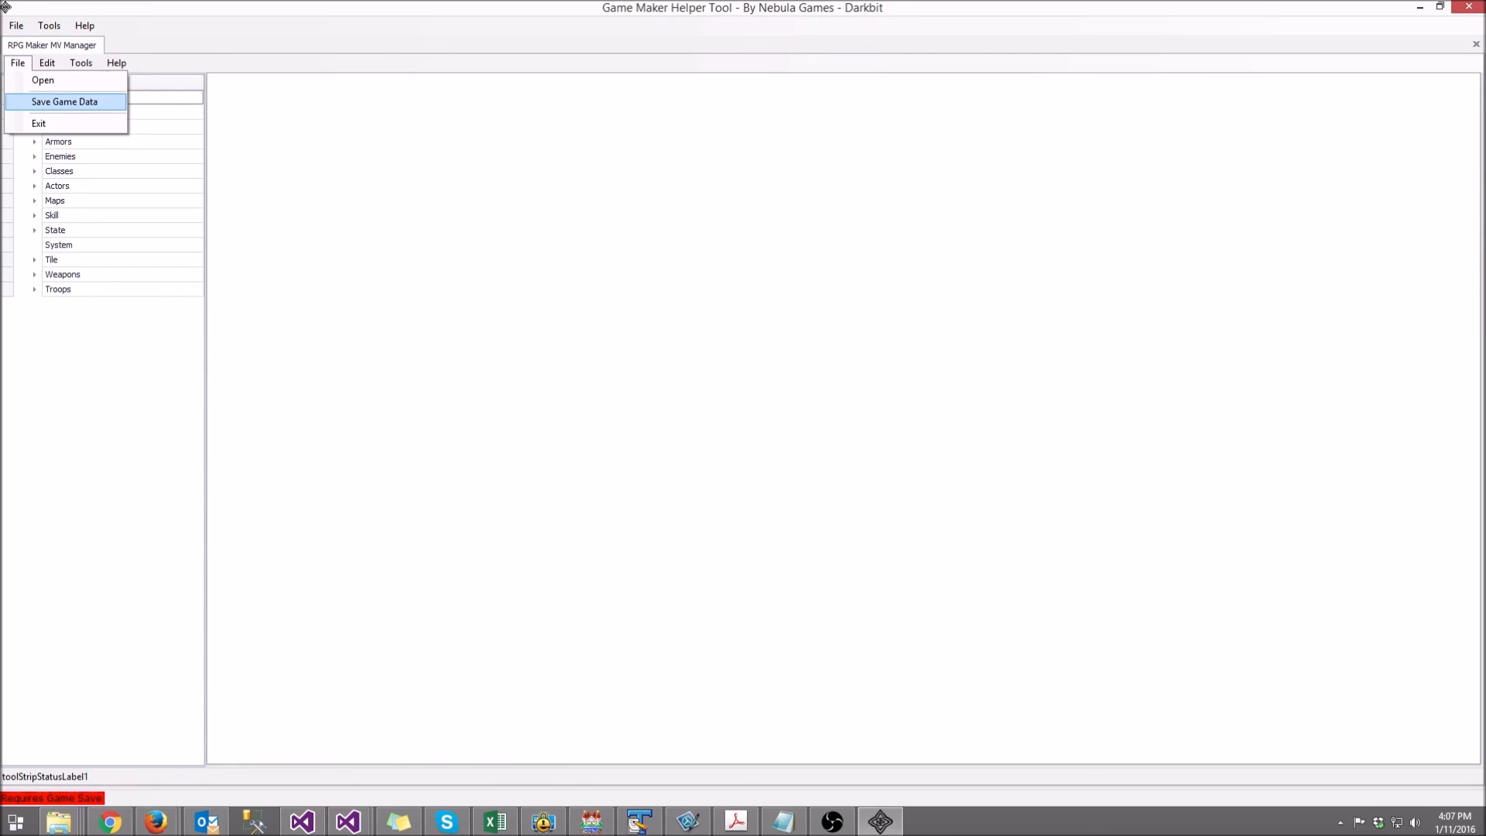
click(65, 102)
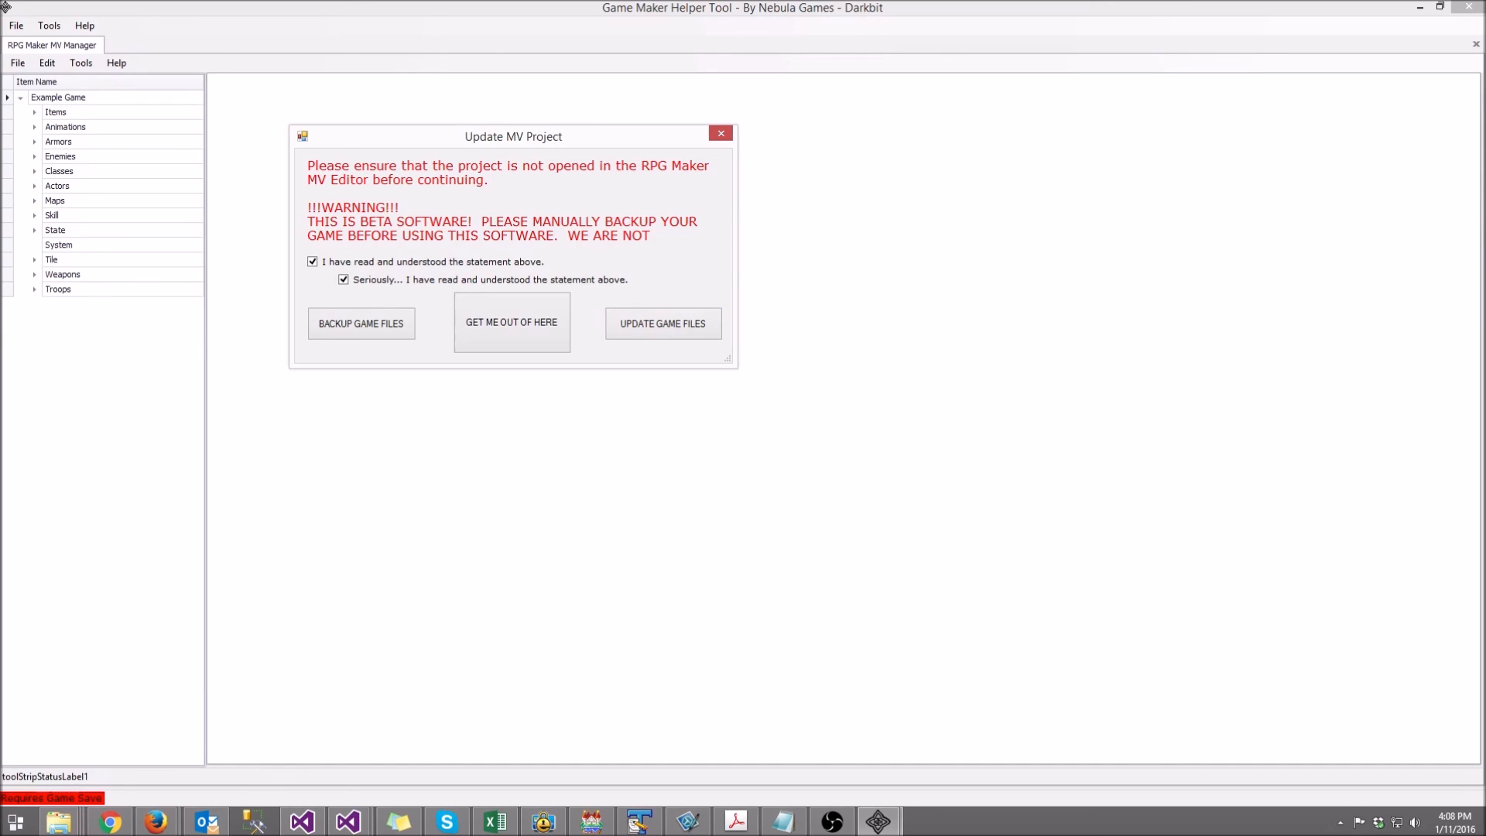
drag(513, 136, 513, 146)
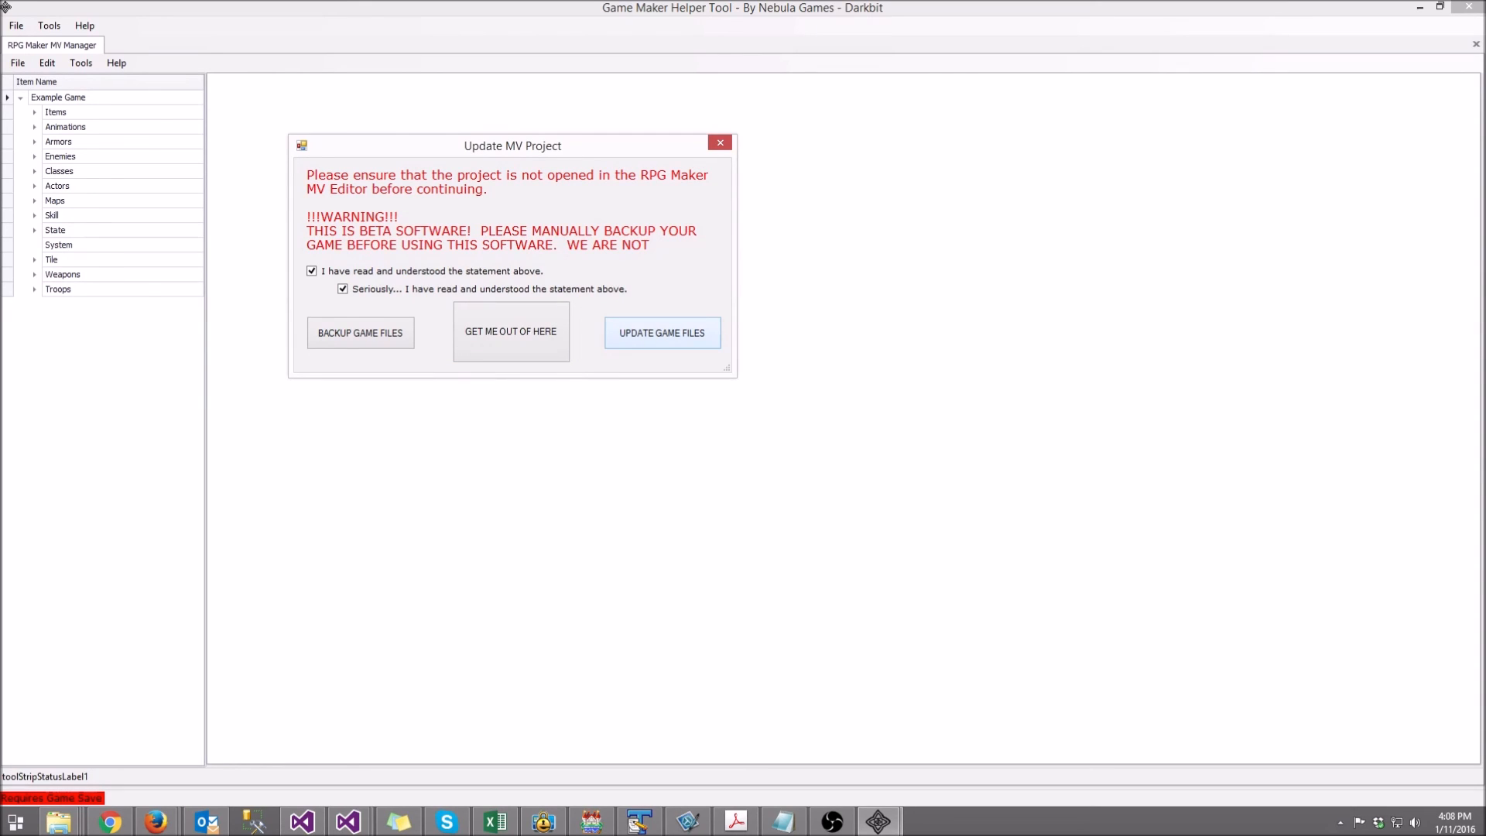
click(662, 333)
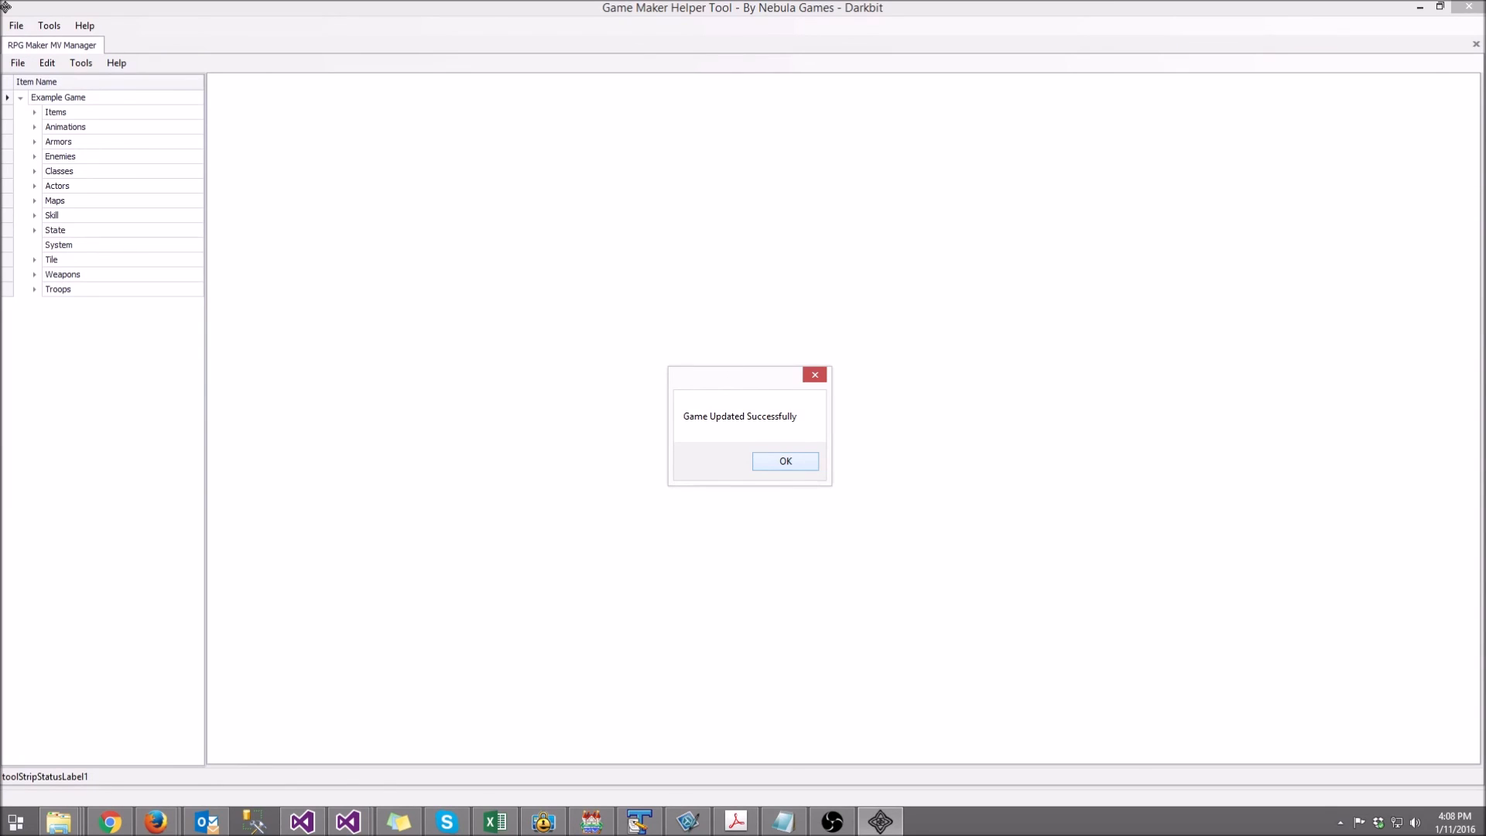
key(Return)
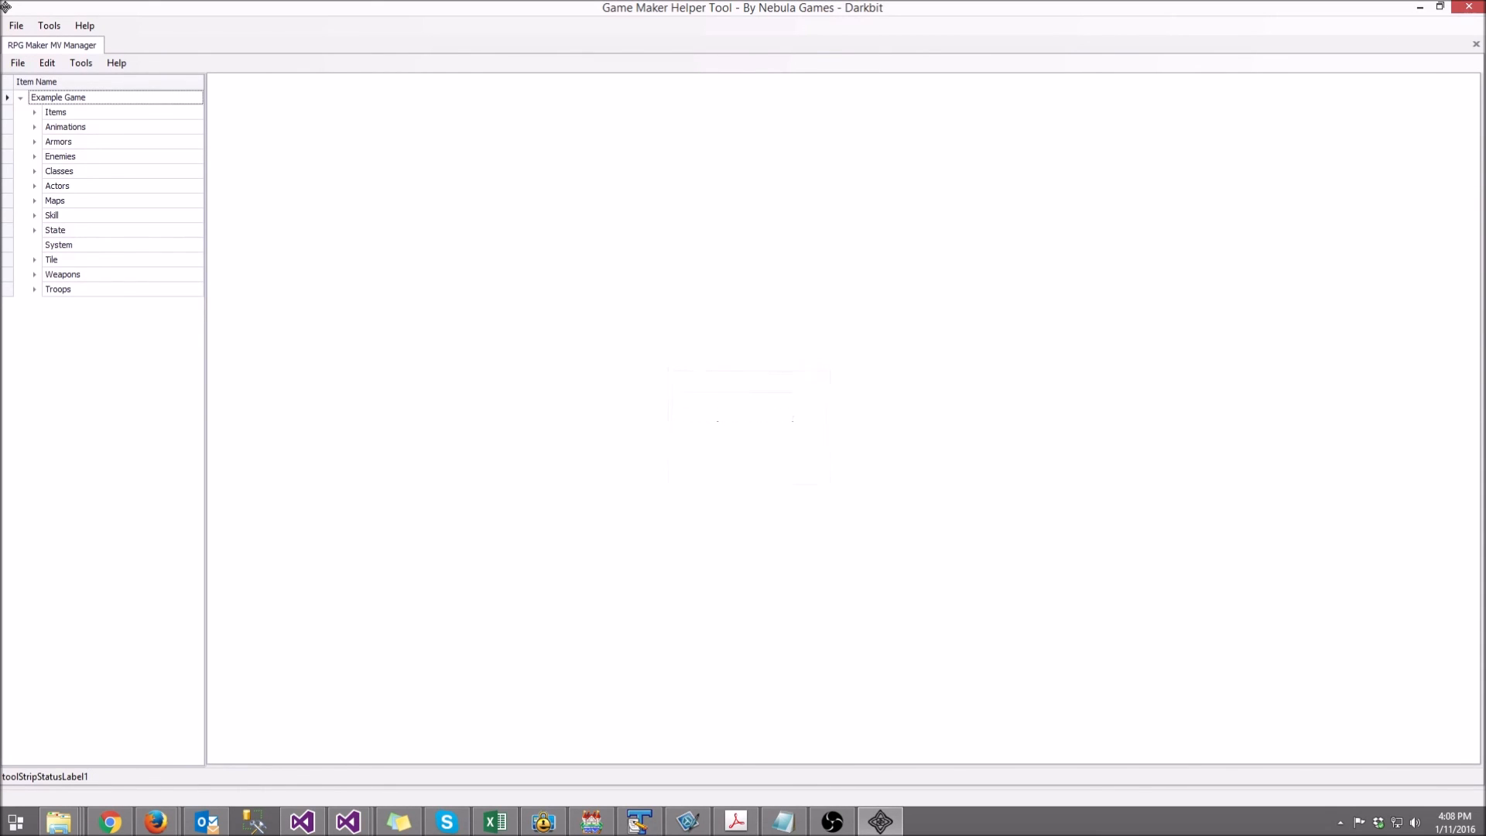
Step: Switch to the Temp folder in File Explorer and open Game.rpgproject from the Example Game folder in RPG Maker MV
mouse_move(58, 823)
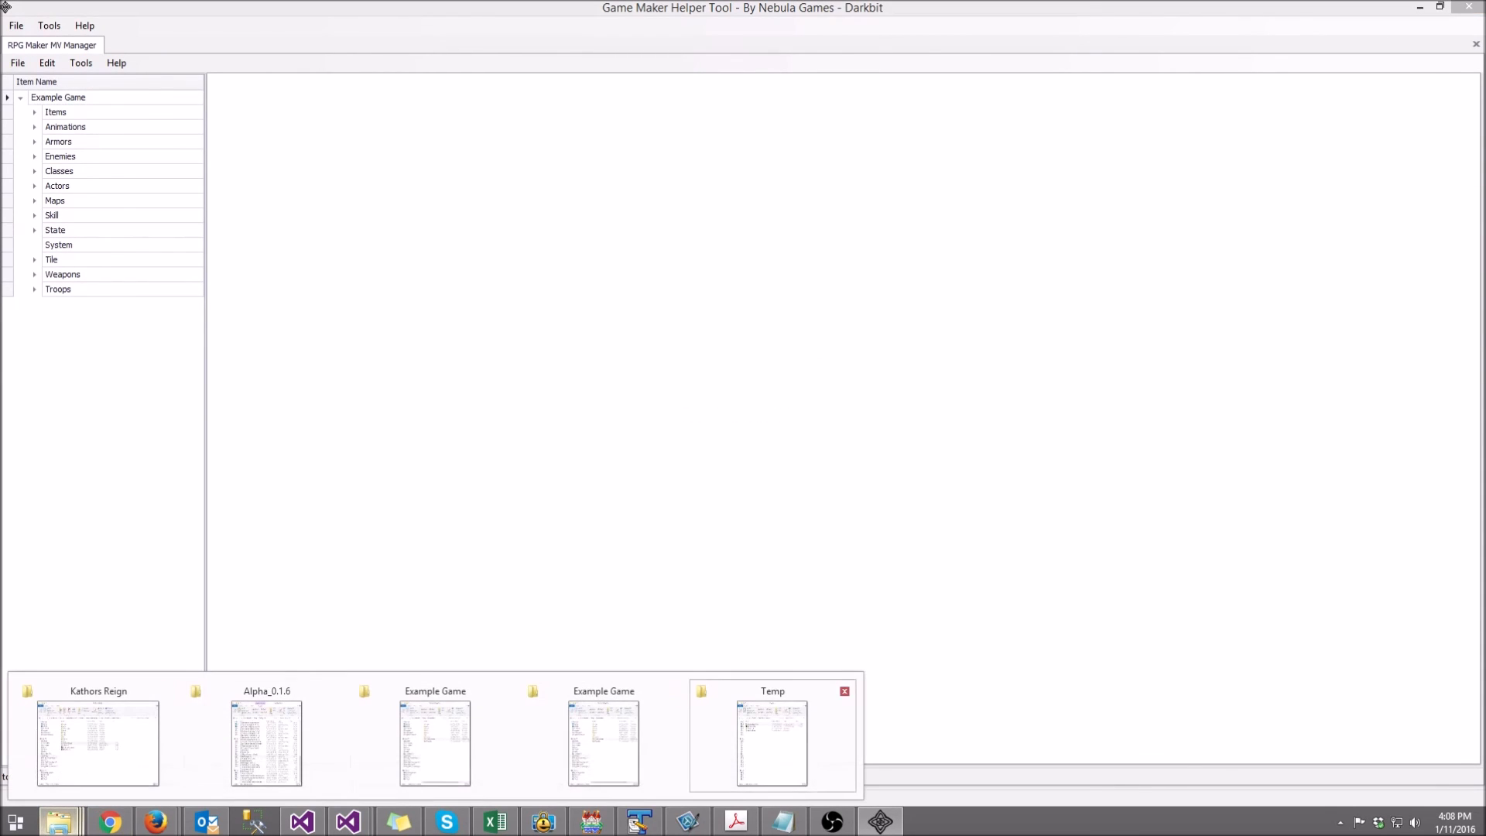
click(773, 735)
double_click(496, 295)
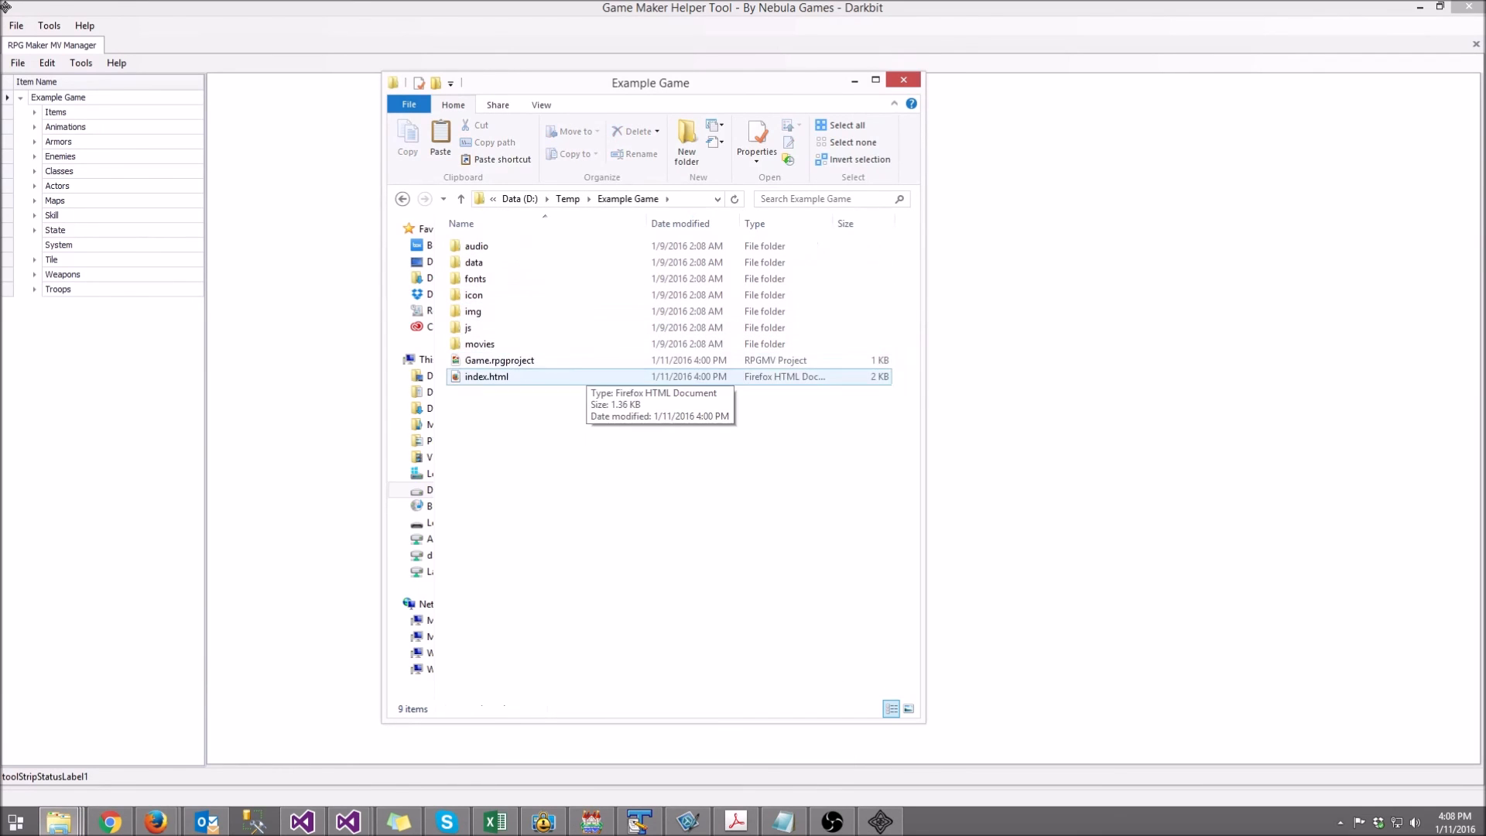
double_click(499, 361)
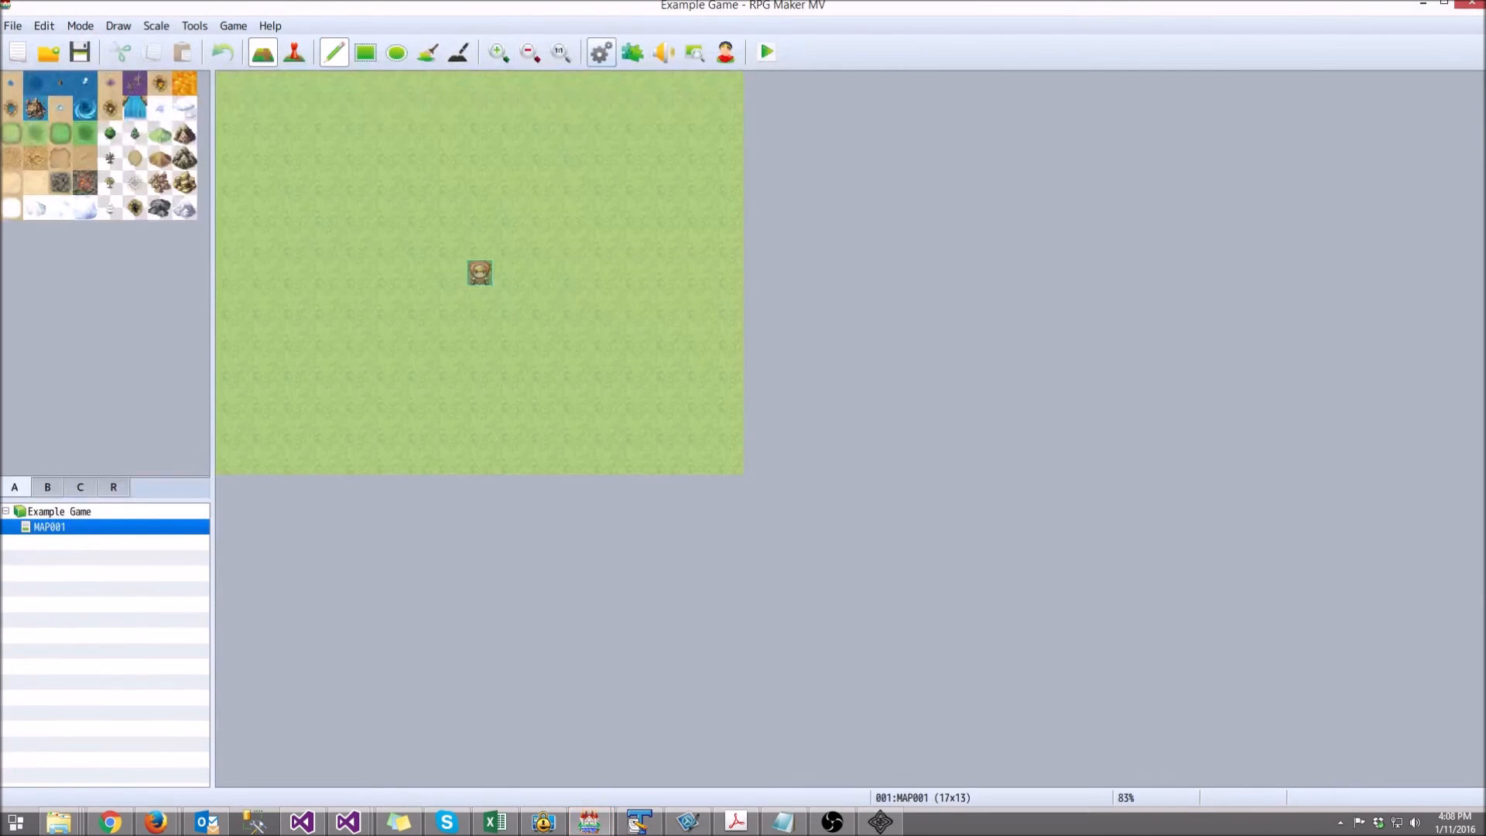
Step: Check the prices of all items, Potion through My Item 1, in the project database, and close the database and editor
key(F9)
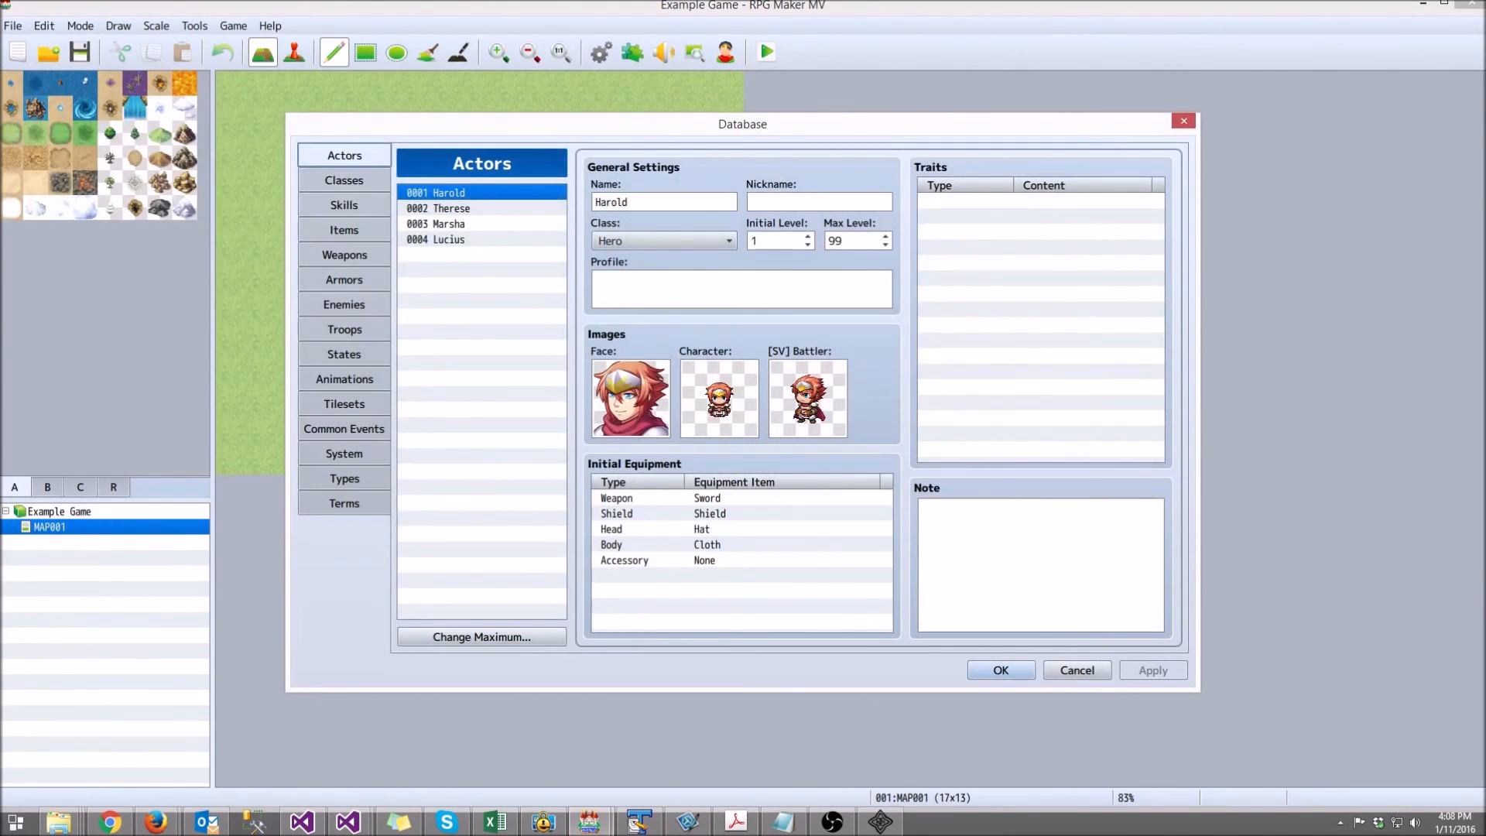
click(344, 230)
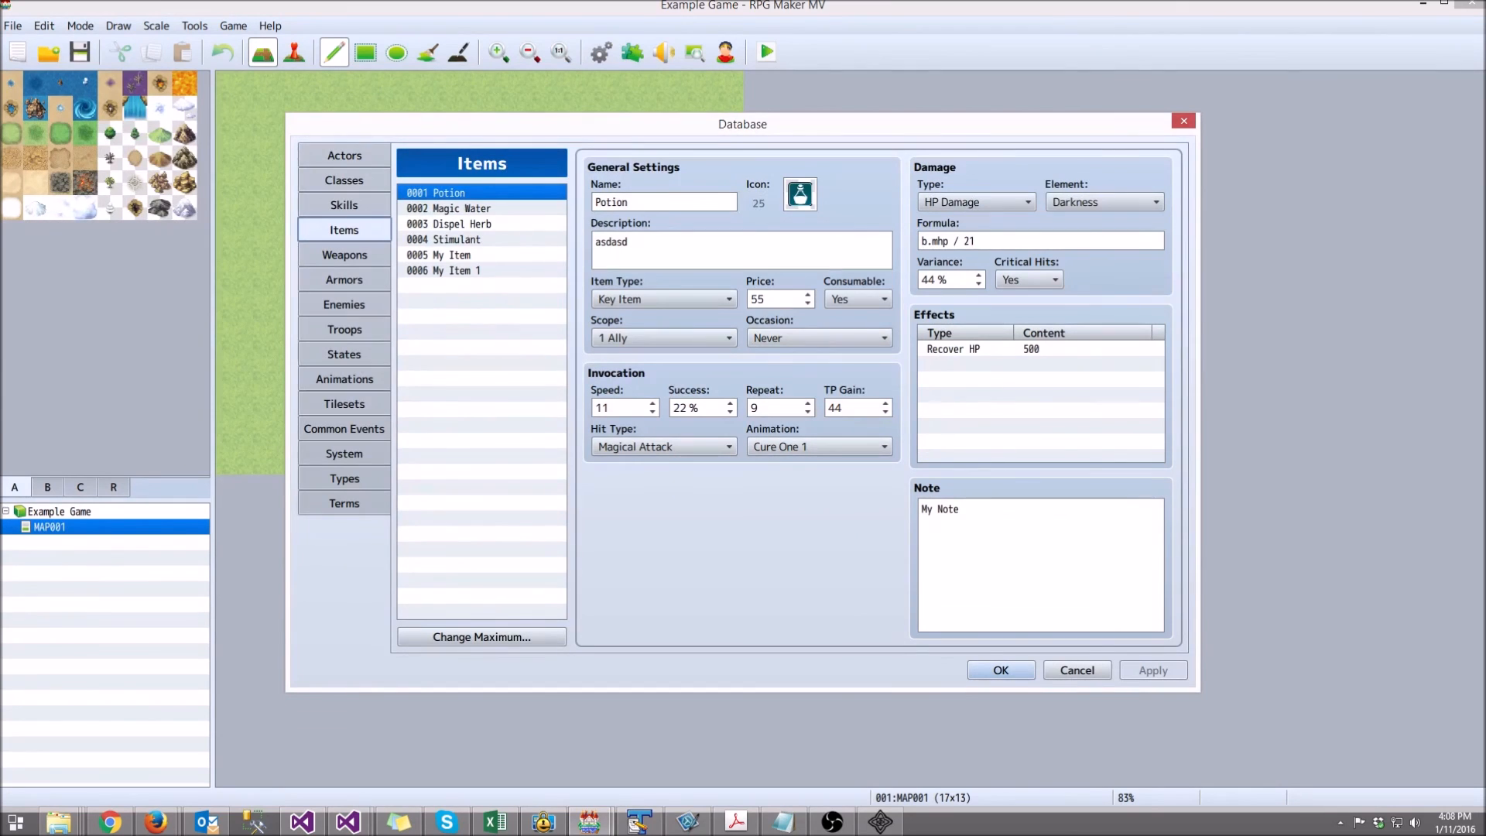
click(460, 209)
click(460, 223)
click(460, 239)
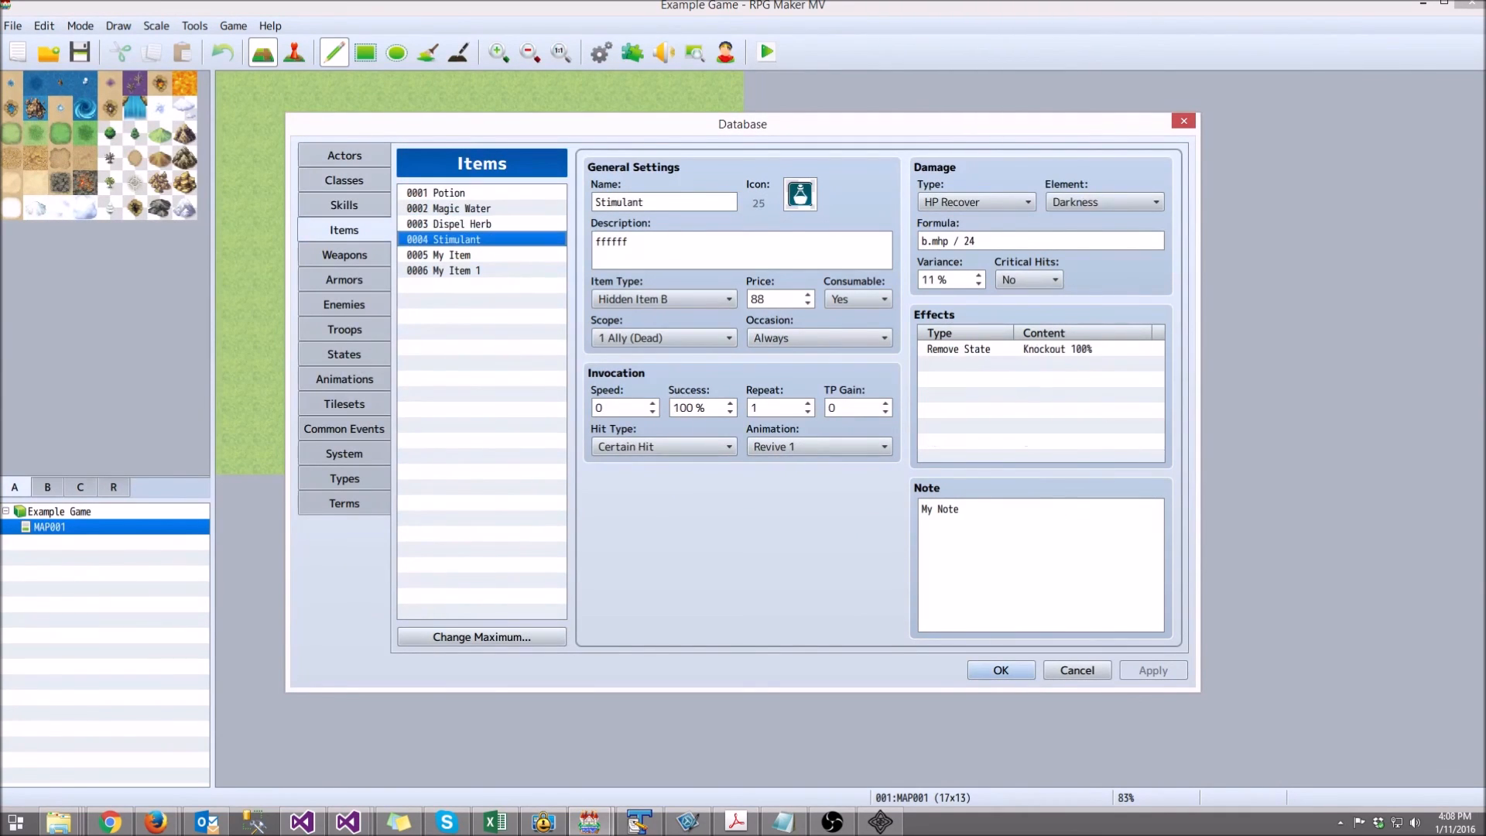
click(460, 255)
click(460, 270)
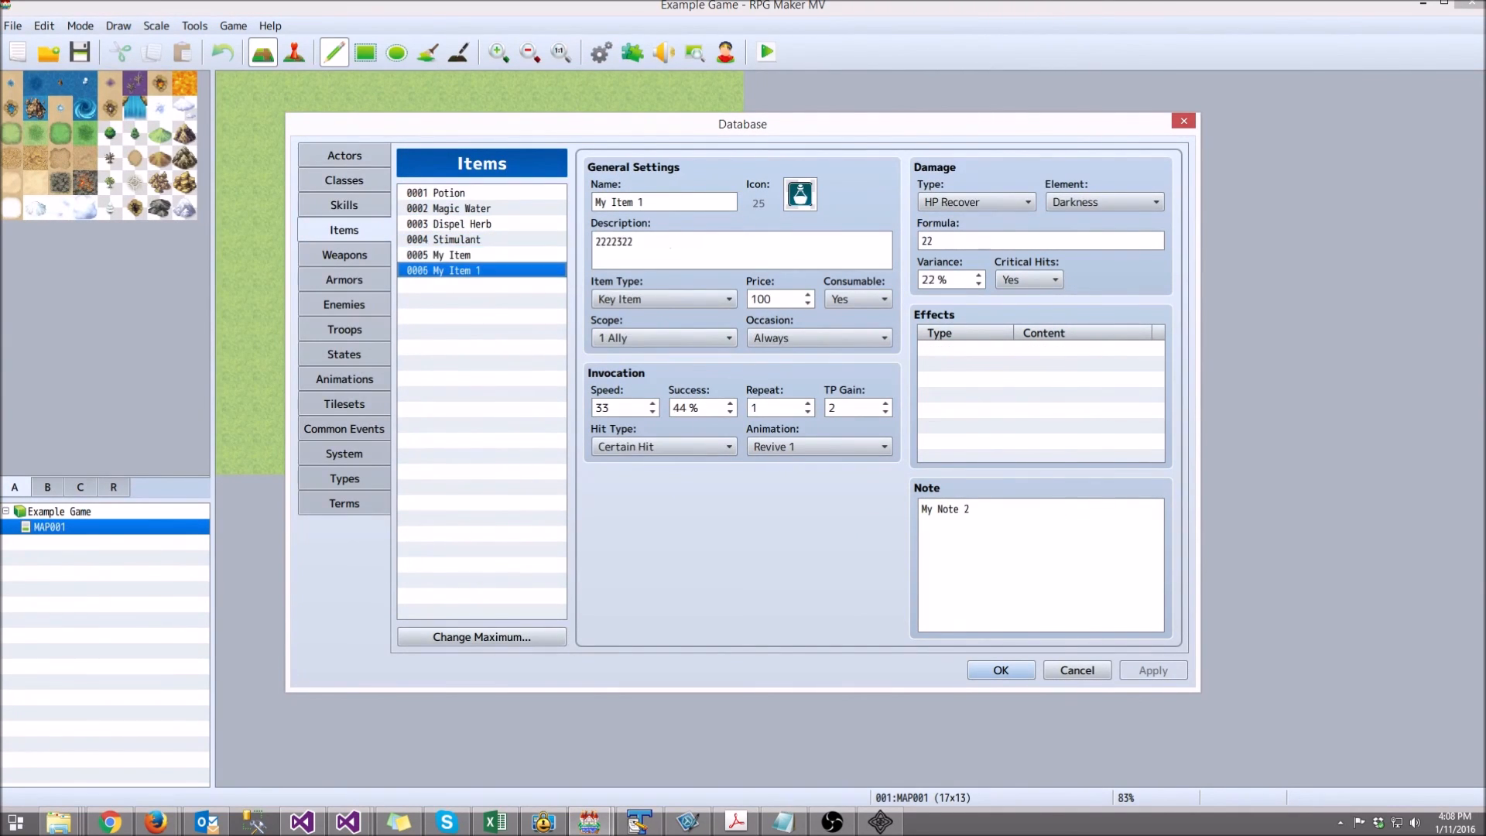
click(459, 255)
click(460, 239)
click(460, 223)
click(460, 208)
click(460, 192)
click(460, 209)
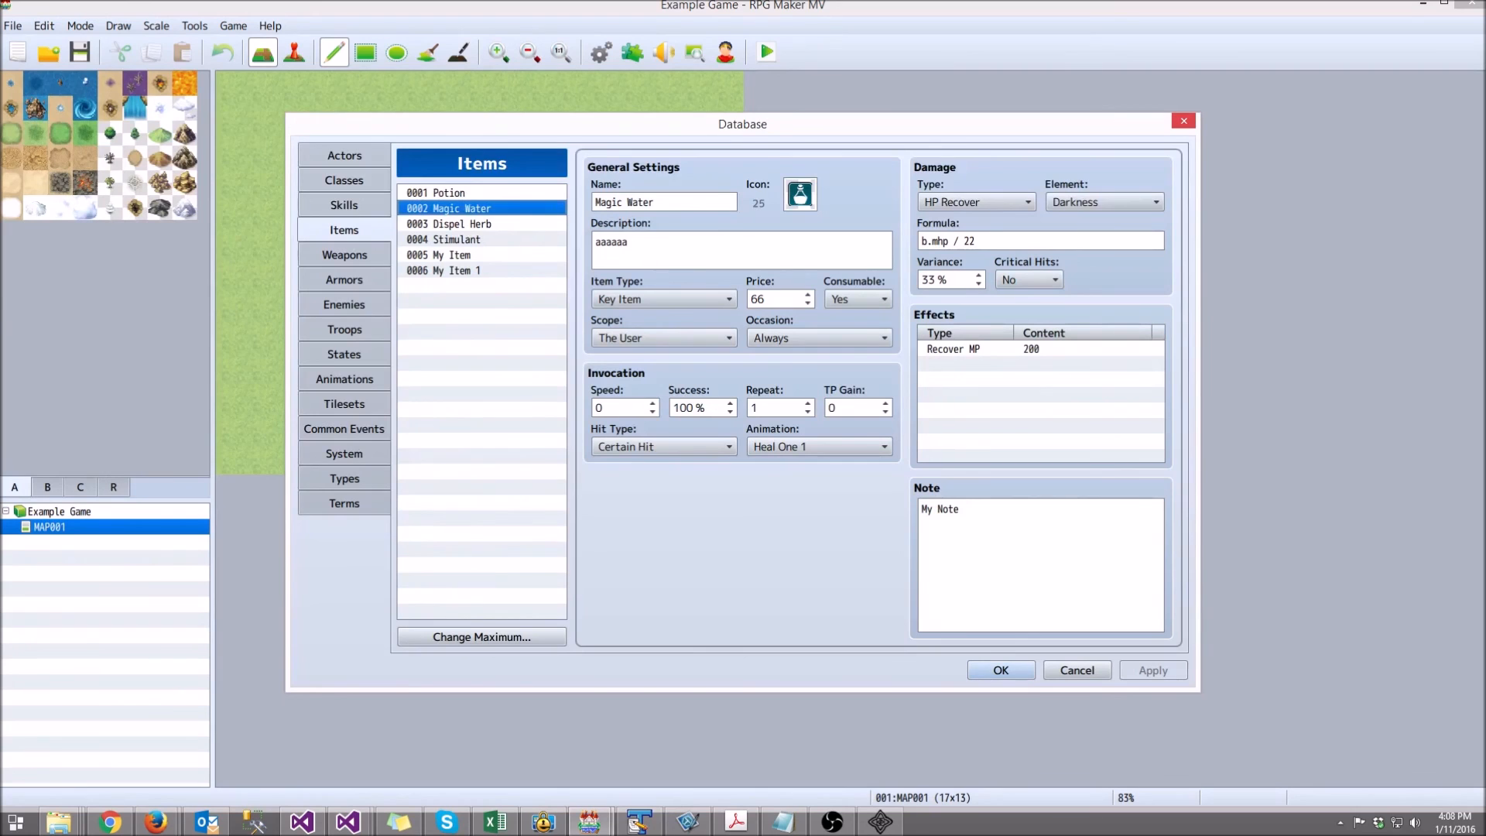
click(1184, 122)
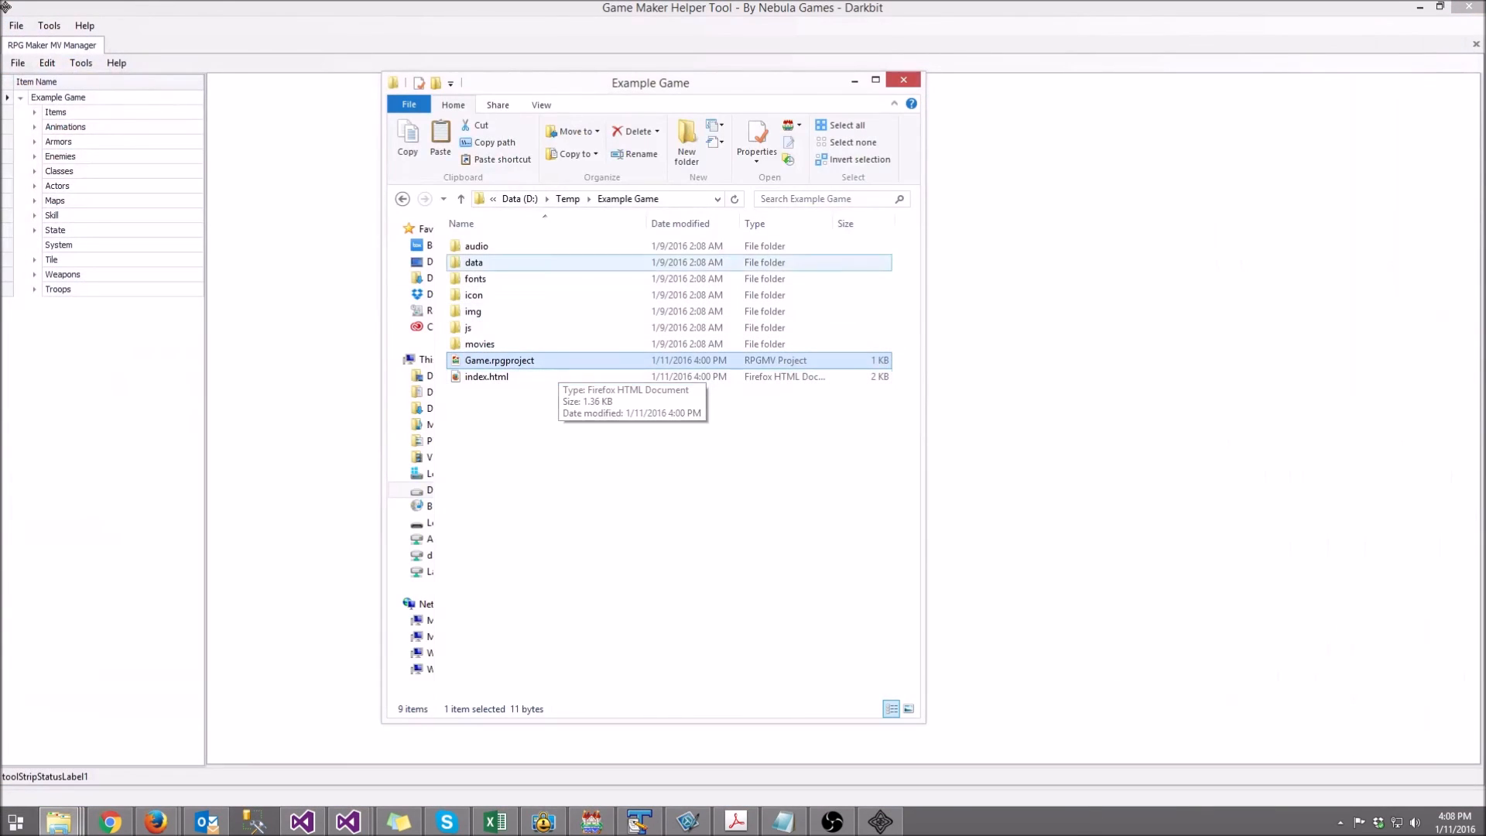
Step: Reopen ExportedItems_1.xlsx from the Temp folder in Excel and copy the My Item 1 row, without its ID, into row 8
click(567, 199)
double_click(507, 246)
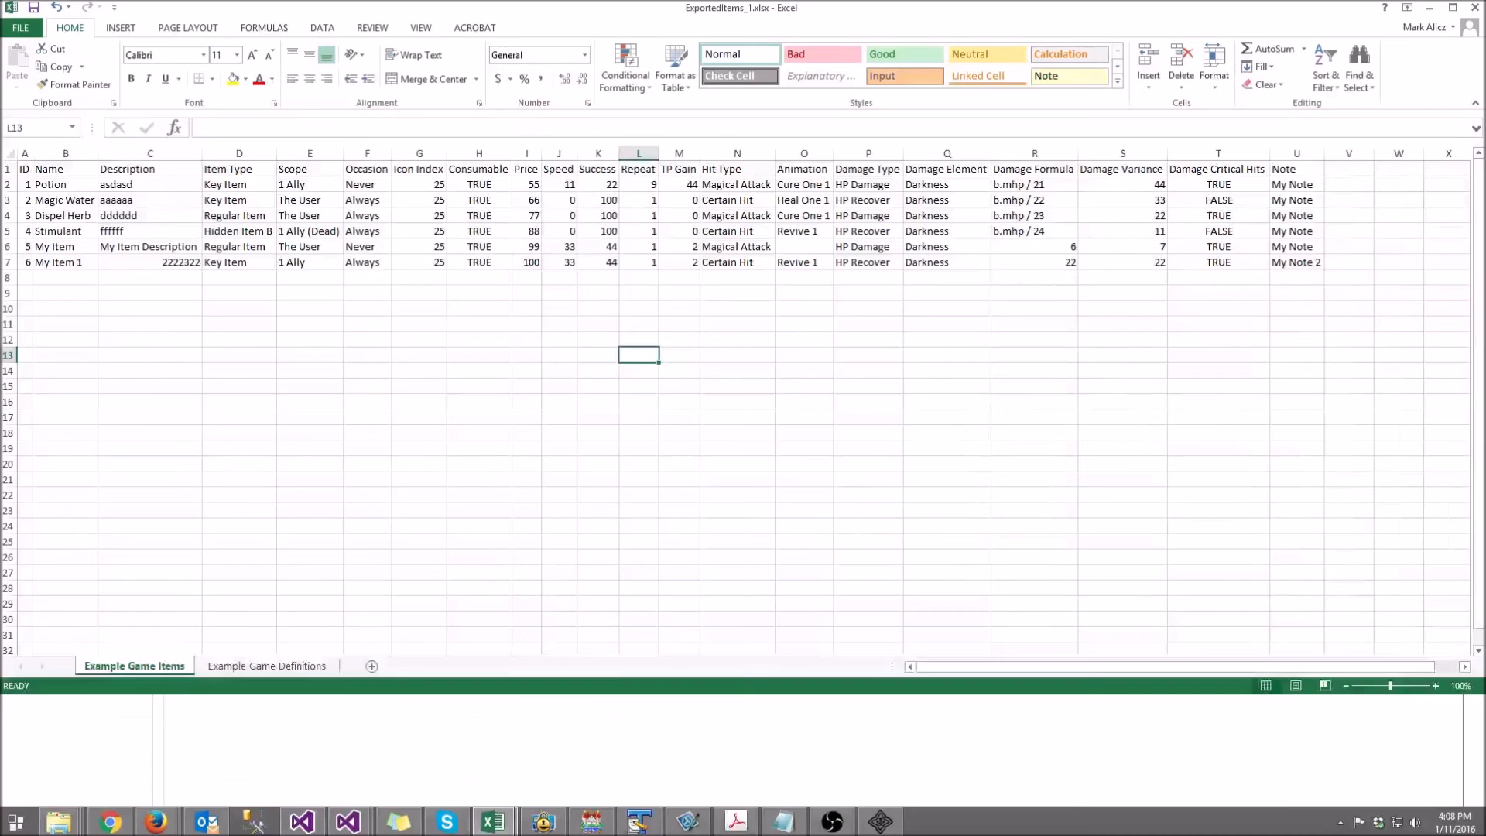
drag(59, 261, 1297, 262)
key(ctrl+c)
click(65, 278)
key(ctrl+v)
click(310, 340)
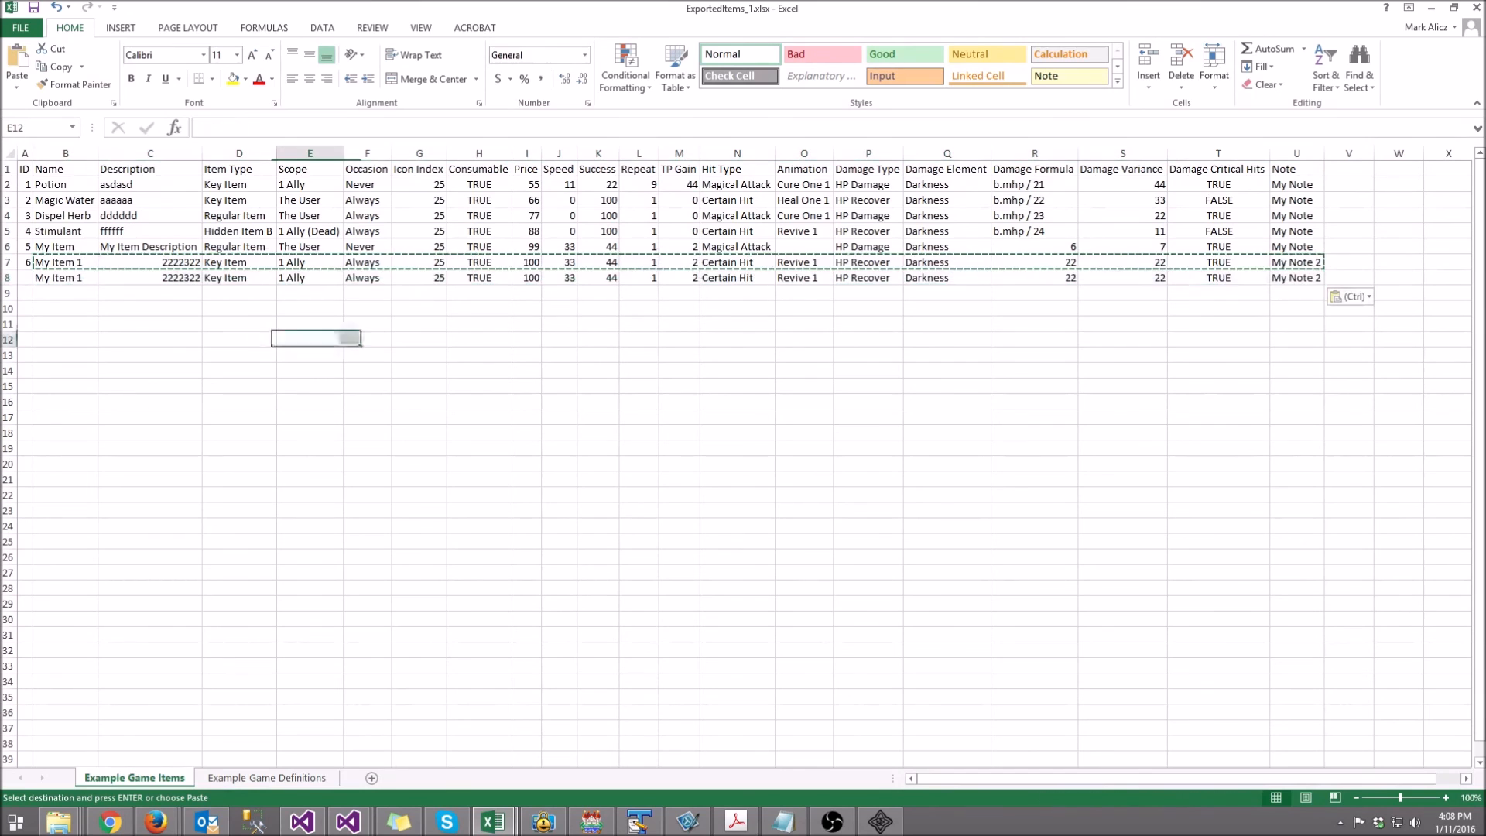
Step: In row 8, set the Description to New Item, the Name to My New Item, the Price to 200 and the Note to Blah
click(150, 278)
text(New Item)
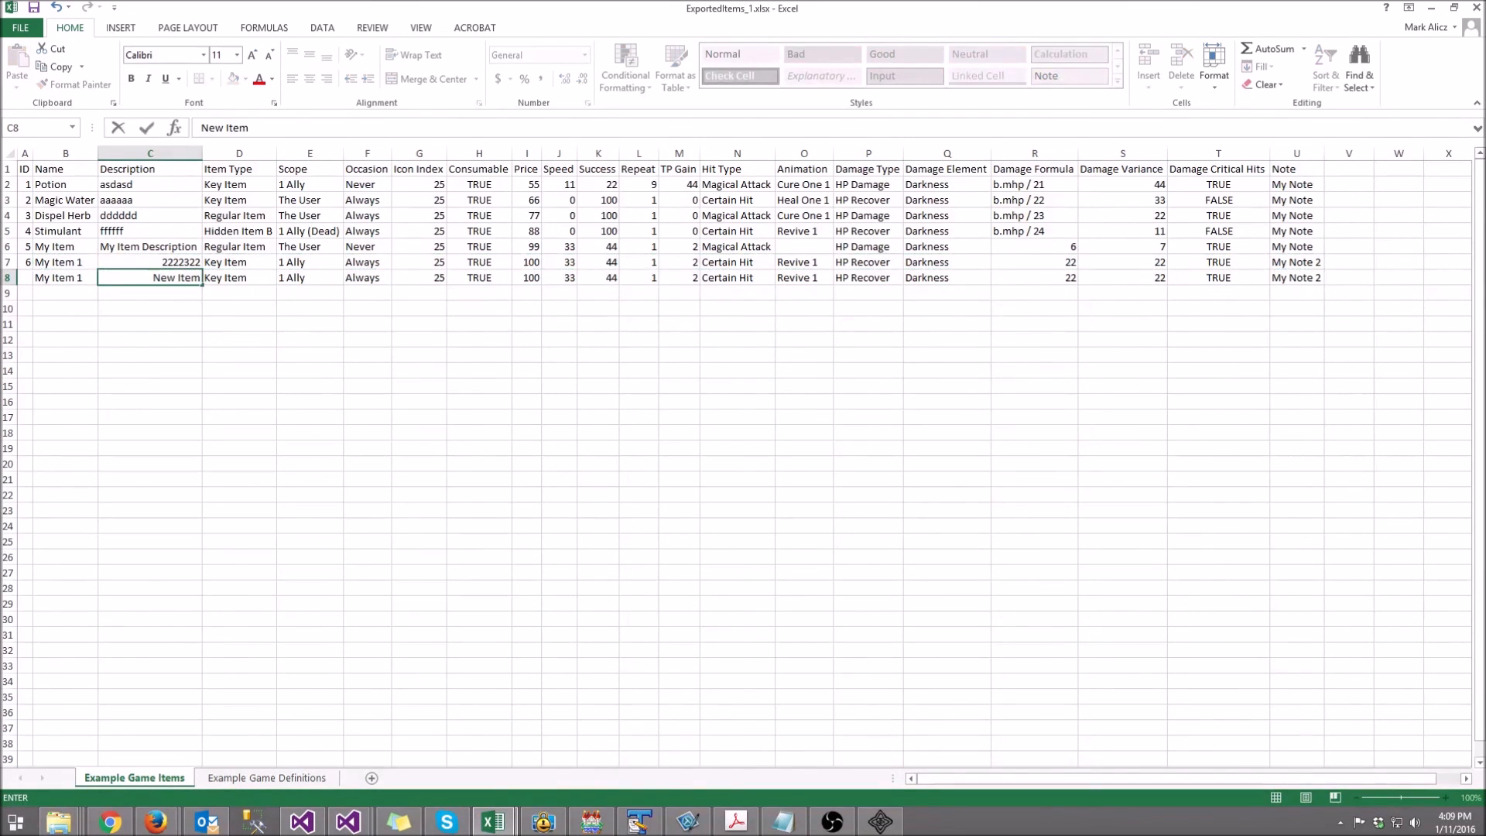
click(65, 278)
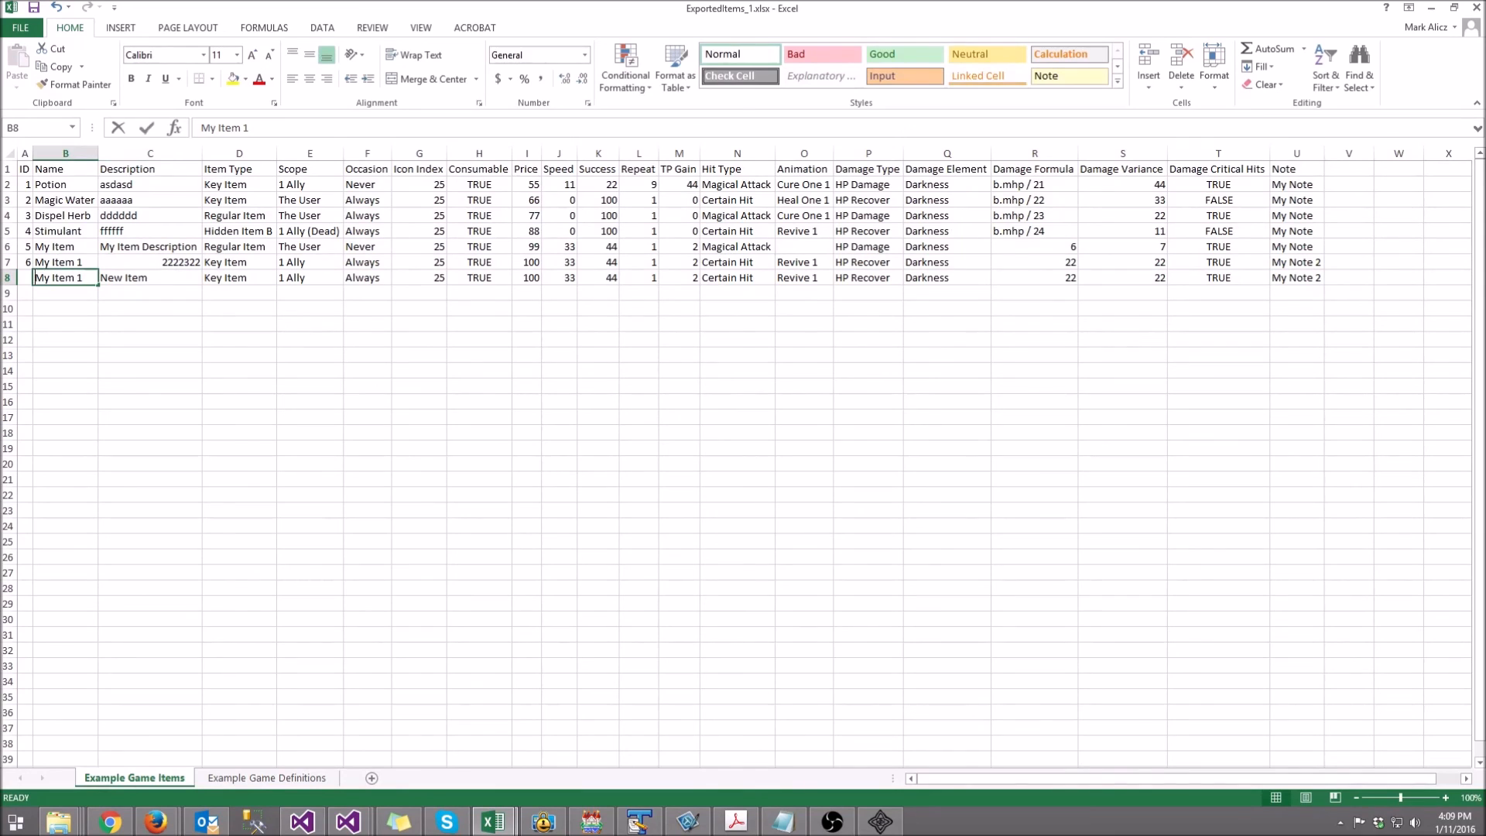
text(My New Item)
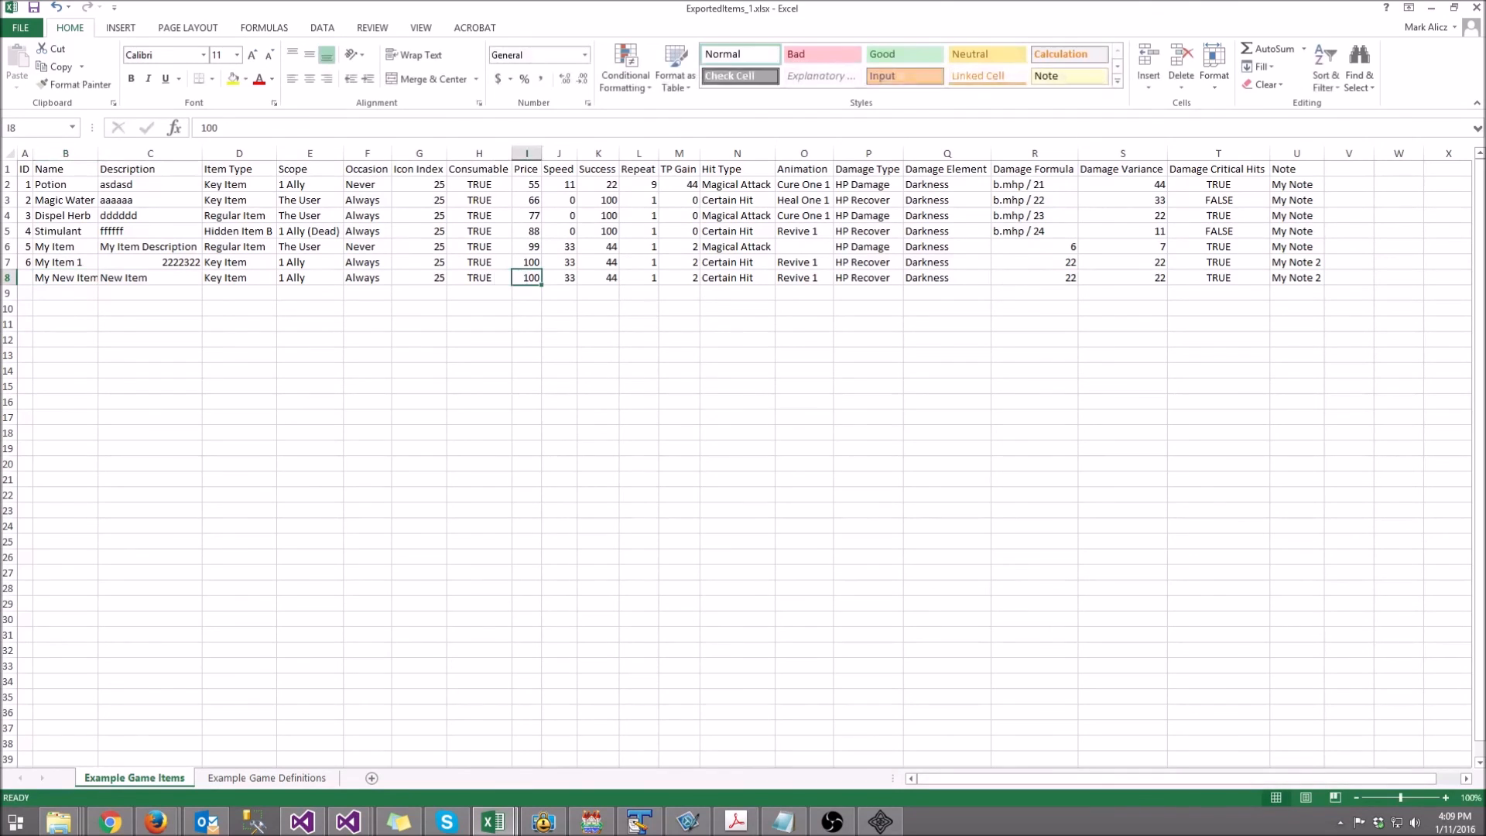
text(200)
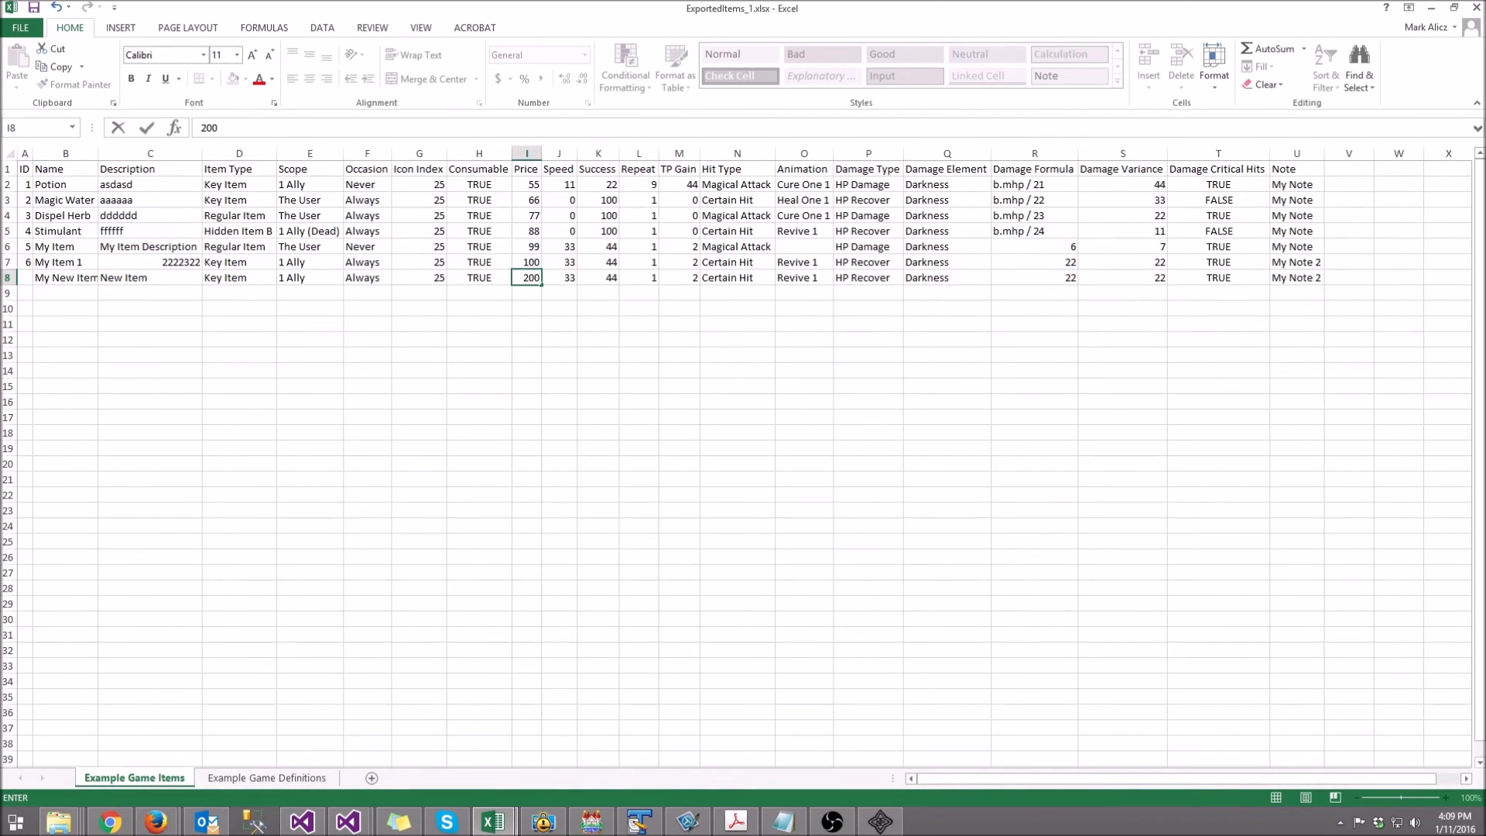
key(ctrl+Right)
text(Blah)
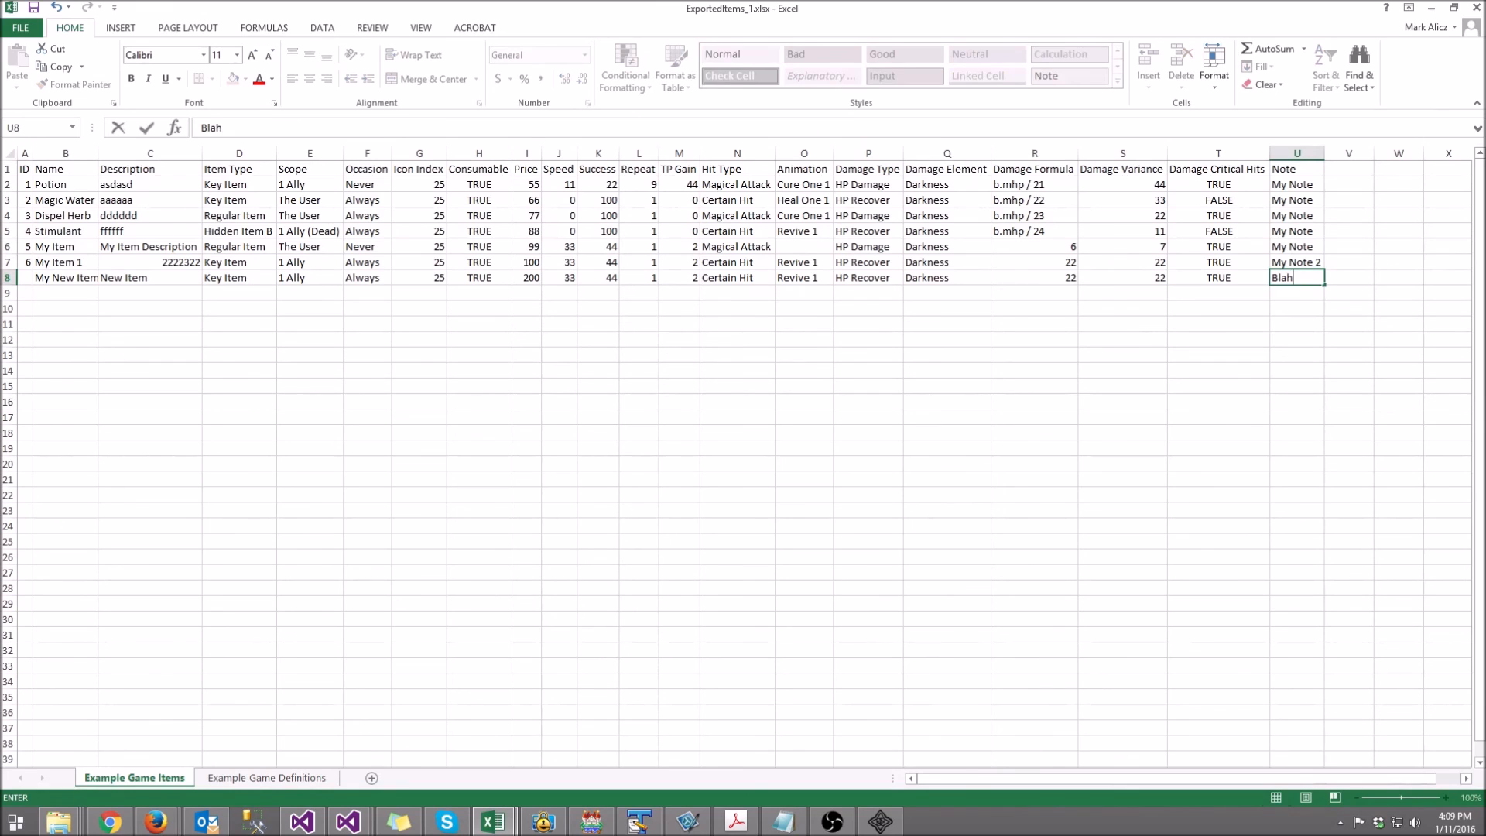
click(1035, 324)
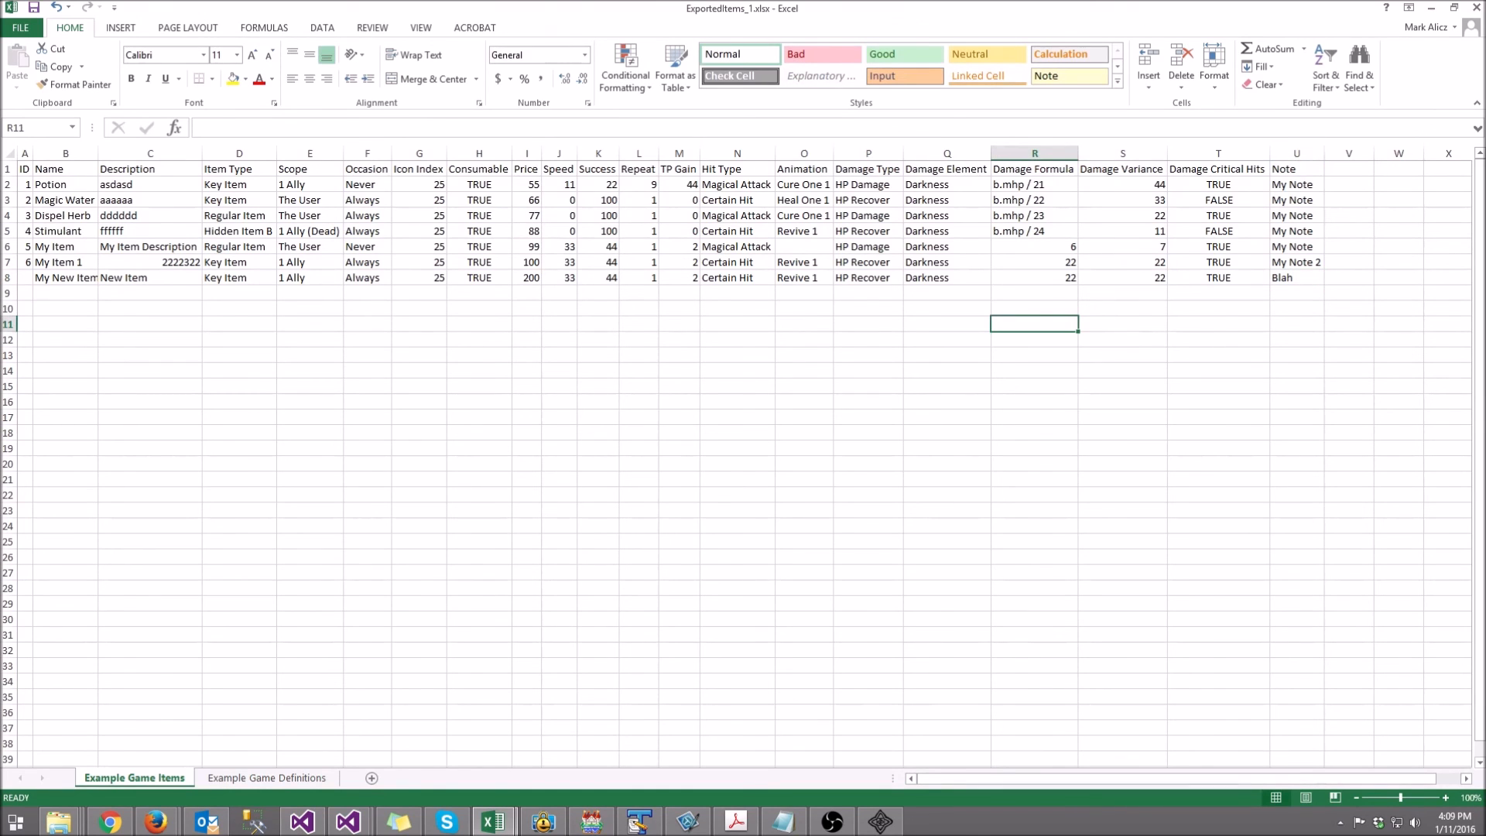
Step: Widen the ID column slightly, and open the Example Game Definitions sheet to check the allowed Item Type and Scope values
click(25, 277)
drag(33, 153, 42, 154)
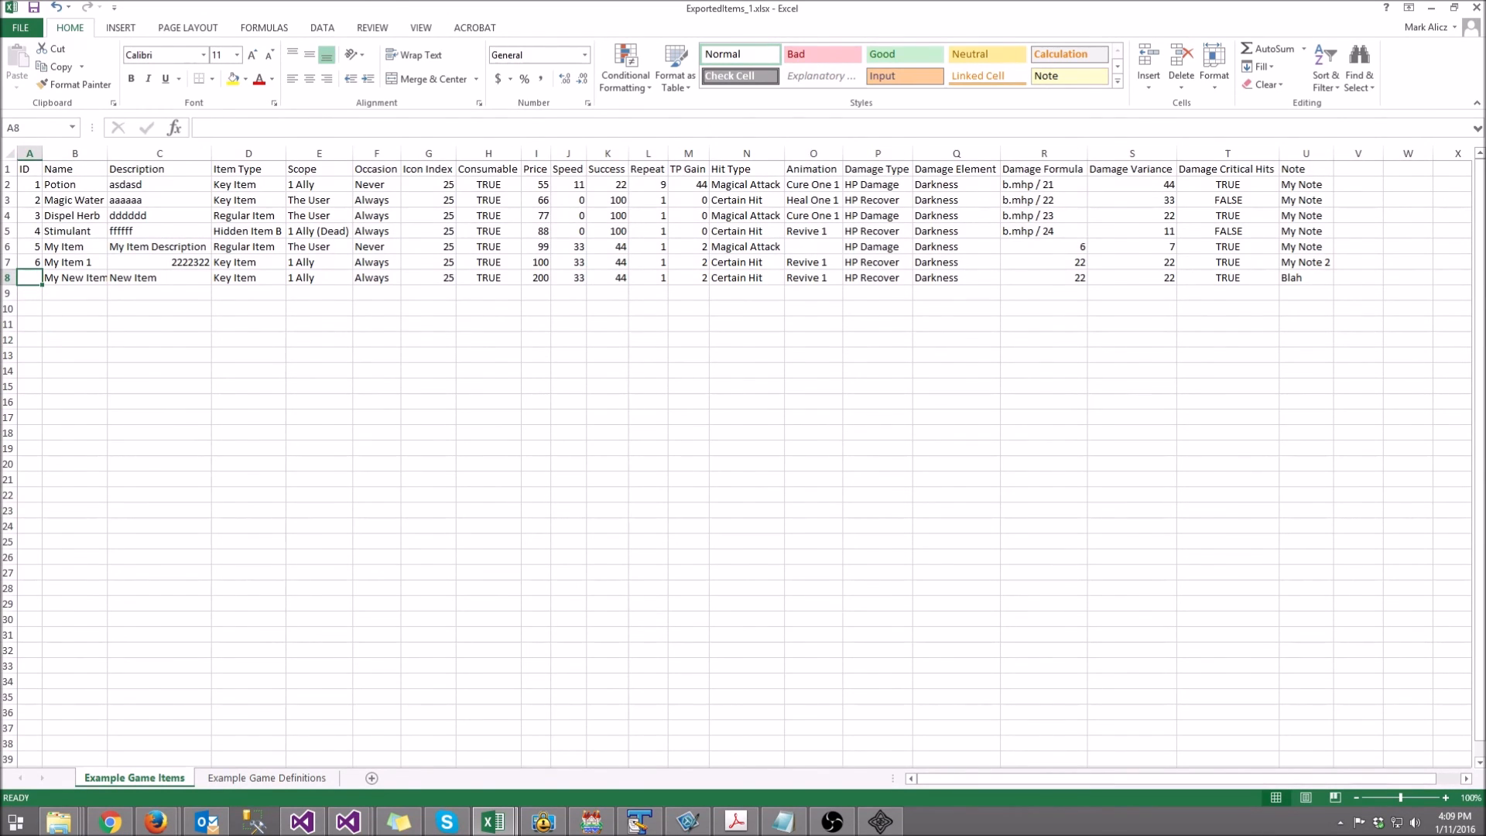
click(251, 278)
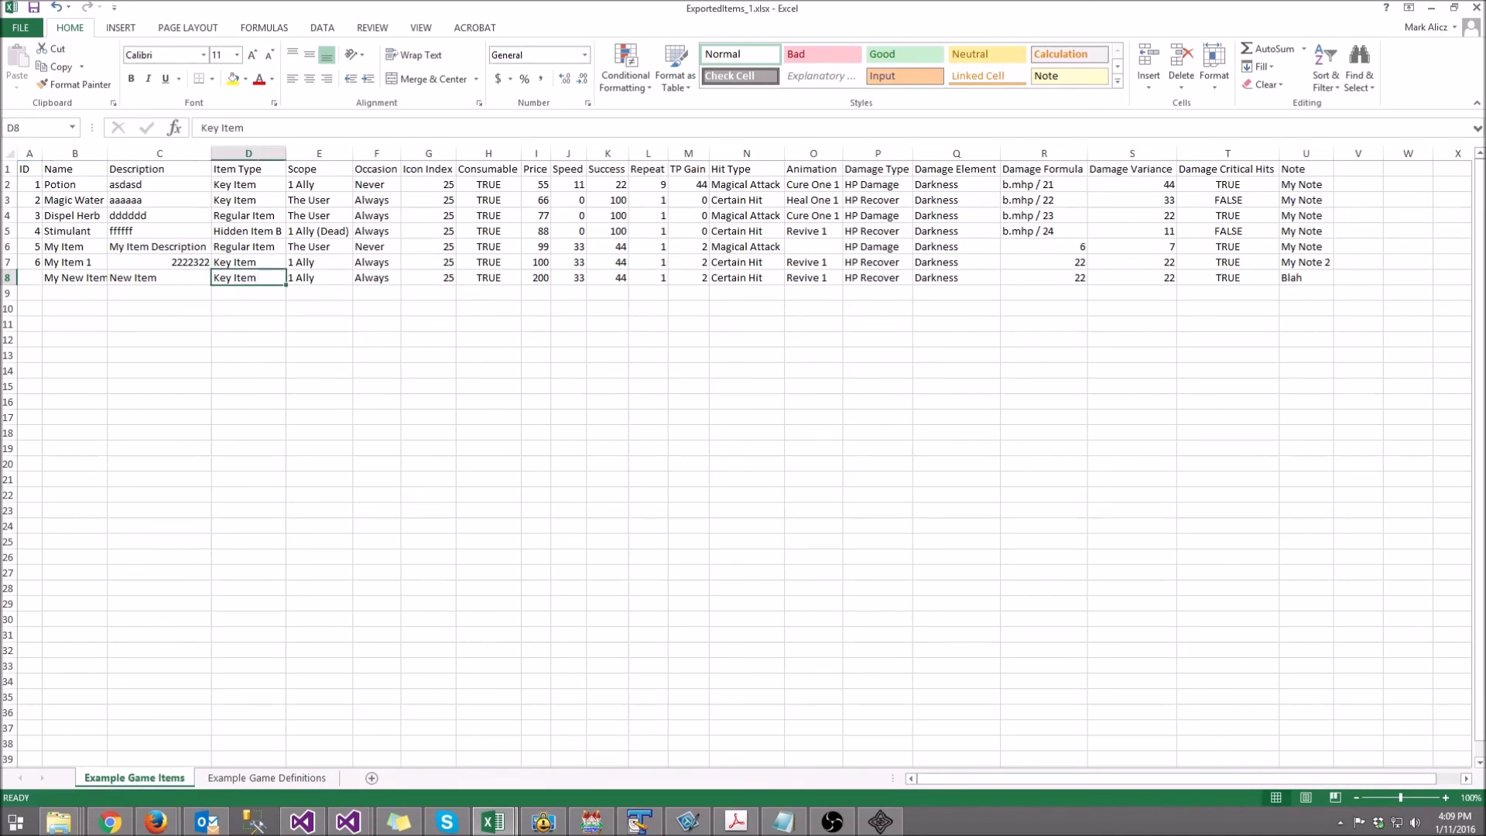
click(319, 278)
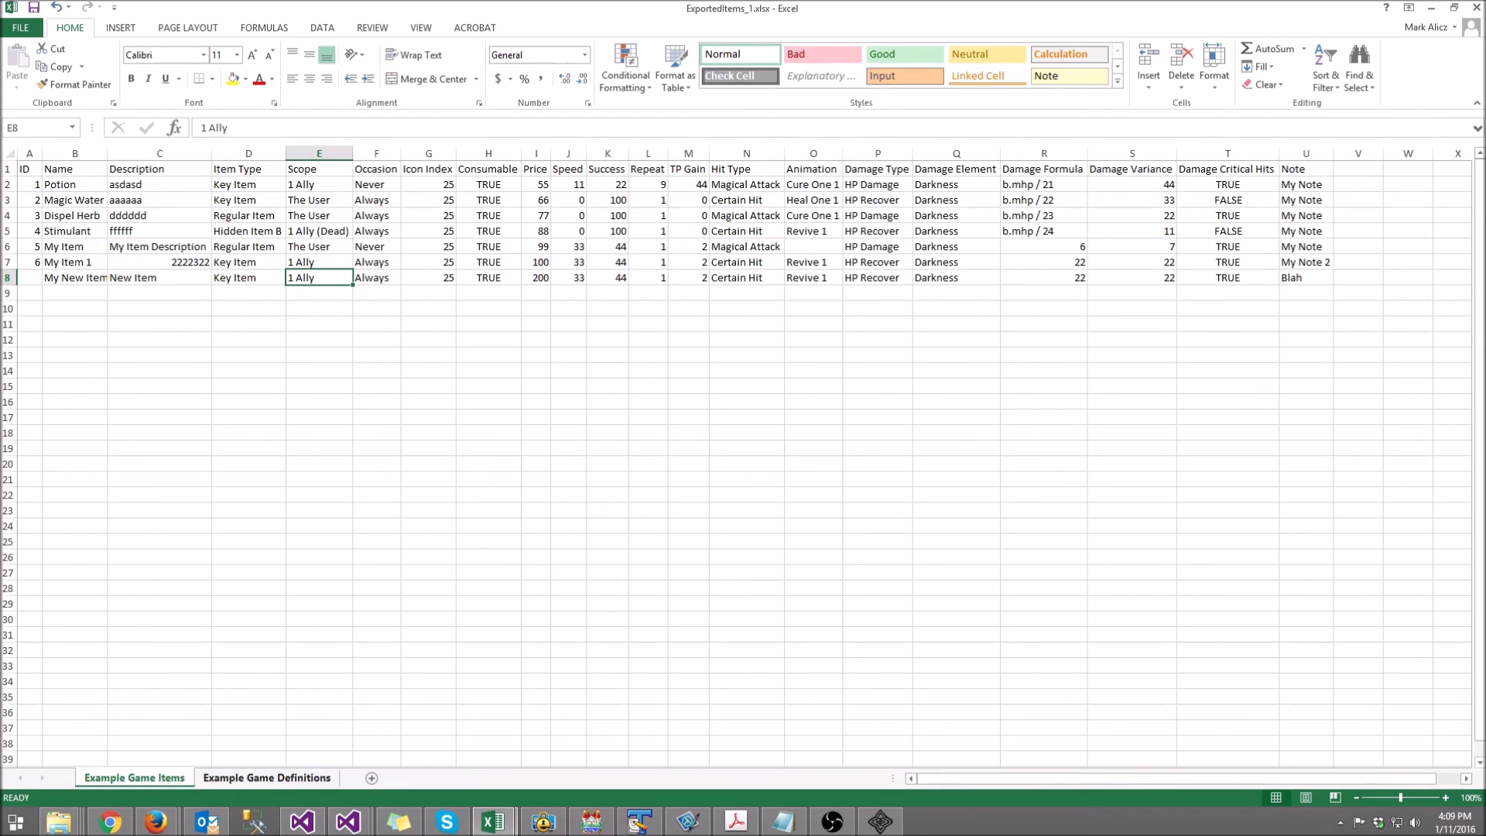
click(267, 778)
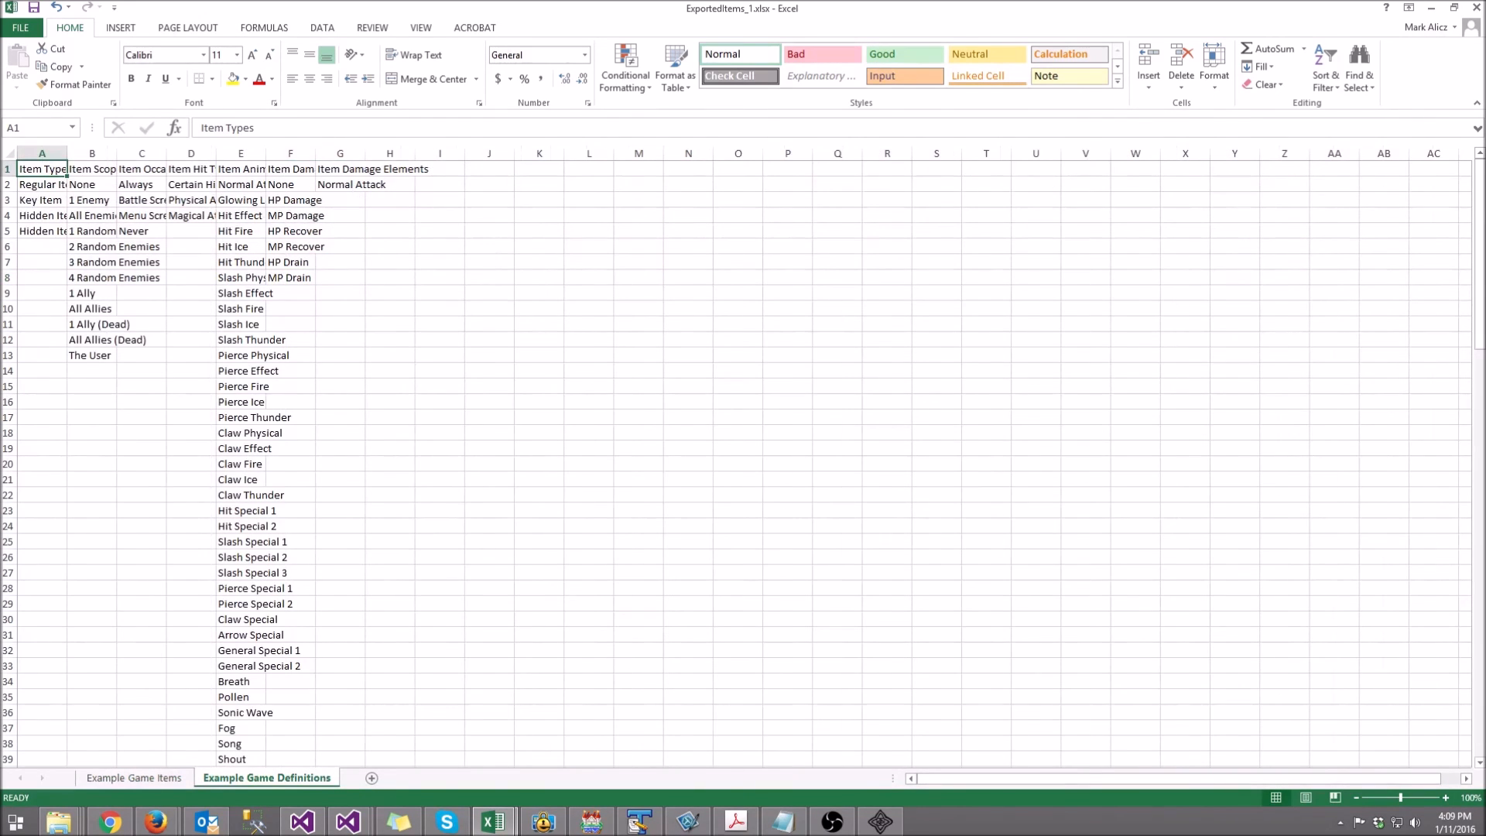
Step: Auto-fit all columns of the Example Game Definitions sheet and review the Item Scopes list
click(10, 152)
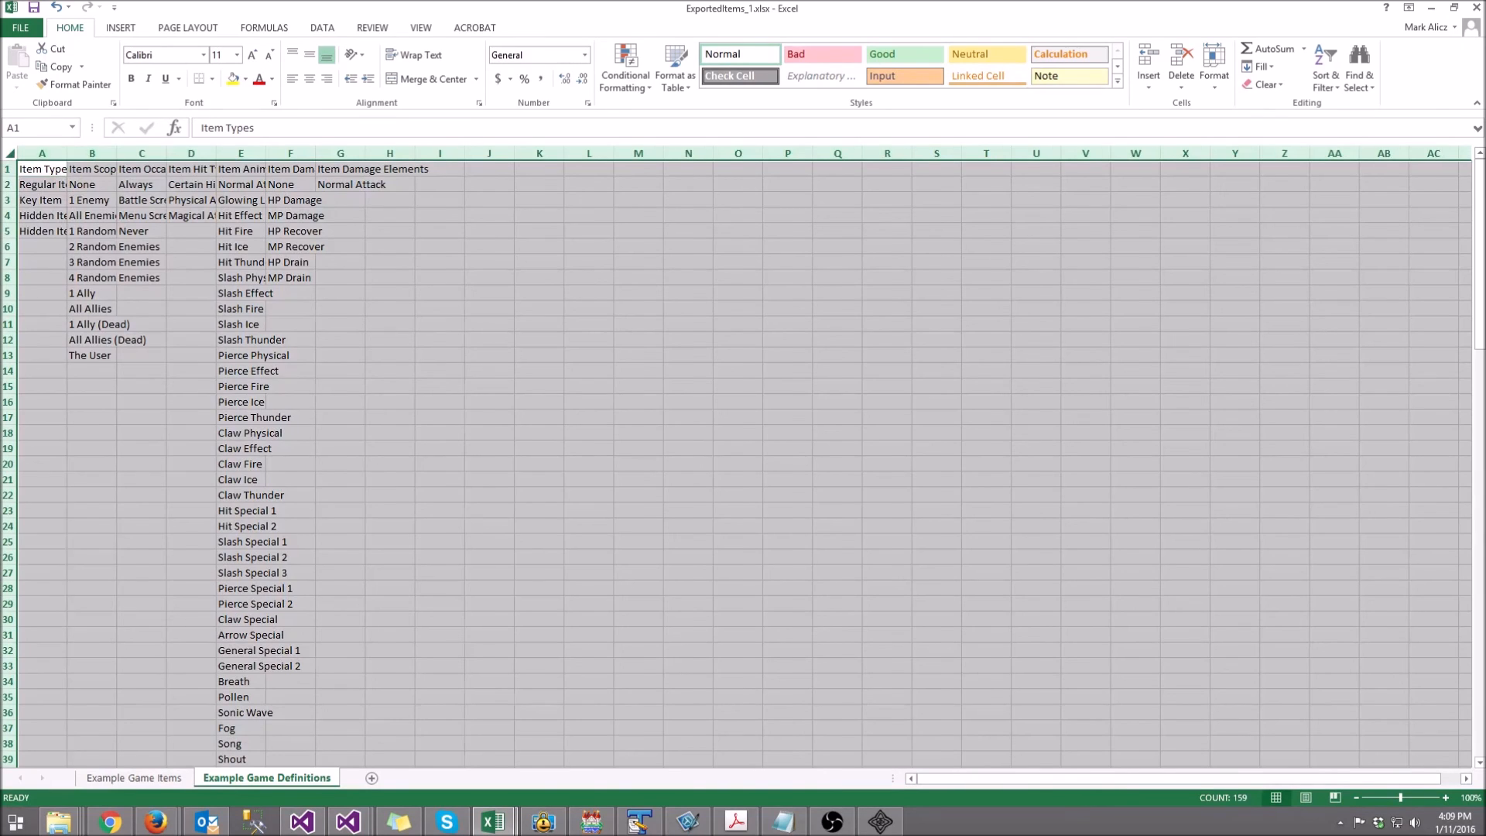
double_click(67, 153)
click(595, 325)
drag(142, 199, 142, 355)
click(142, 355)
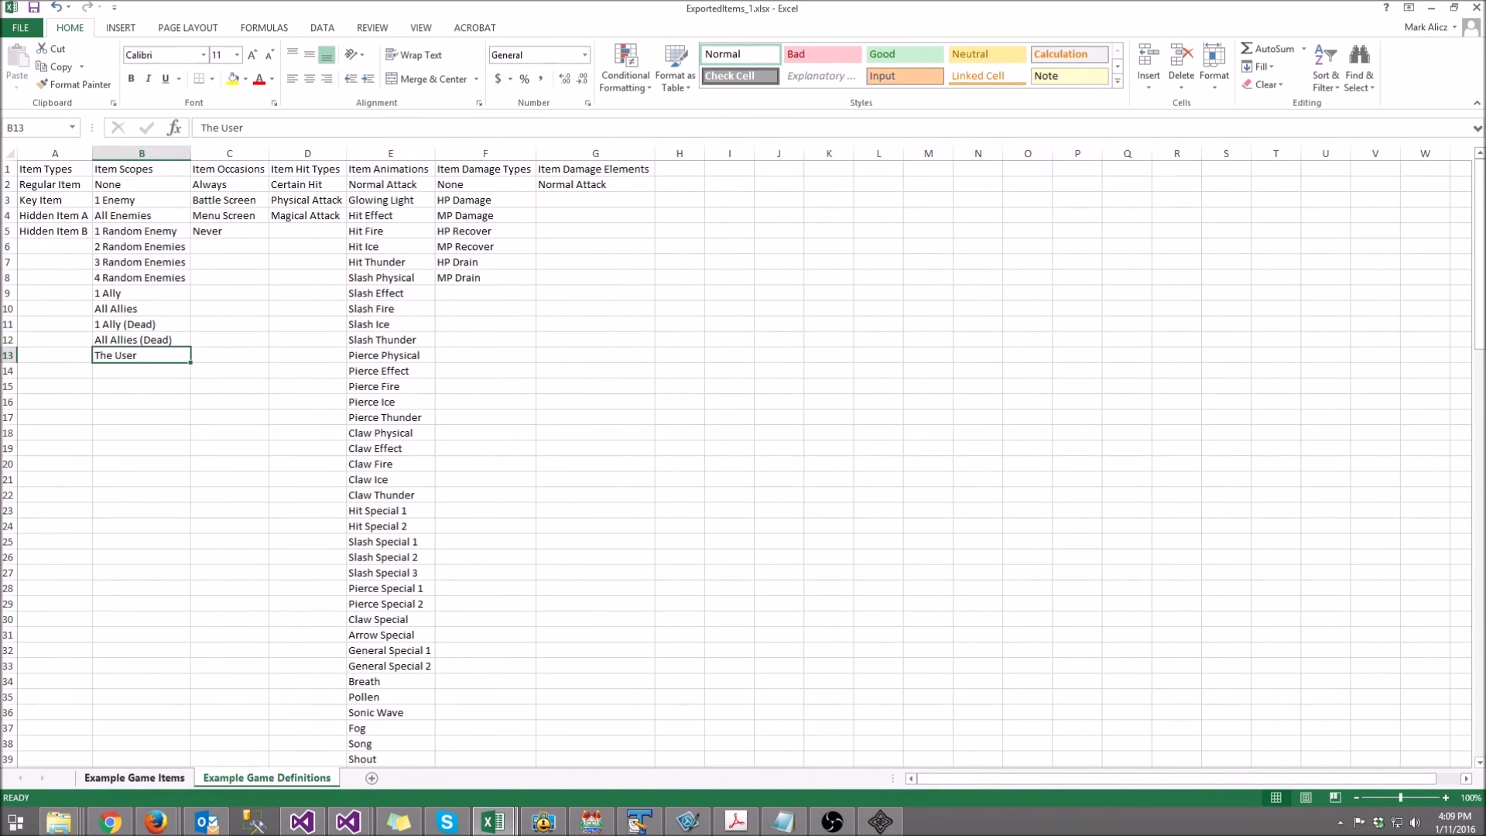
Step: Compare the Scope column of the Example Game Items sheet with the allowed scopes, animations and damage types on the Example Game Definitions sheet
click(135, 778)
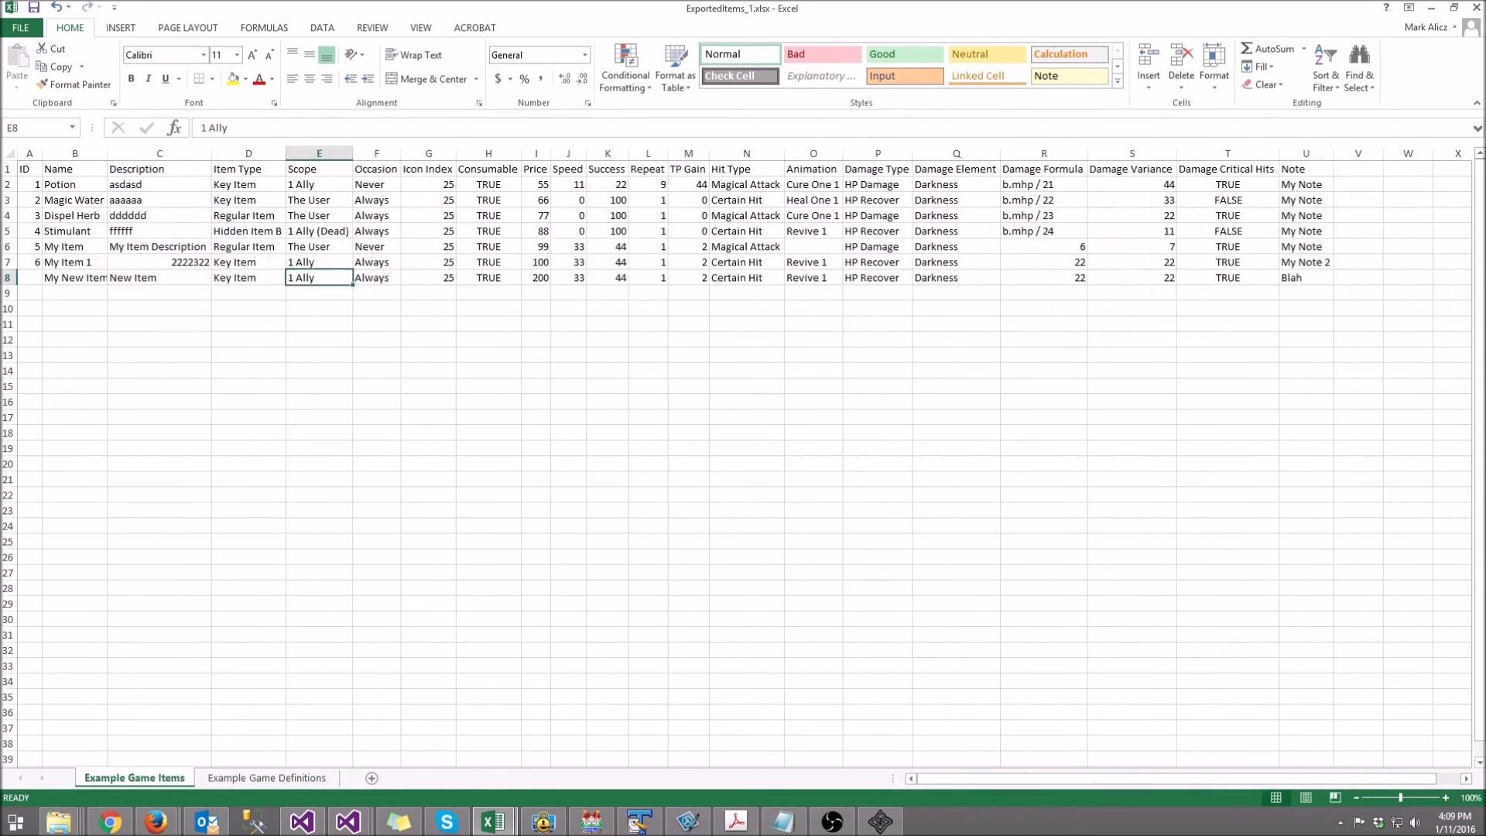
click(319, 309)
click(319, 185)
click(319, 293)
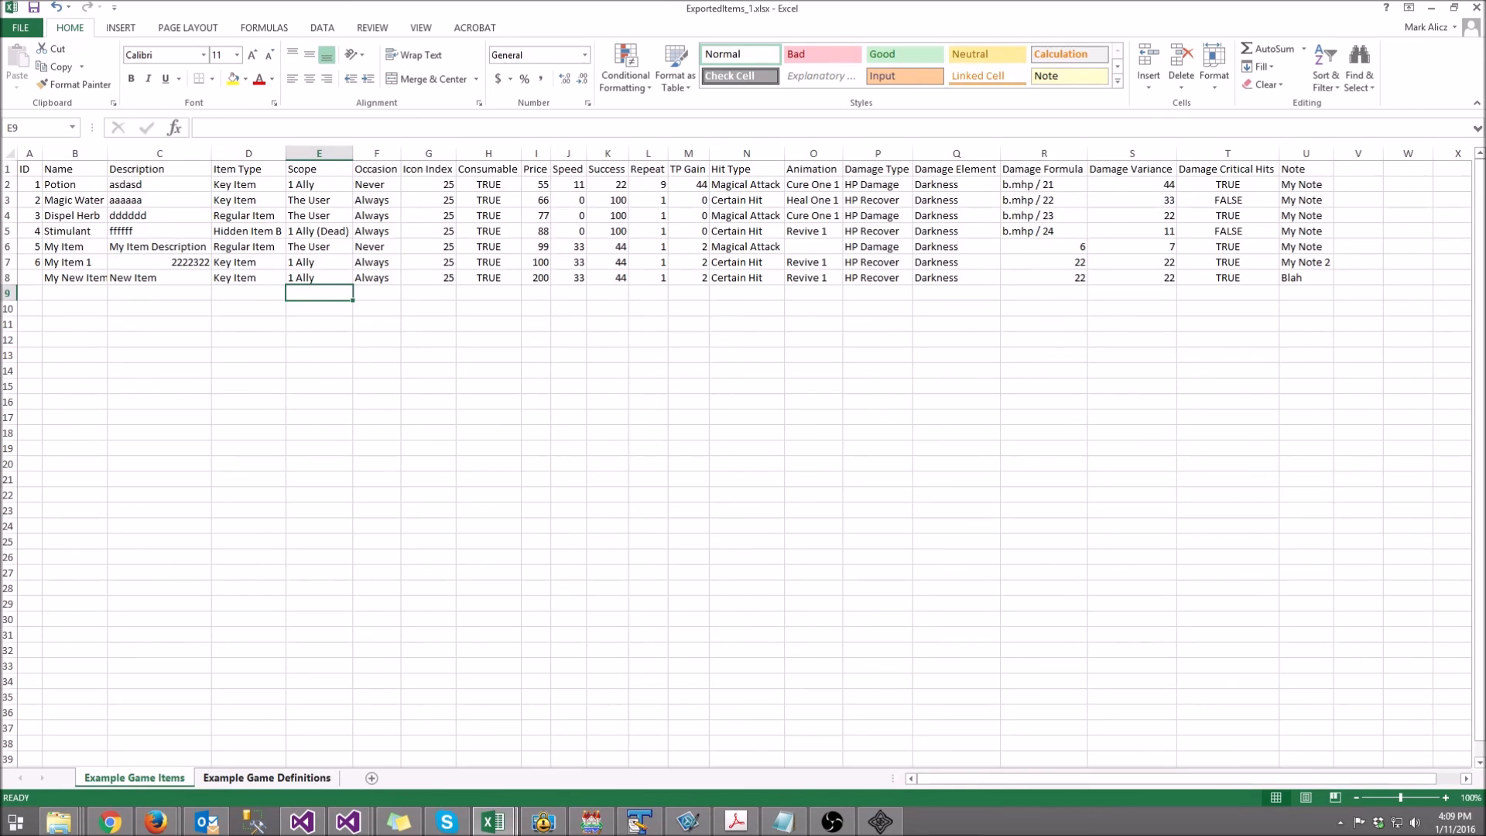
click(266, 779)
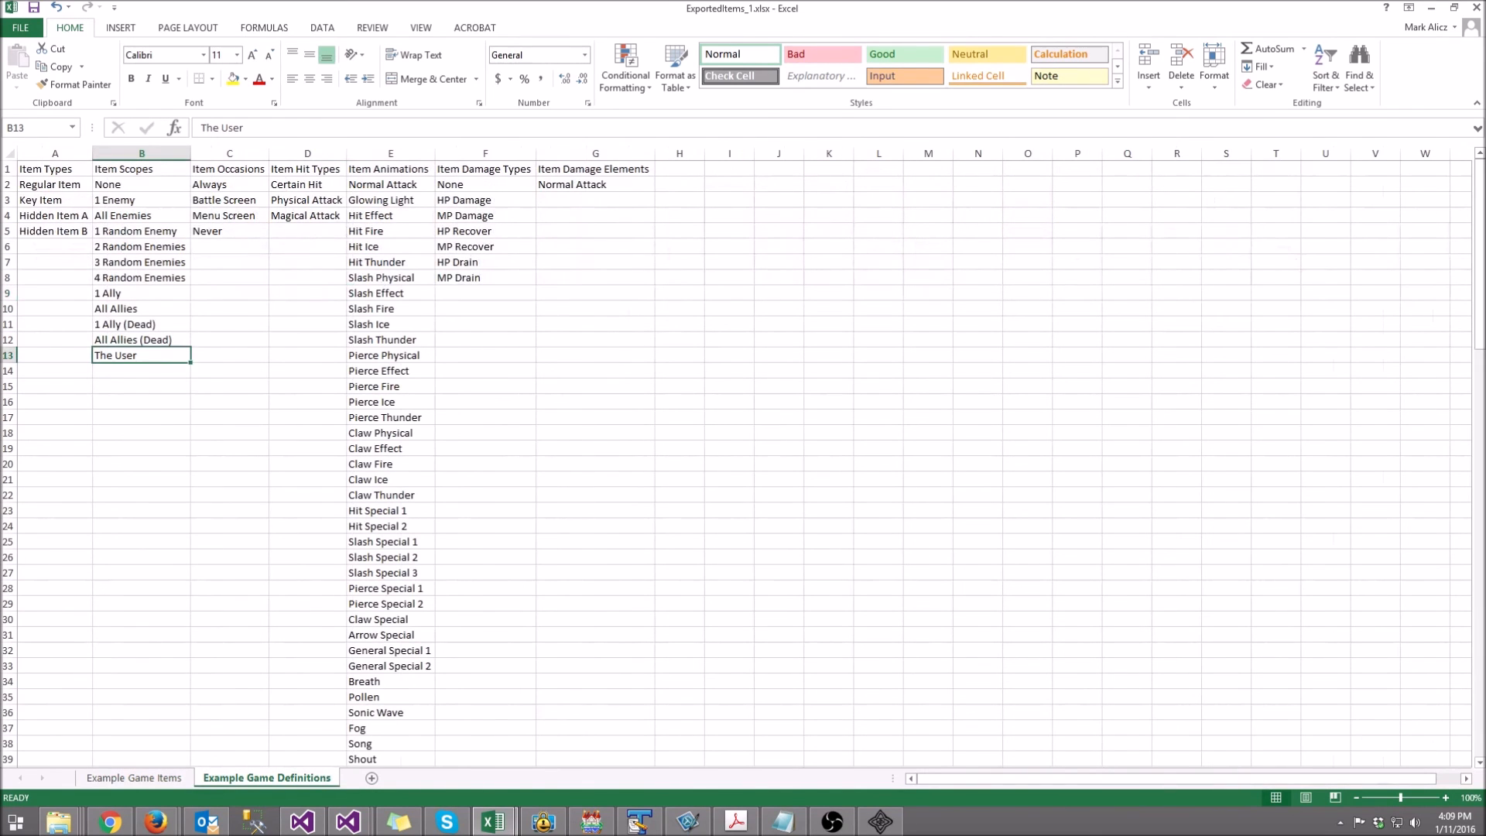
click(391, 185)
scroll(391, 185, down, 6)
scroll(391, 185, up, 6)
drag(588, 185, 54, 340)
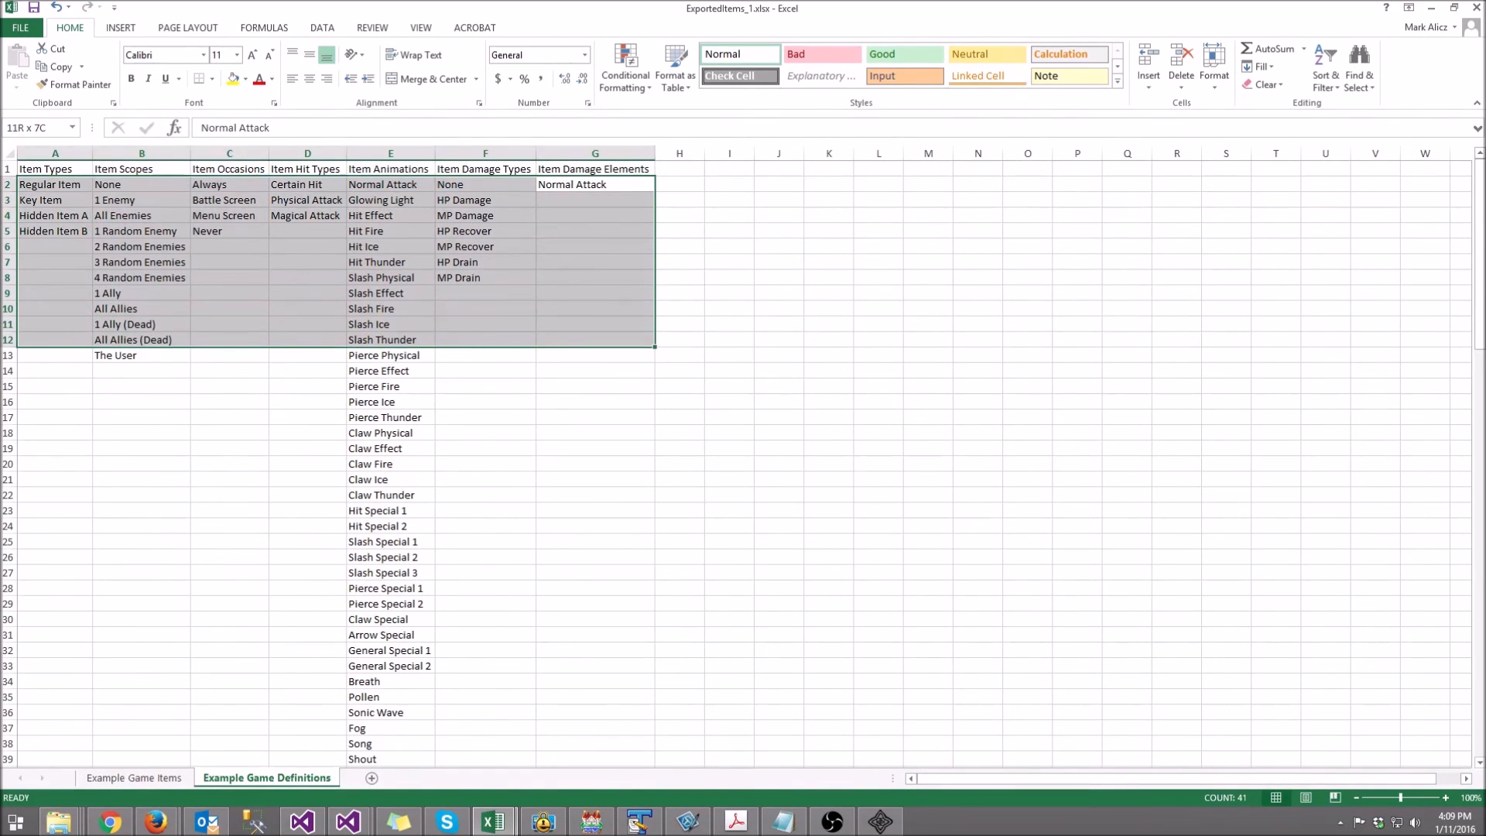
click(486, 309)
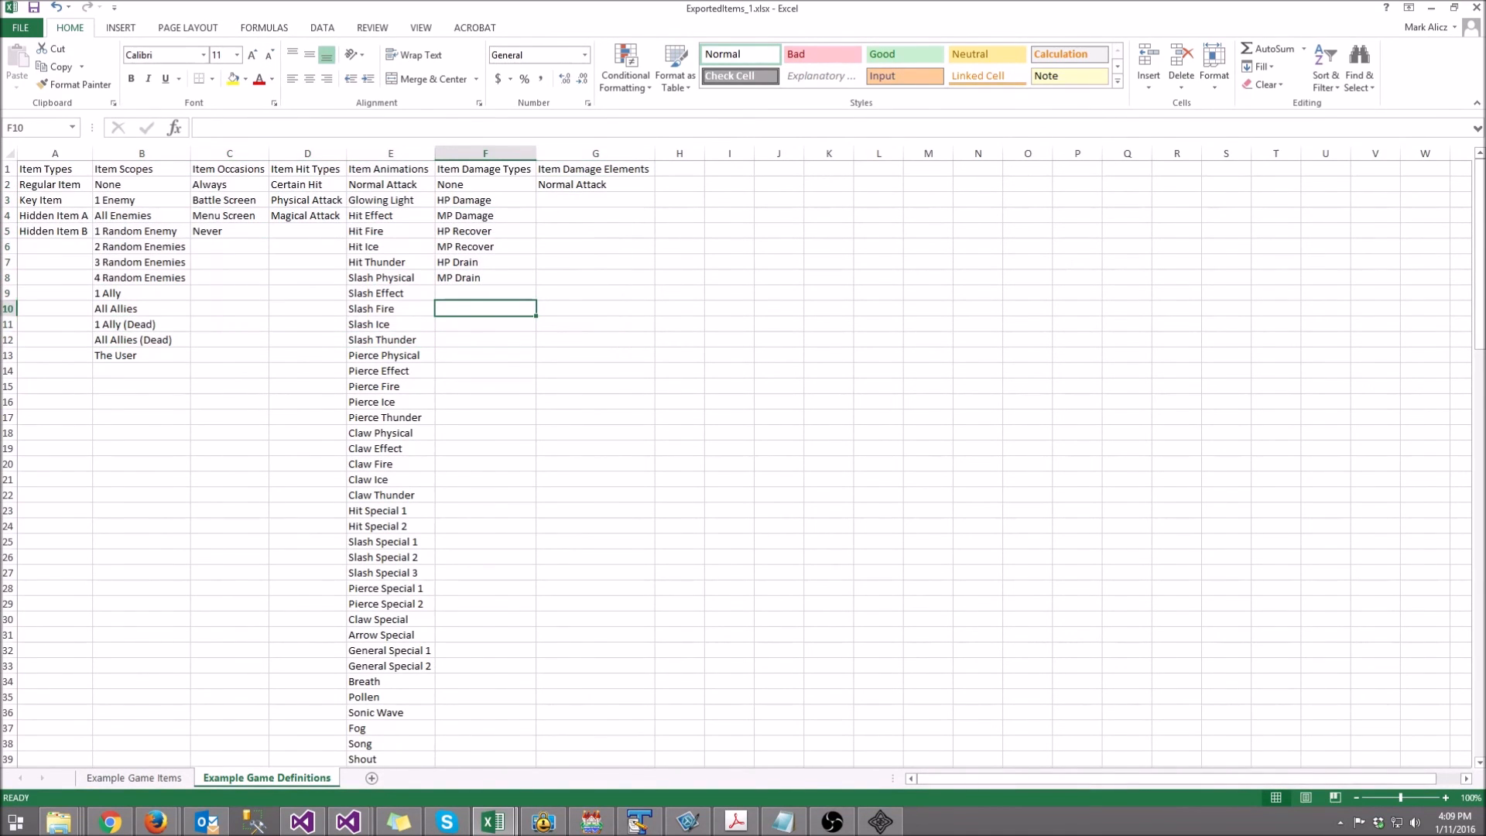
click(142, 232)
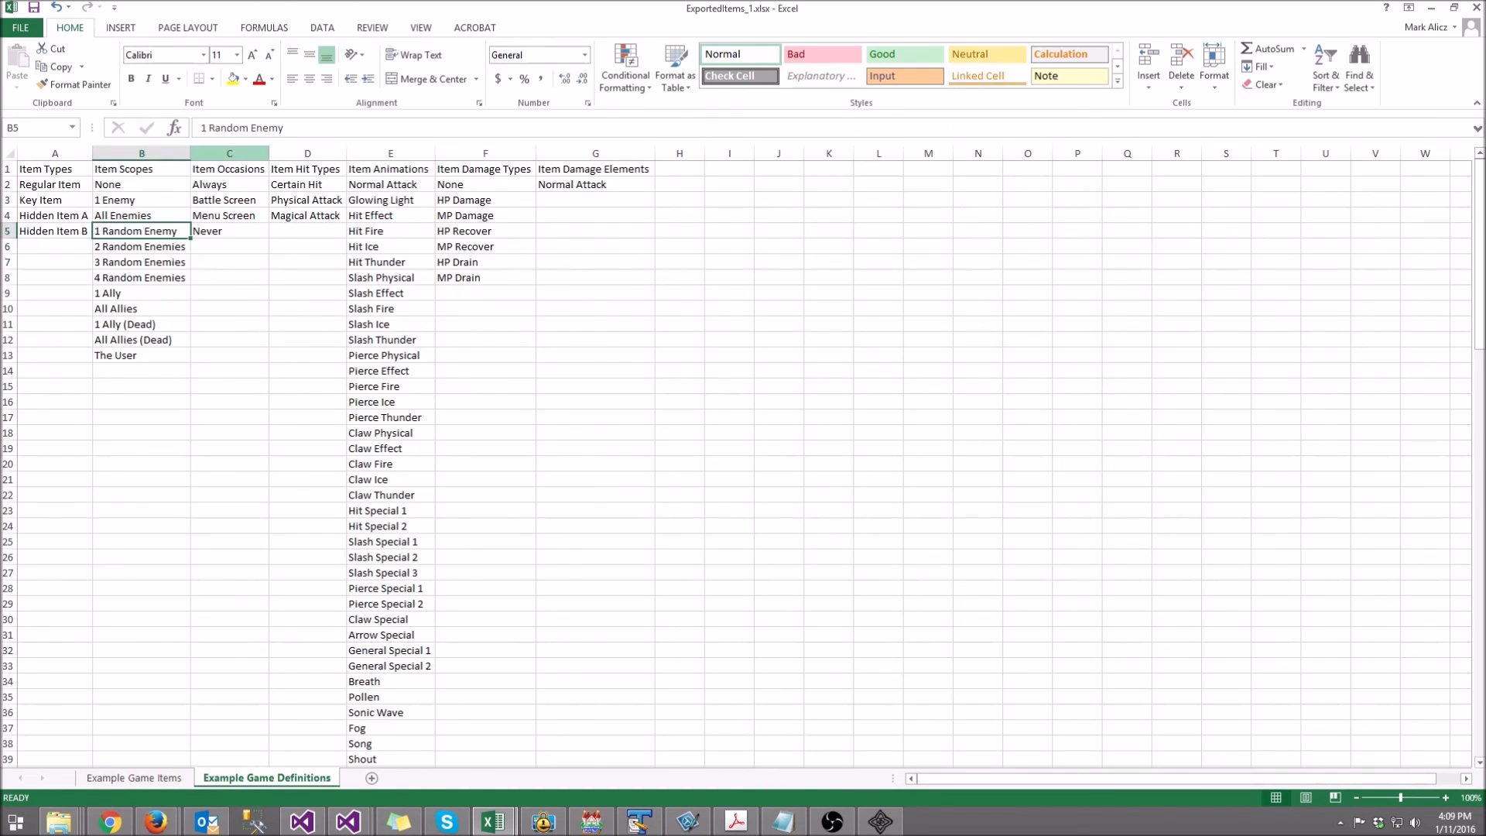
Step: On the Example Game Items sheet, copy the Hit Type Magical Attack from the My Item row into the My New Item row
click(134, 778)
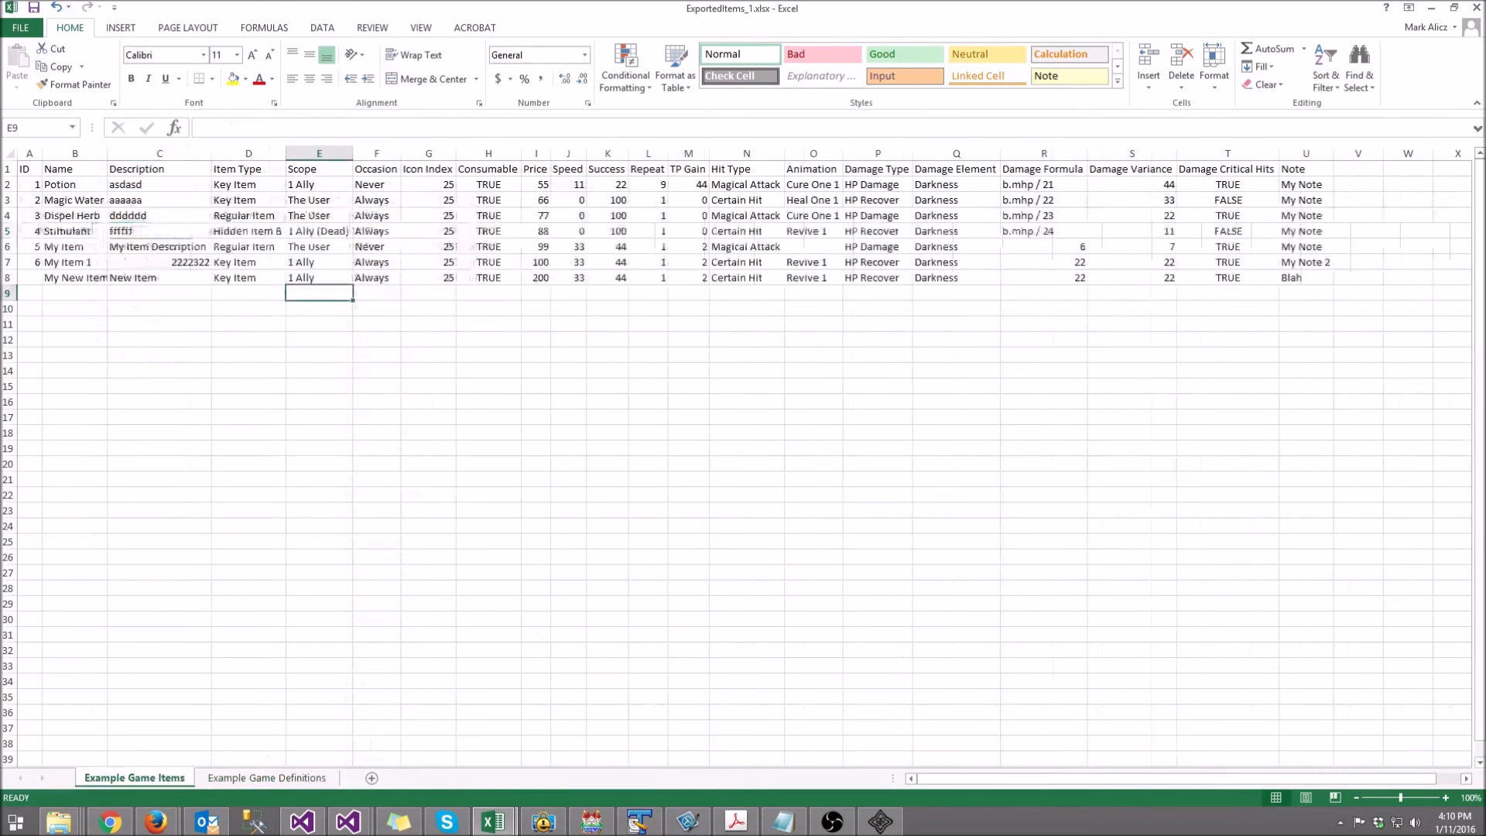
click(747, 247)
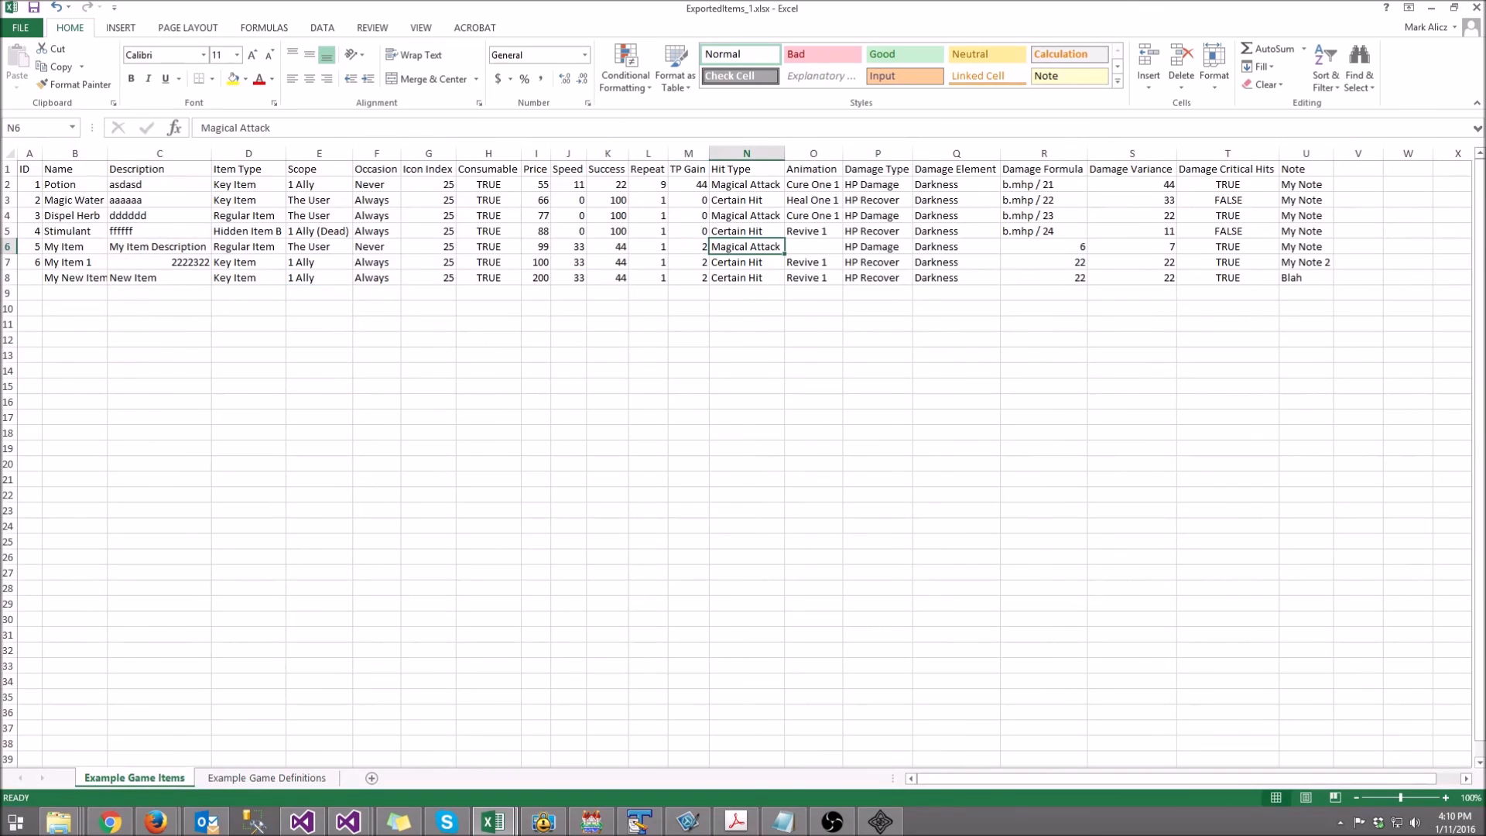
key(ctrl+c)
click(746, 278)
key(ctrl+v)
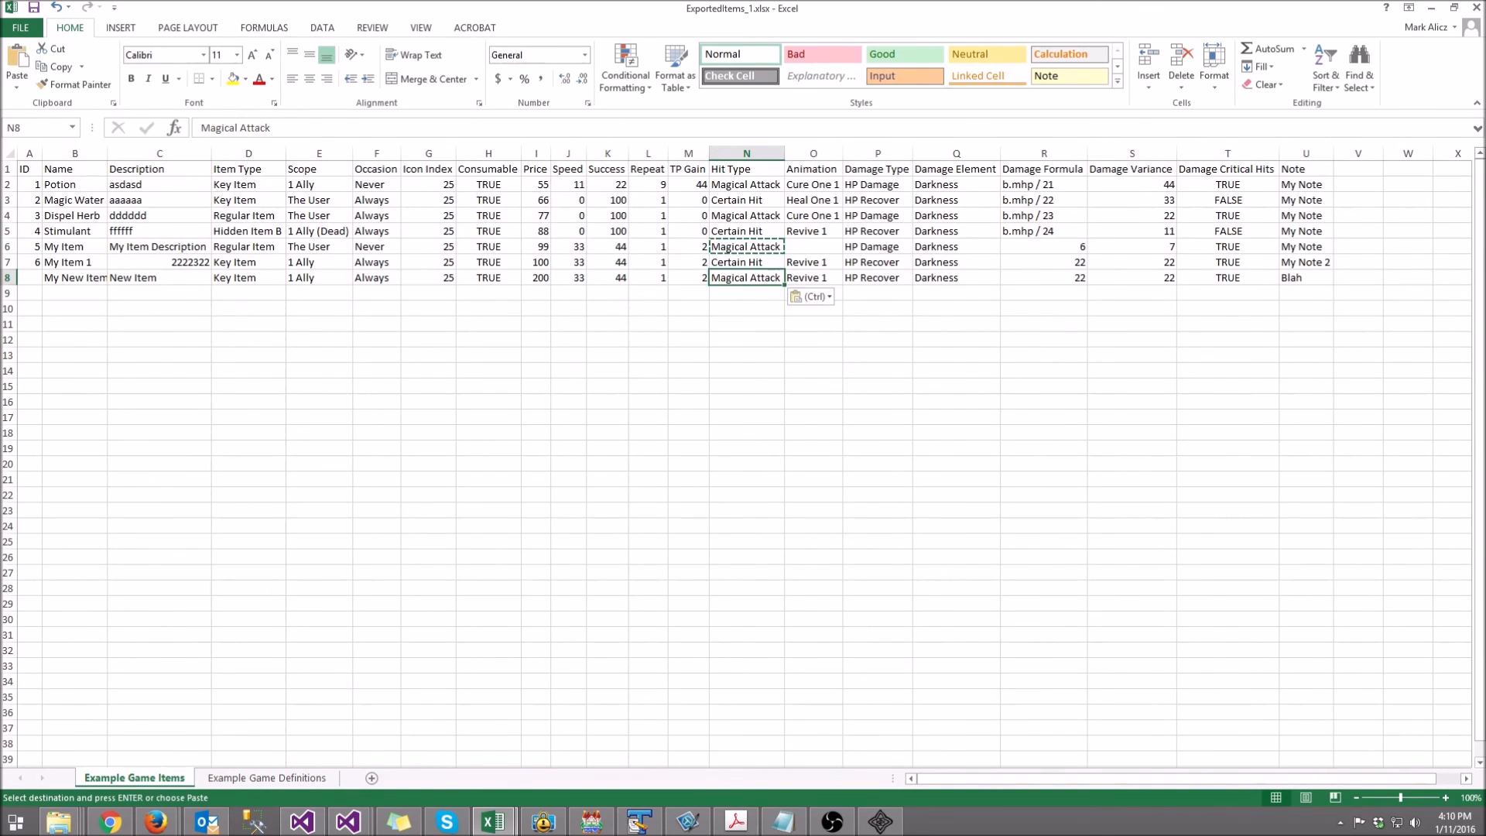
Step: Copy the Damage Type HP Damage from the My Item row into the My New Item row and clear the copy selection
click(878, 262)
click(878, 247)
key(ctrl+c)
click(878, 278)
key(ctrl+v)
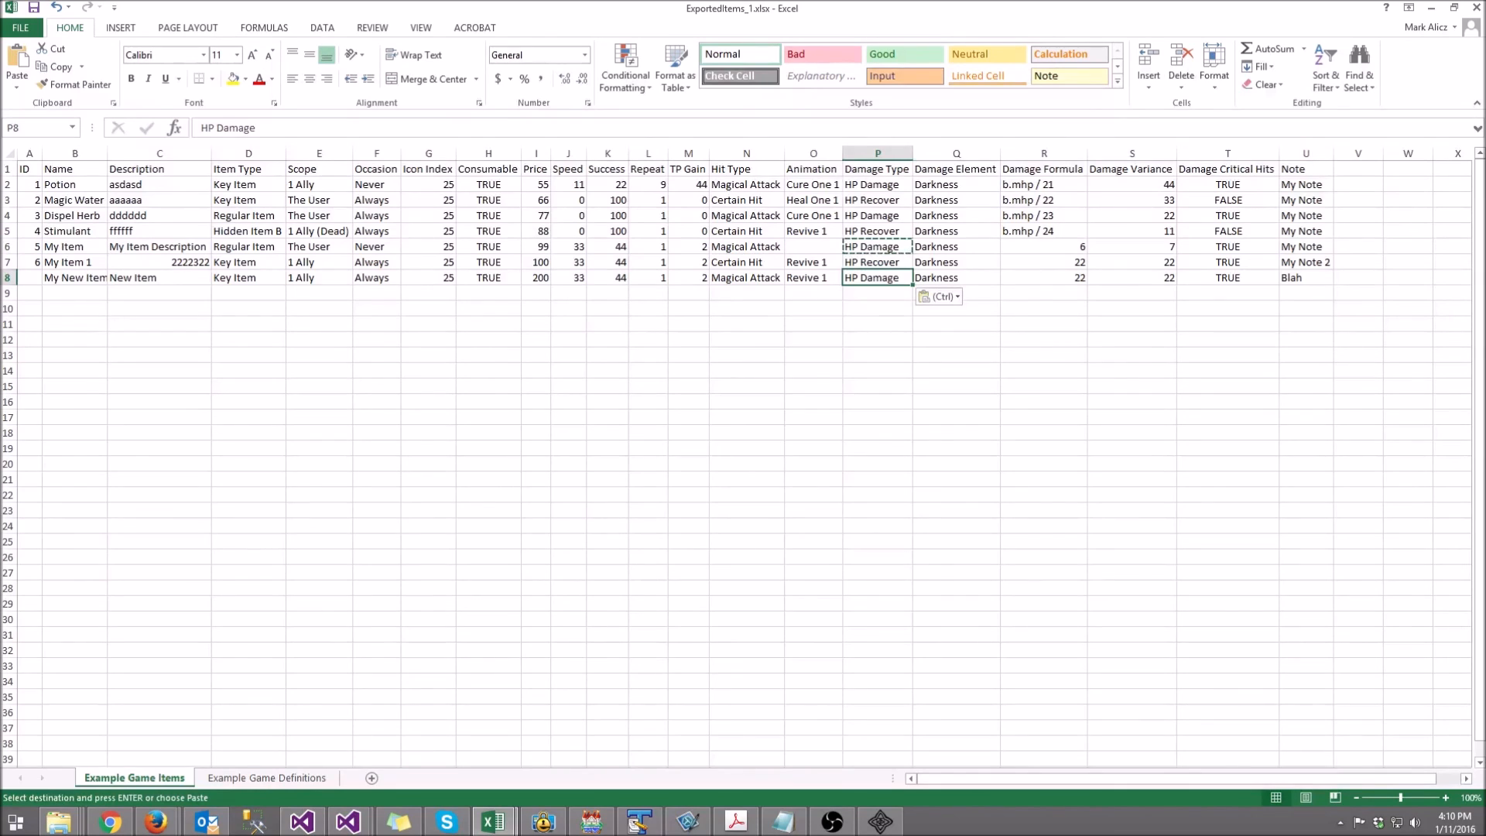
click(957, 278)
click(1044, 277)
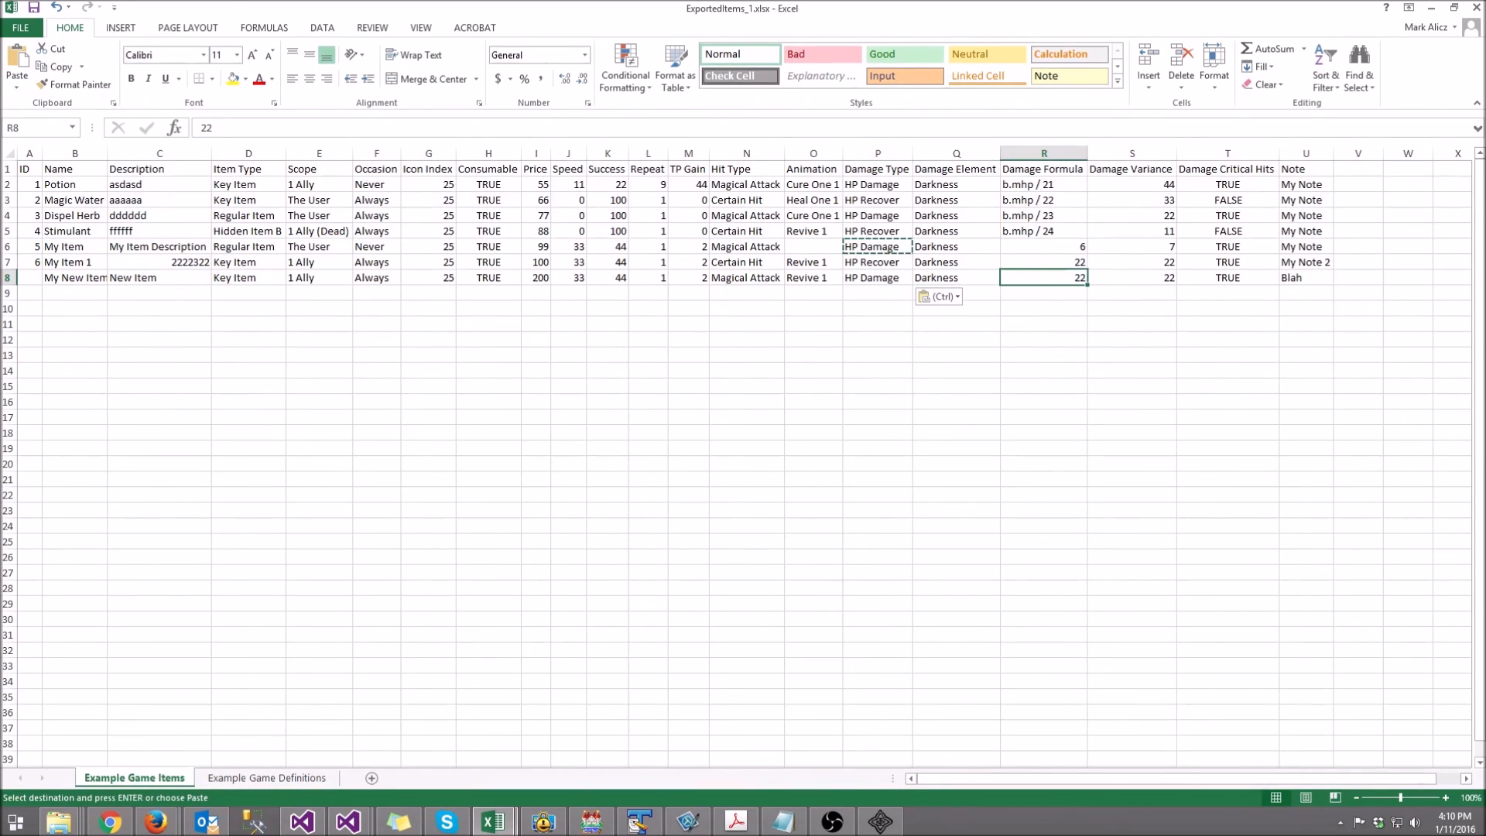
click(428, 247)
key(Escape)
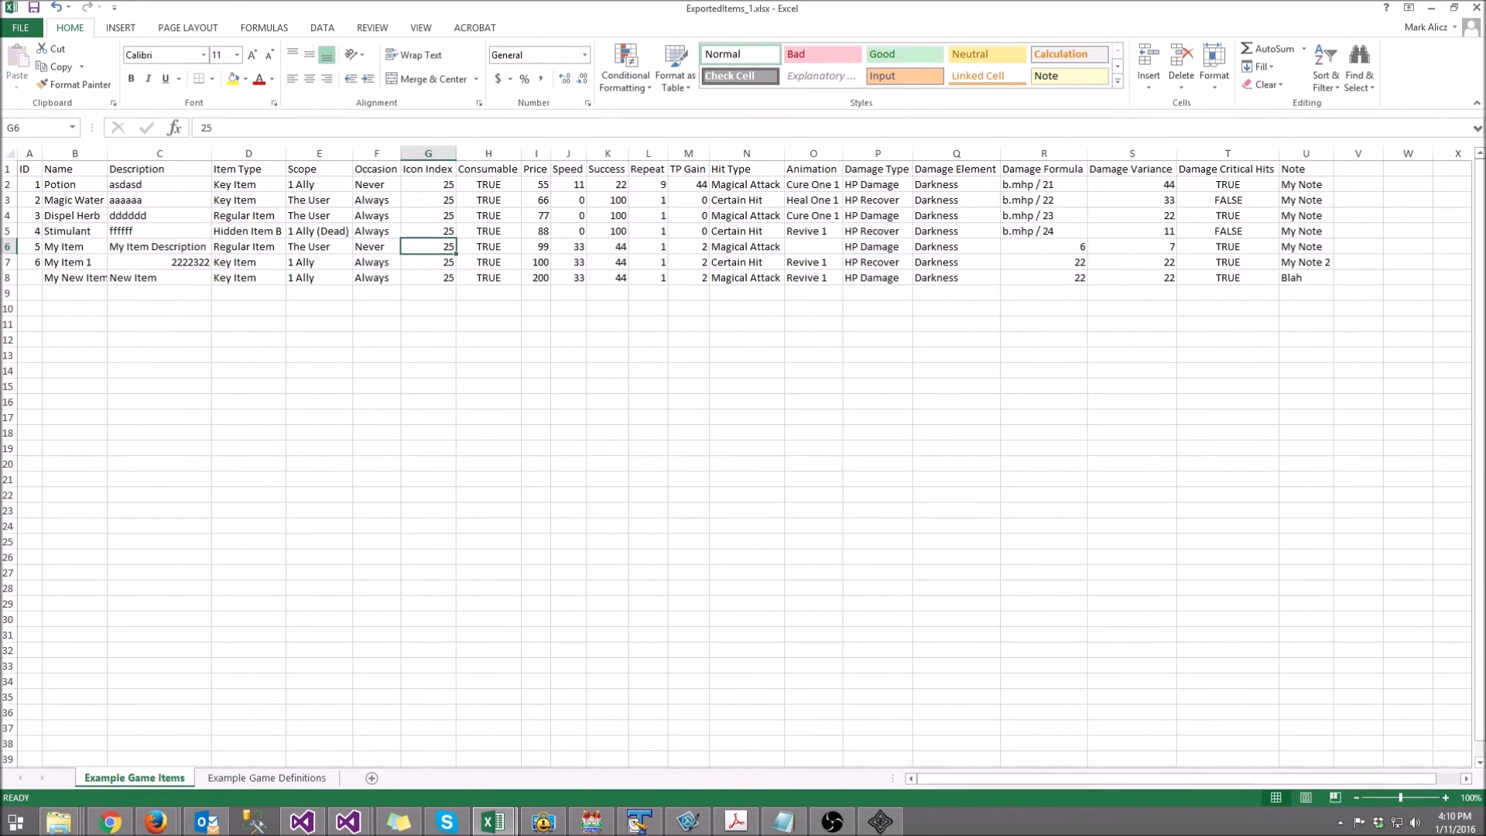
Step: Save and close the workbook, close the helper tool, and relaunch NebulaStudio.exe from the Alpha_0.1.6 folder
click(1476, 7)
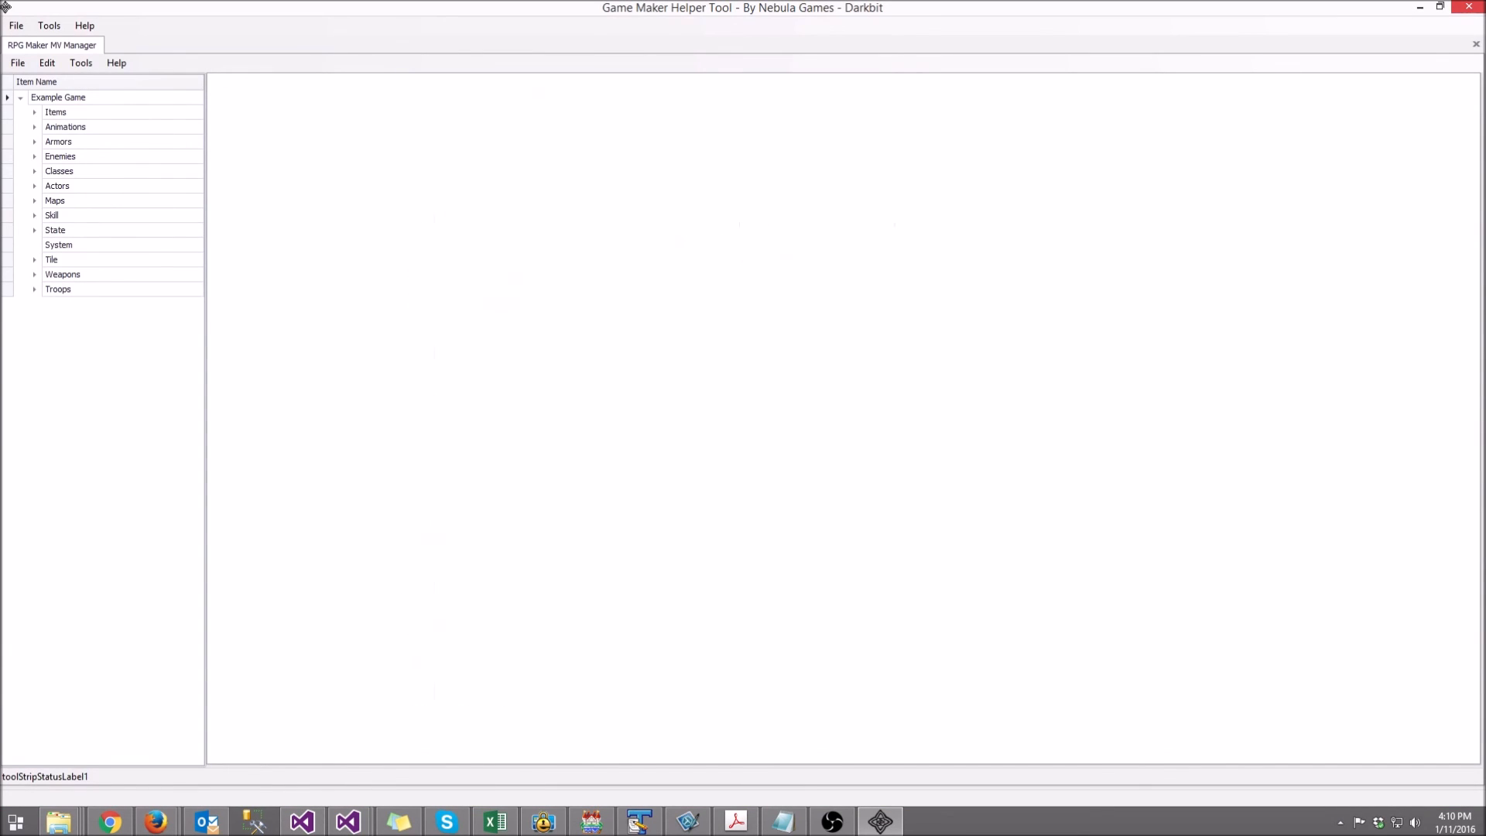
click(1468, 6)
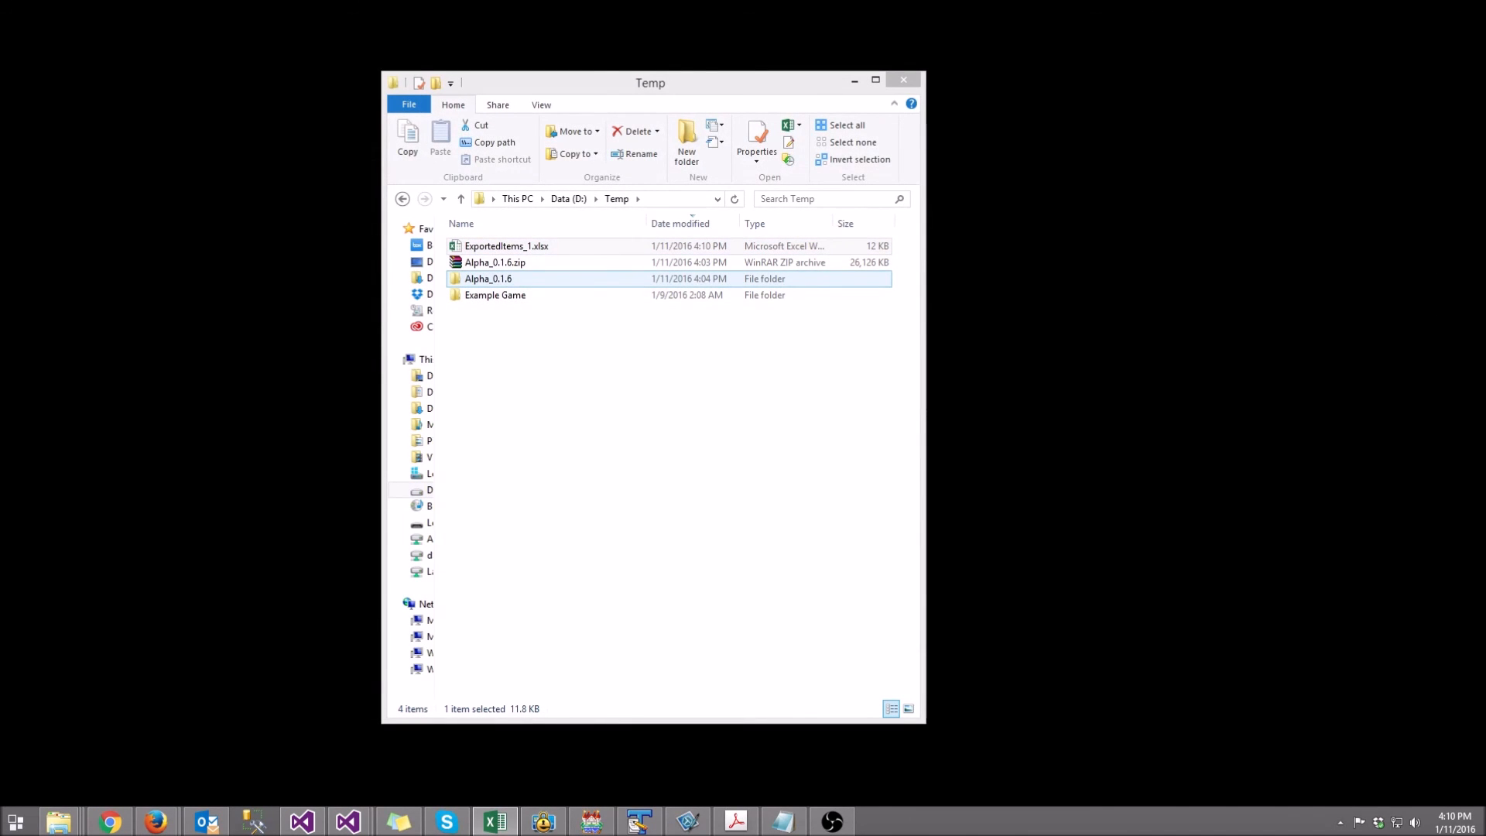
double_click(488, 279)
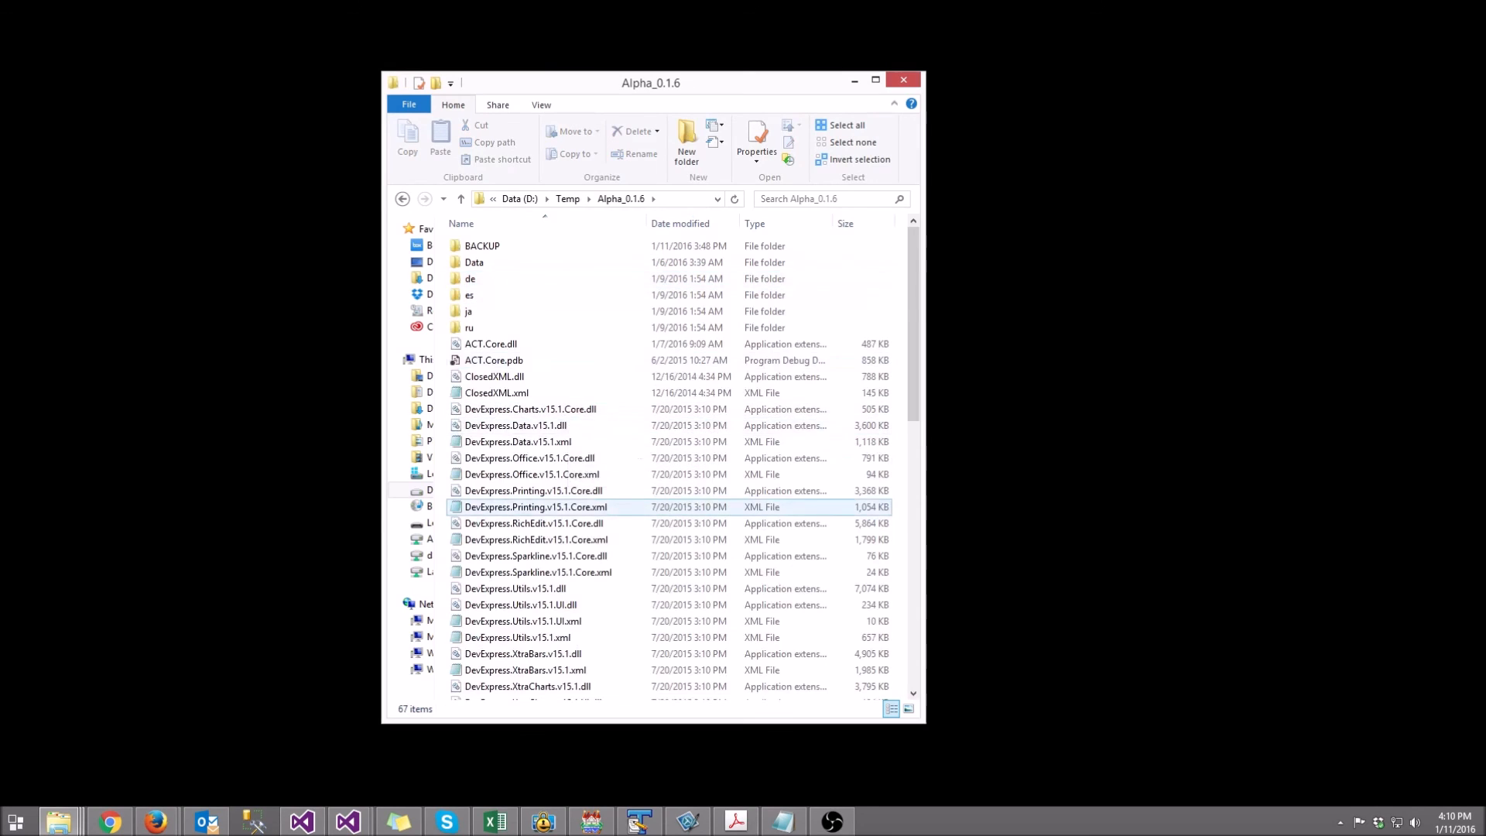
scroll(542, 507, down, 10)
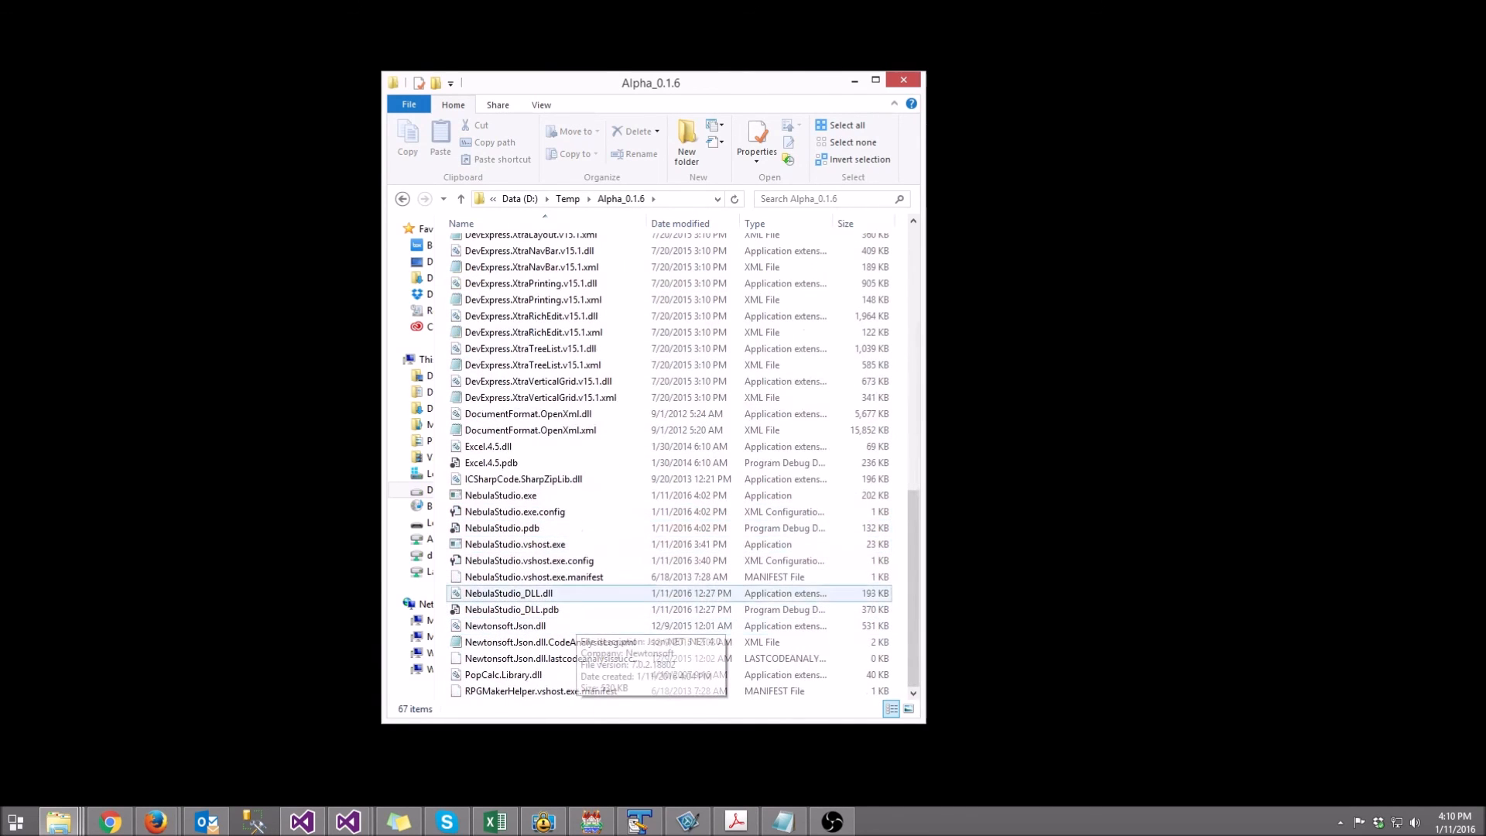
double_click(501, 495)
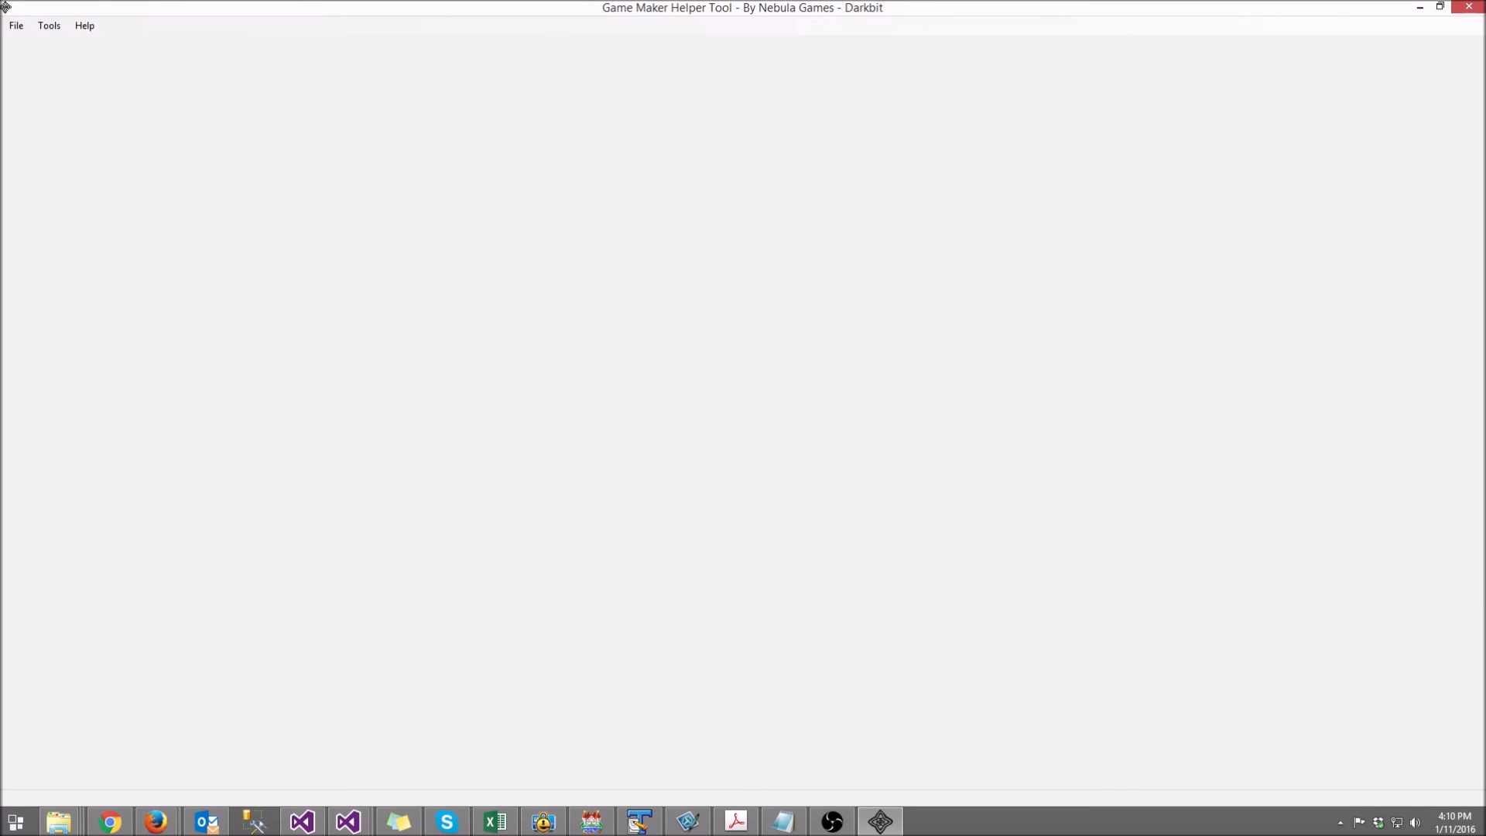
Step: Start the RPG Maker MV Manager and load Game.rpgproject from the Example Game folder
click(49, 25)
click(116, 40)
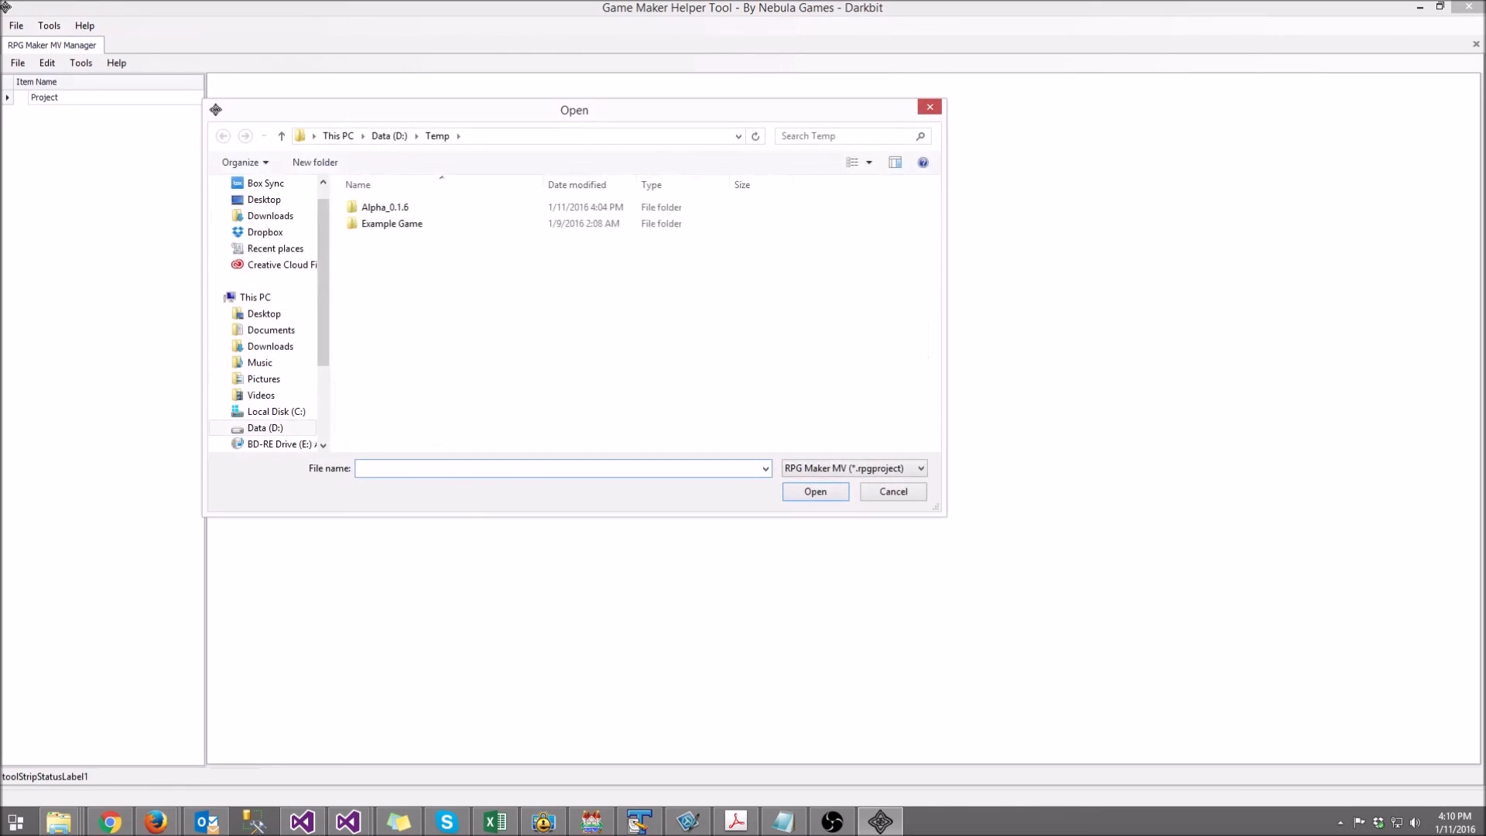
double_click(390, 223)
double_click(396, 321)
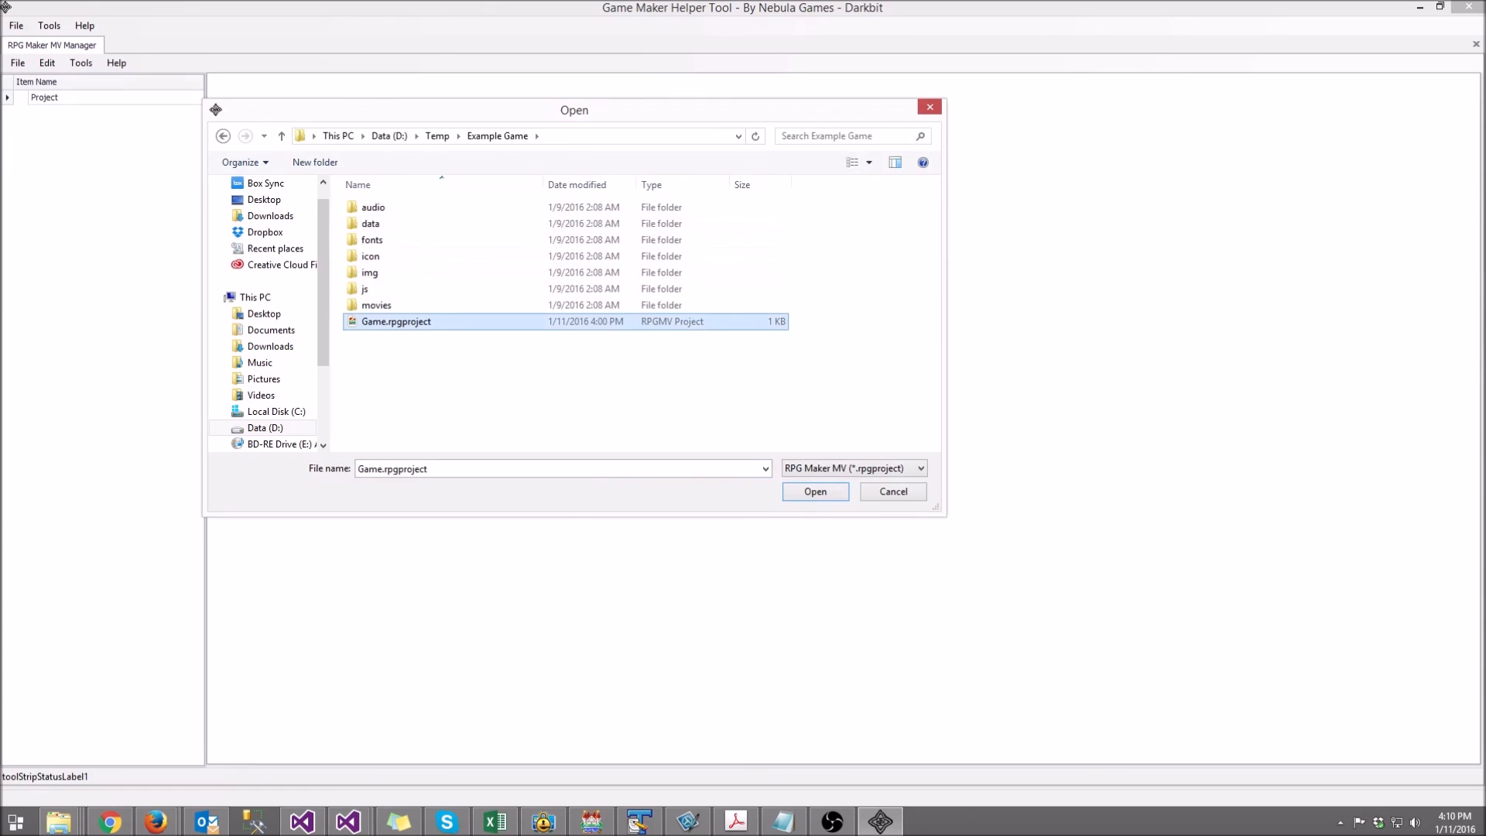
Step: Import the items from ExportedItems_1.xlsx in the Temp folder into the project
click(81, 63)
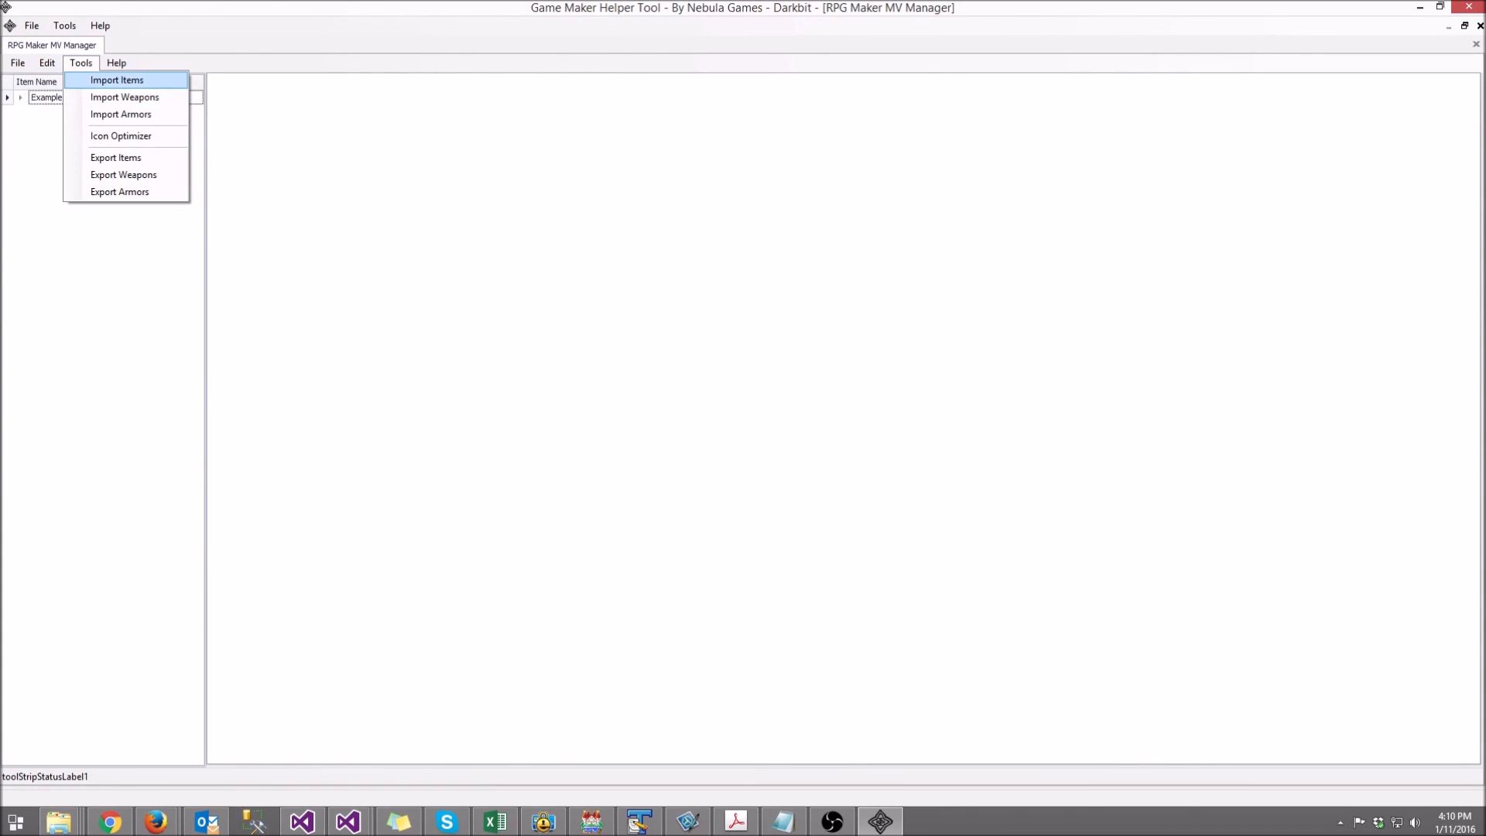
click(116, 79)
click(437, 135)
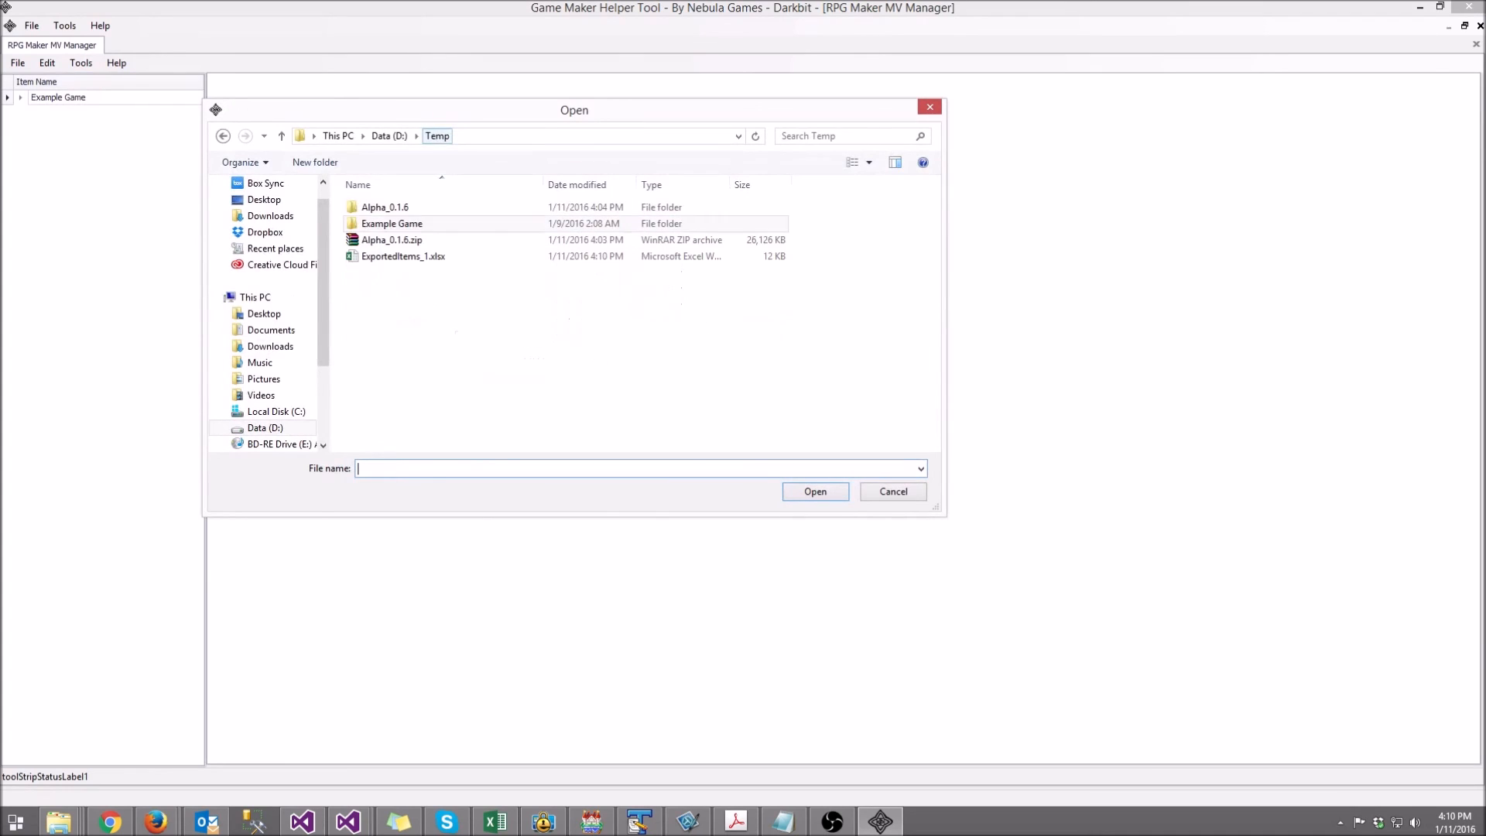
double_click(411, 256)
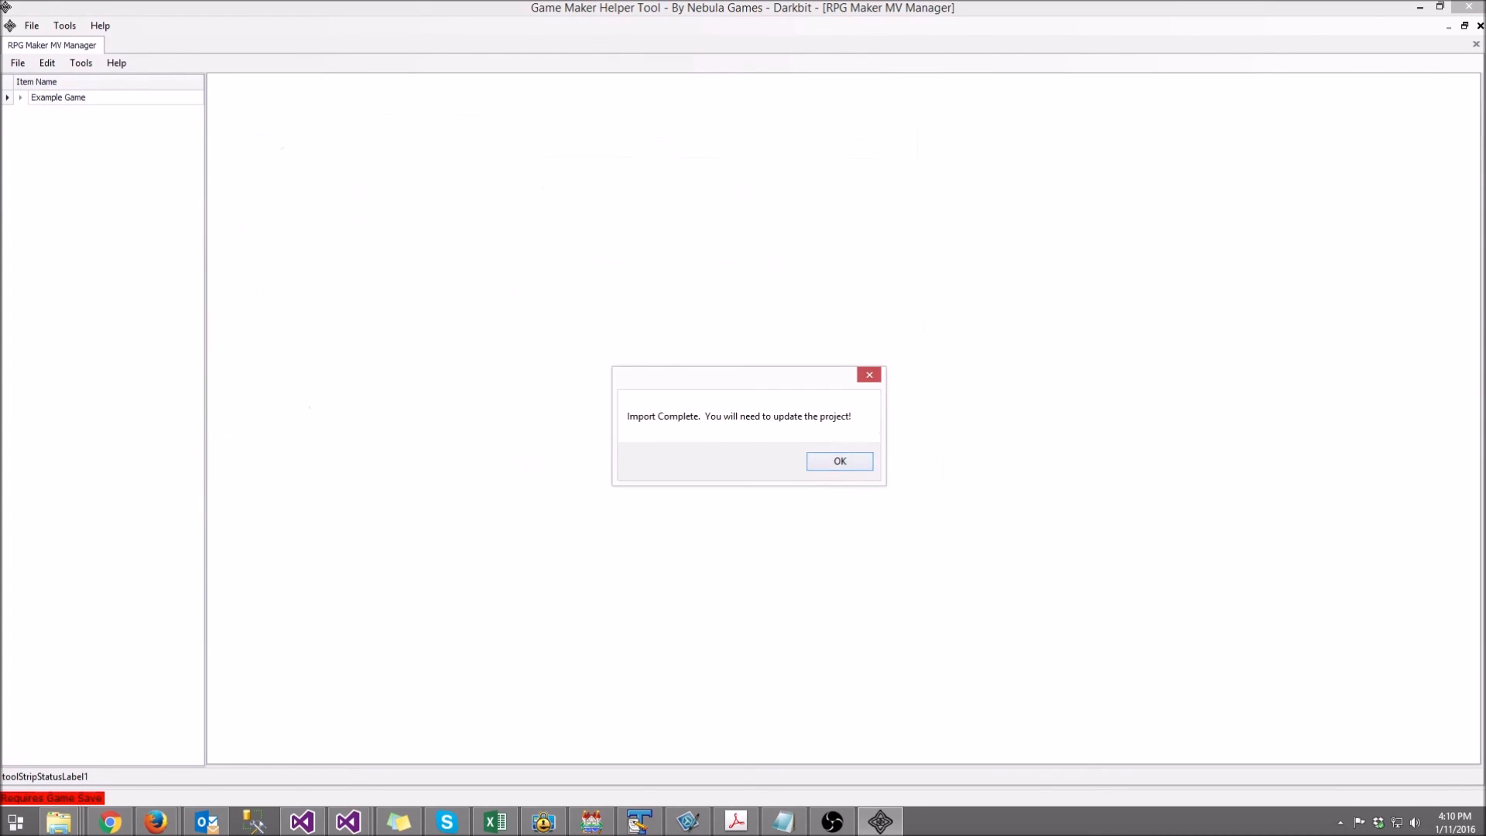
key(Return)
Step: Expand the Items of Example Game in the project tree and check the My New Item entry
click(20, 97)
click(34, 113)
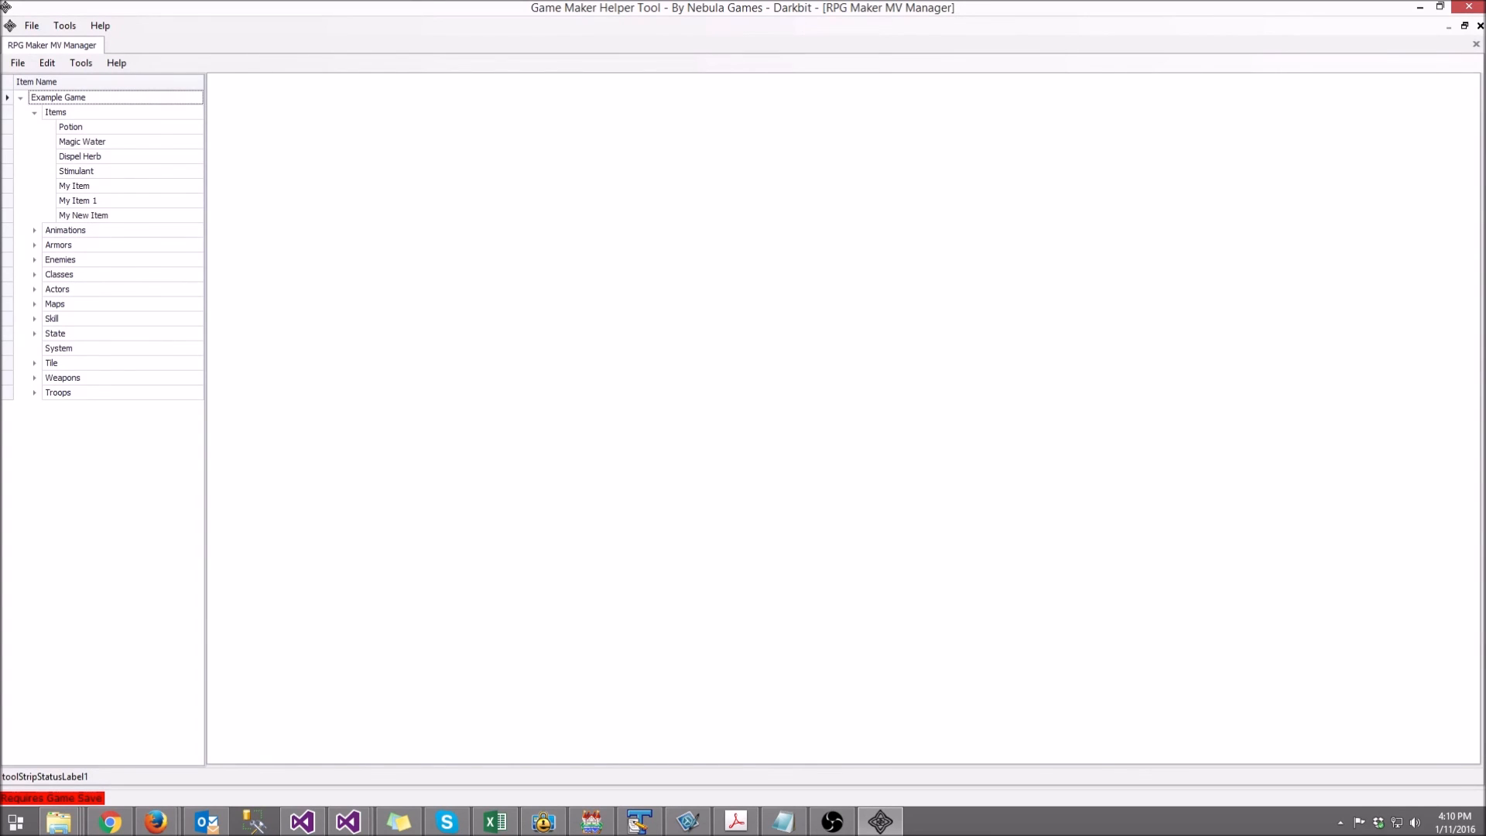
click(84, 216)
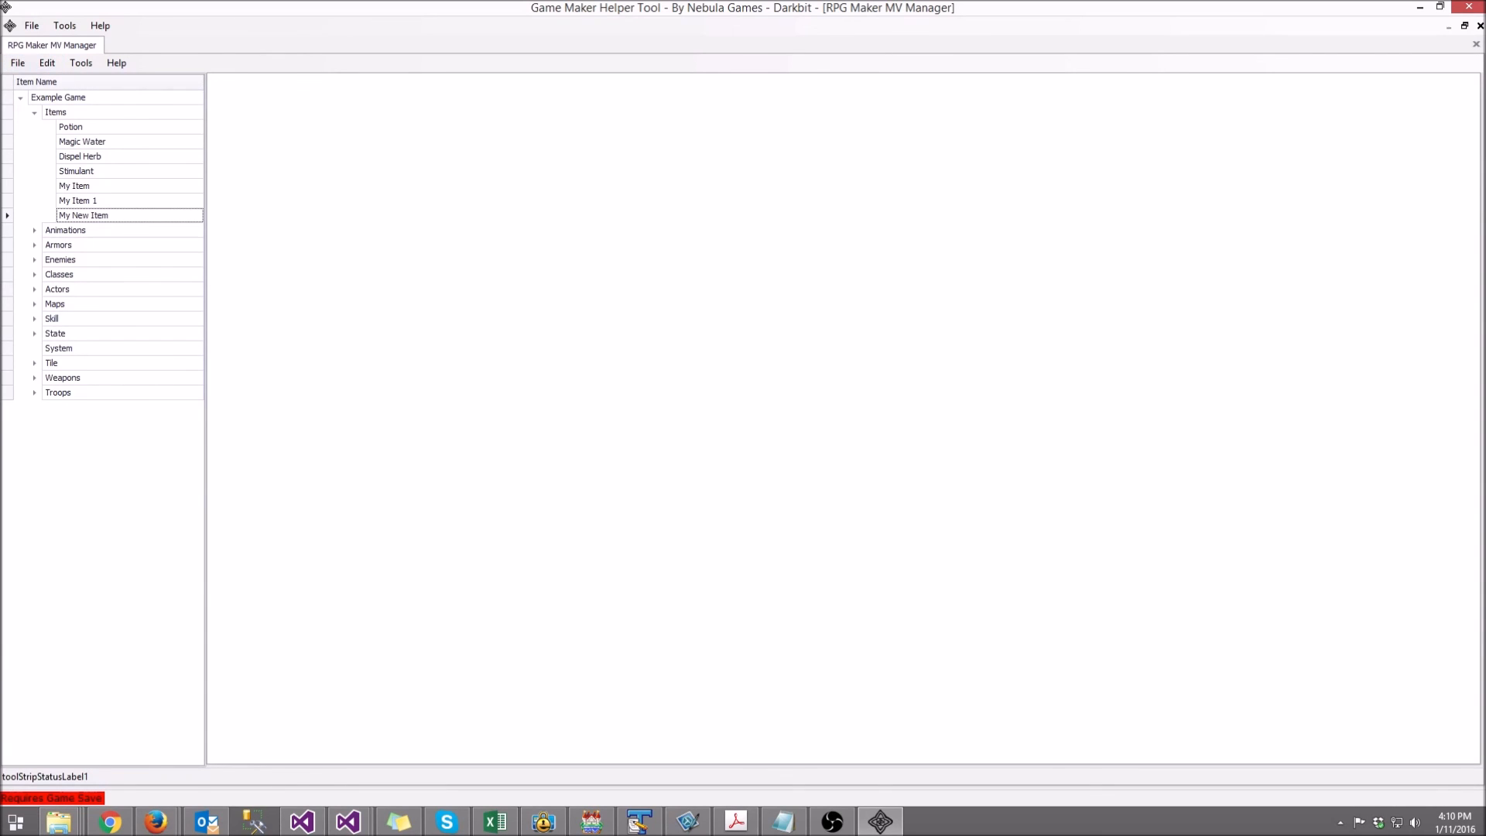
Step: Update the MV project's game files, accepting both warning acknowledgements
click(17, 63)
click(65, 101)
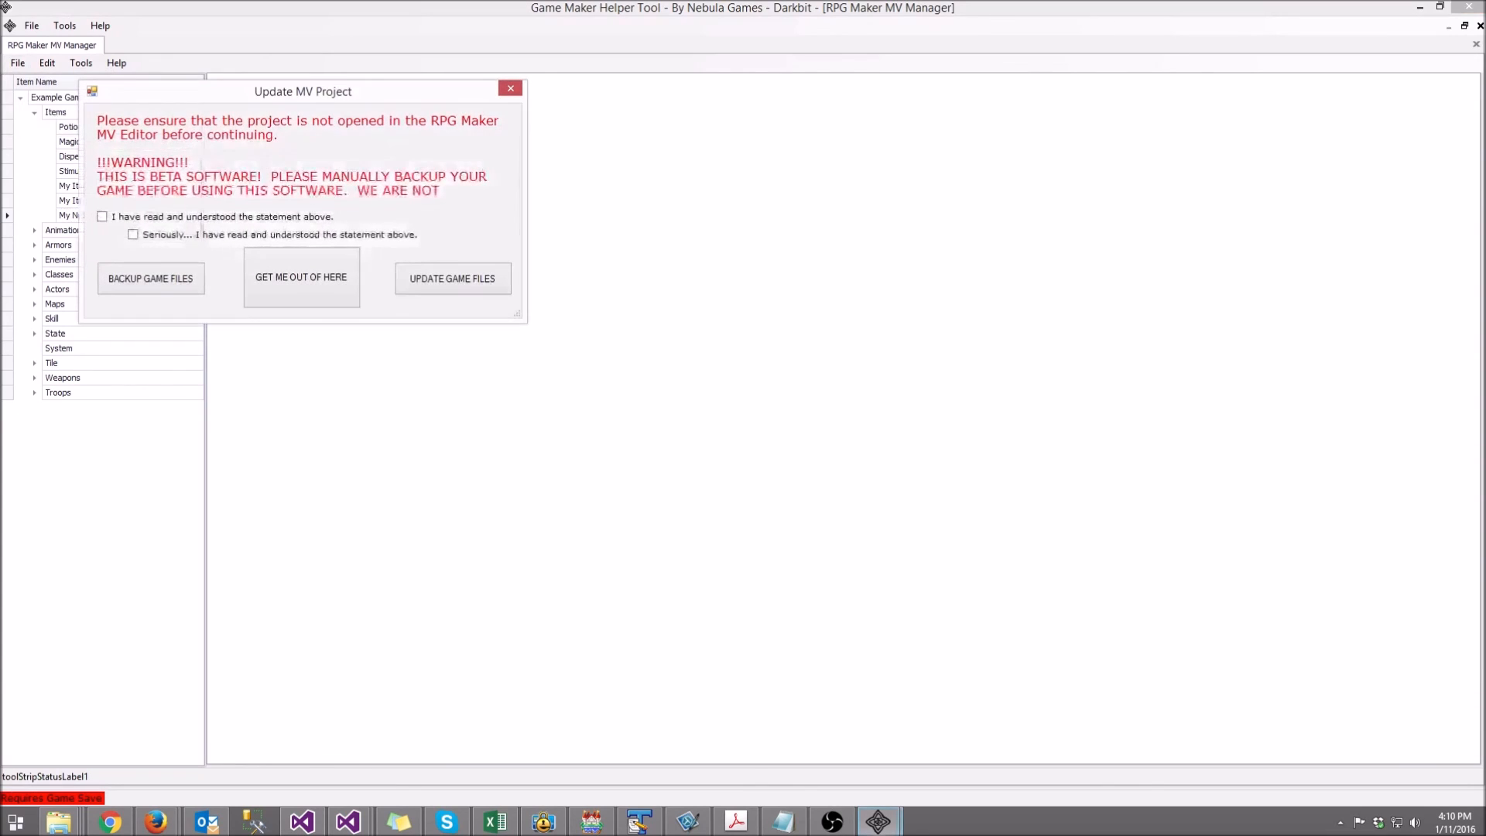
click(101, 217)
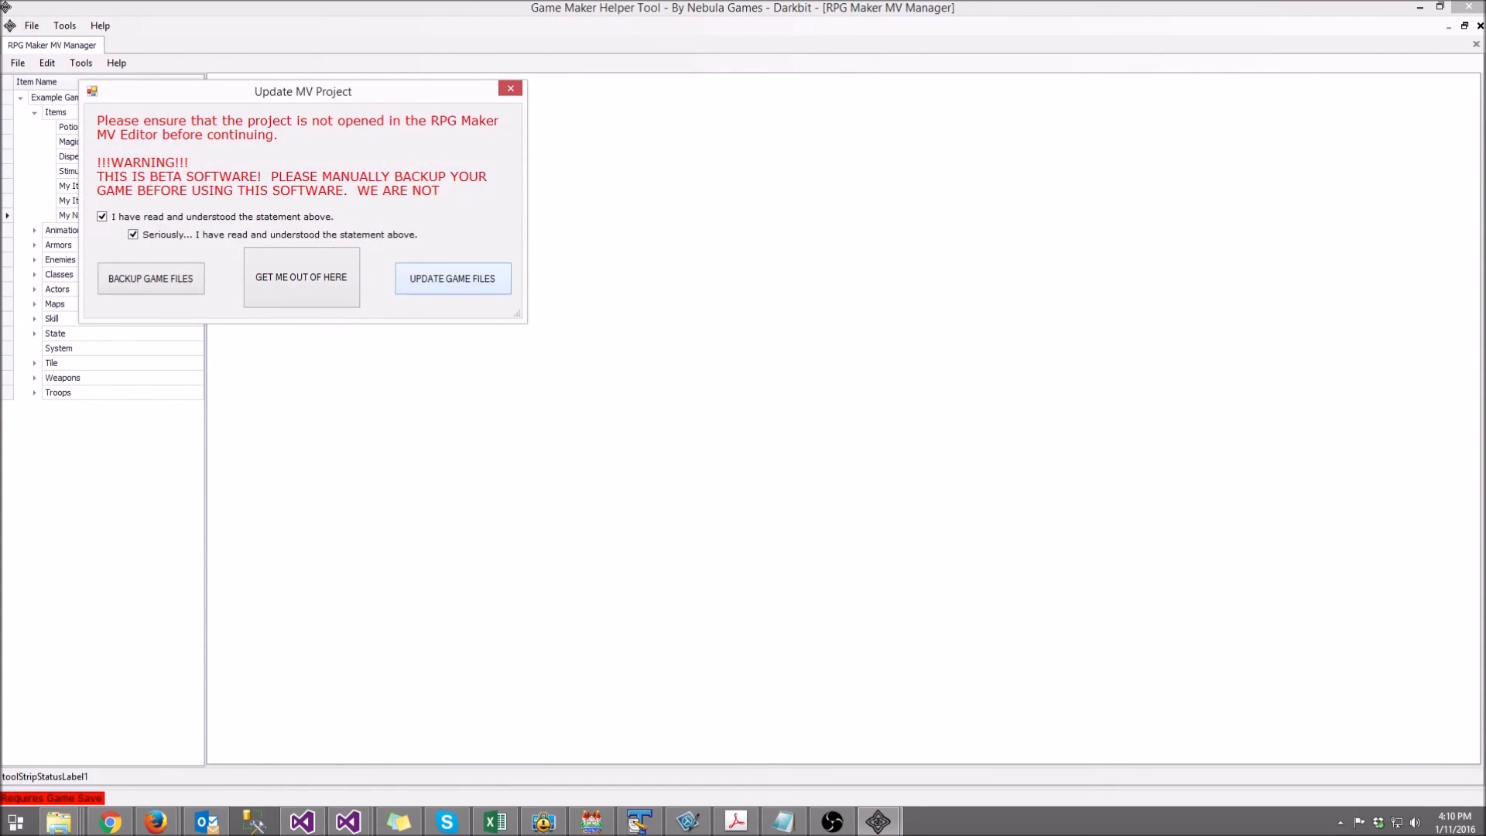
click(452, 279)
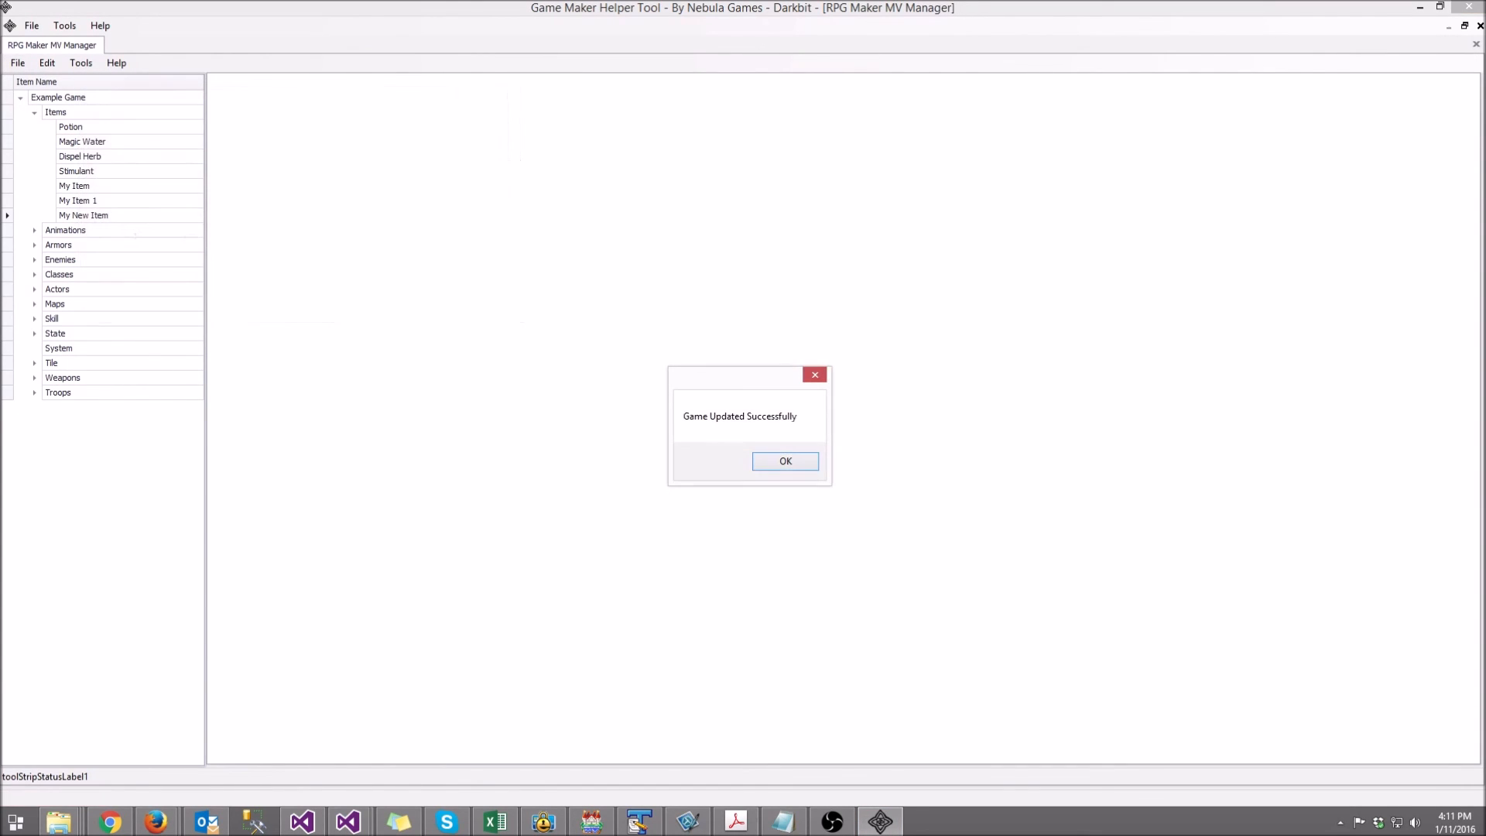
key(Return)
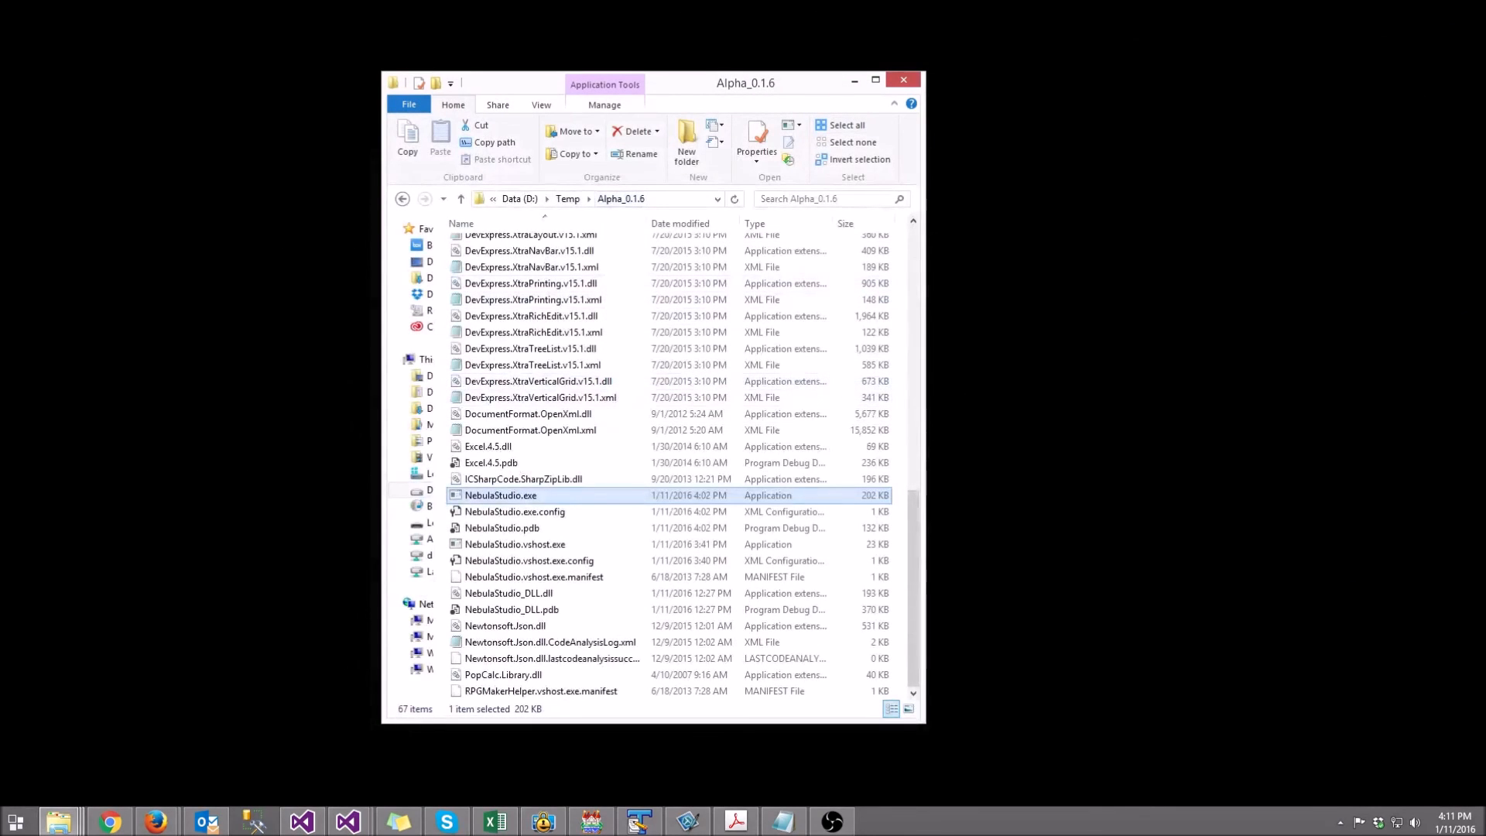
Step: Open Game.rpgproject from the Example Game folder in RPG Maker MV and view the Items in its database
click(616, 199)
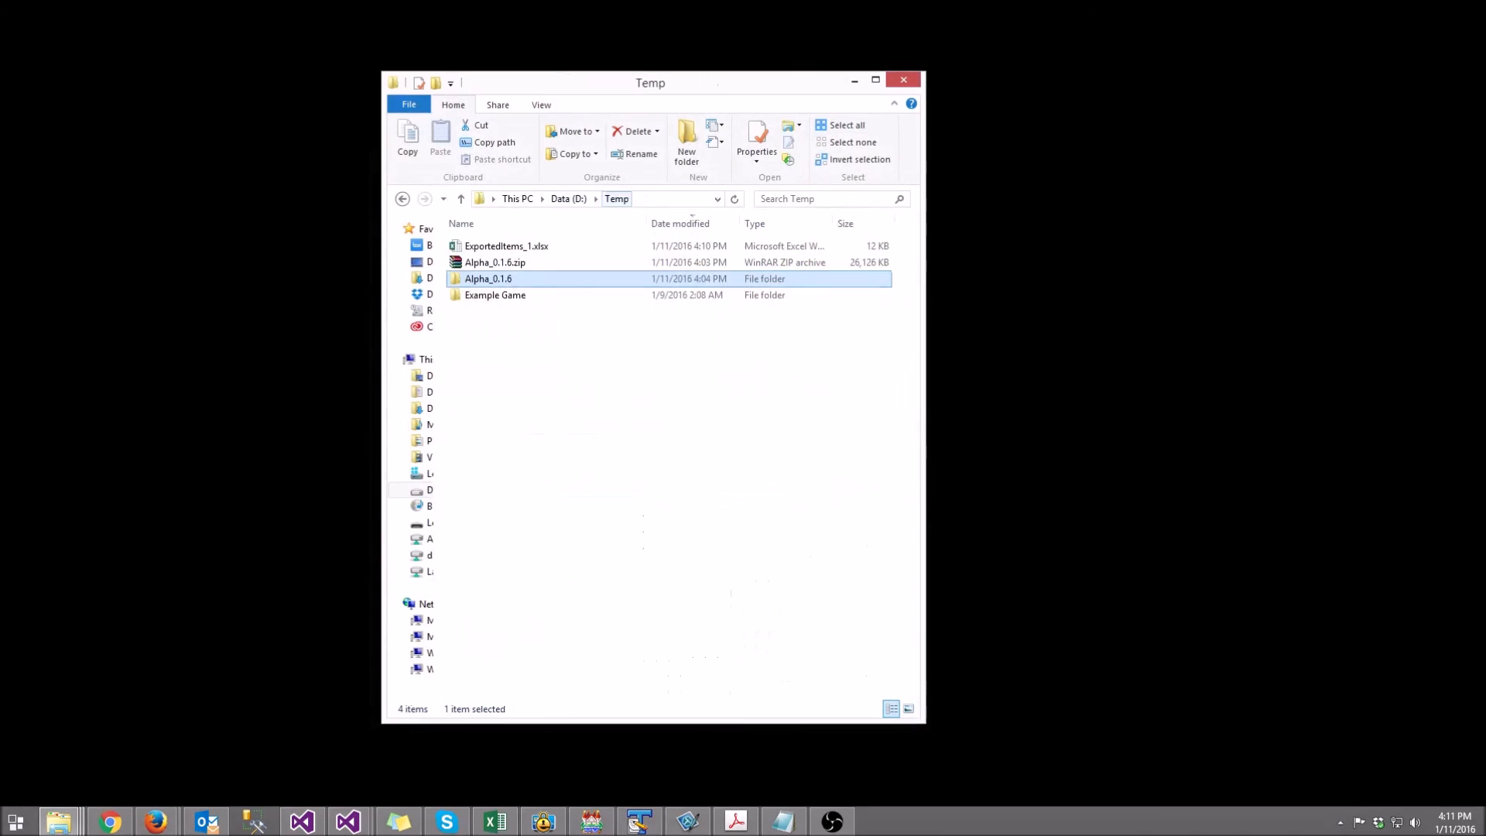
double_click(496, 295)
click(505, 361)
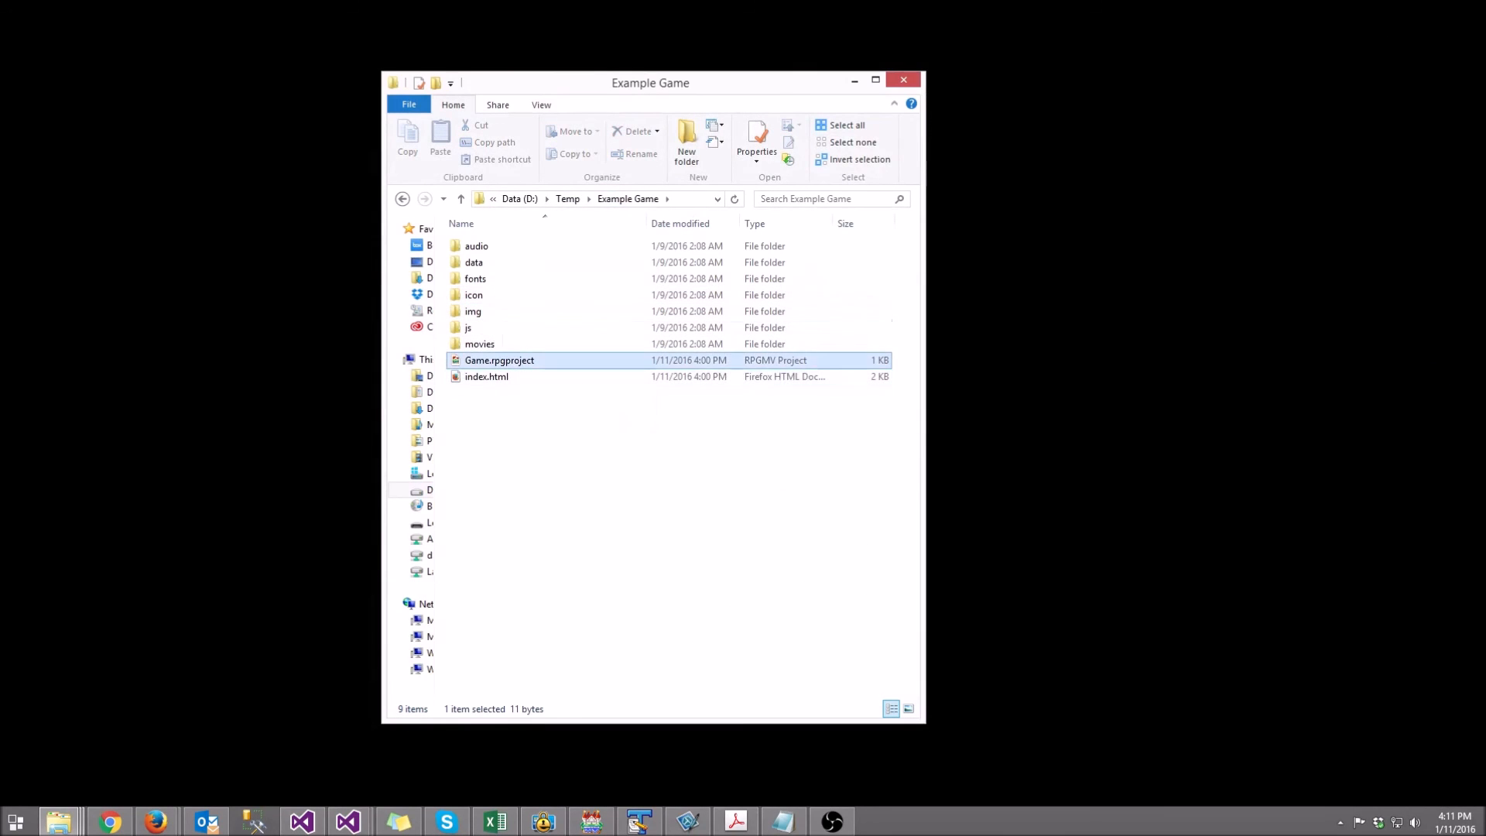
double_click(505, 361)
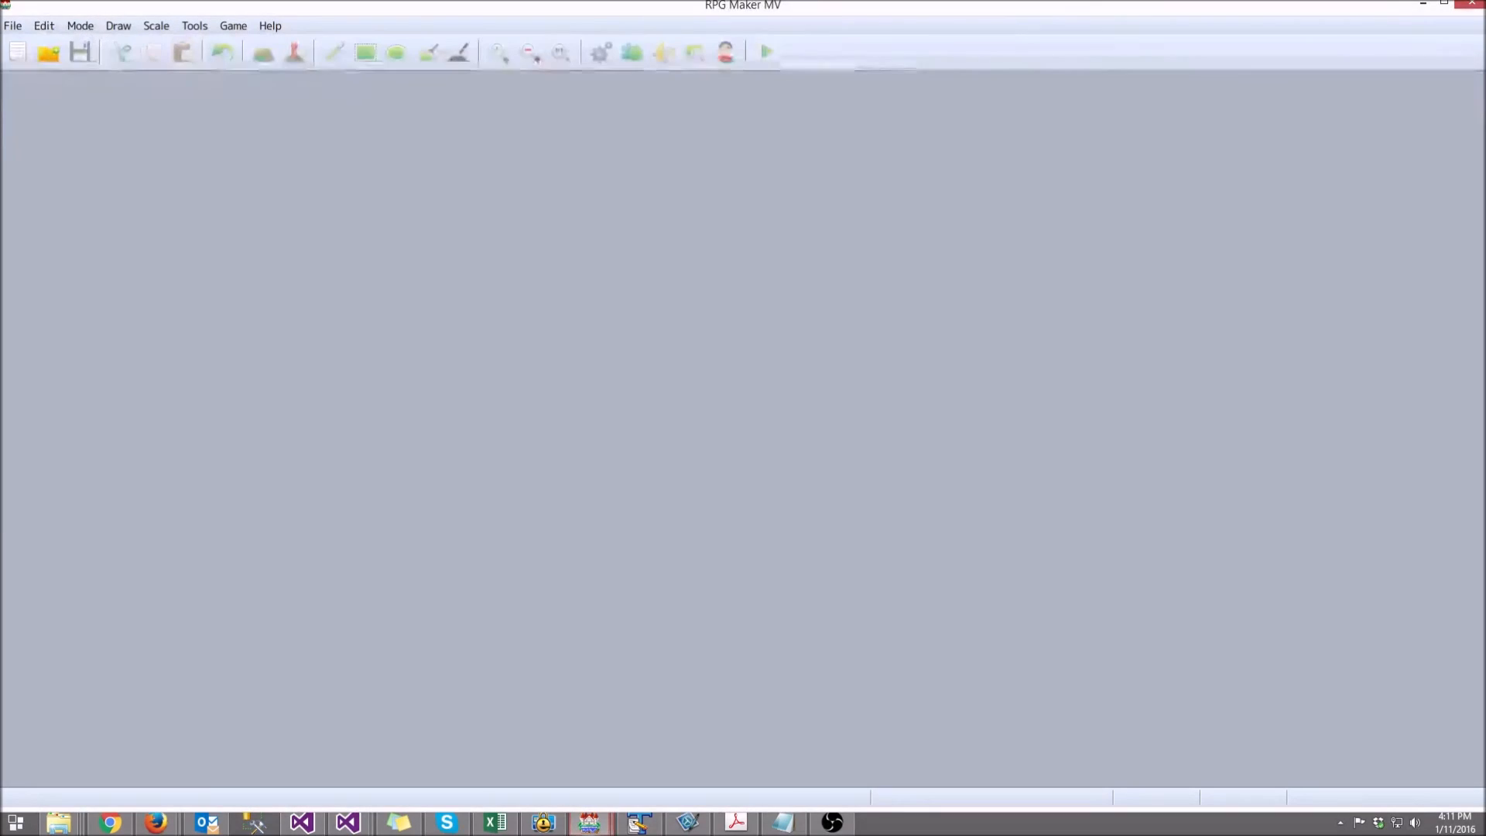
click(602, 52)
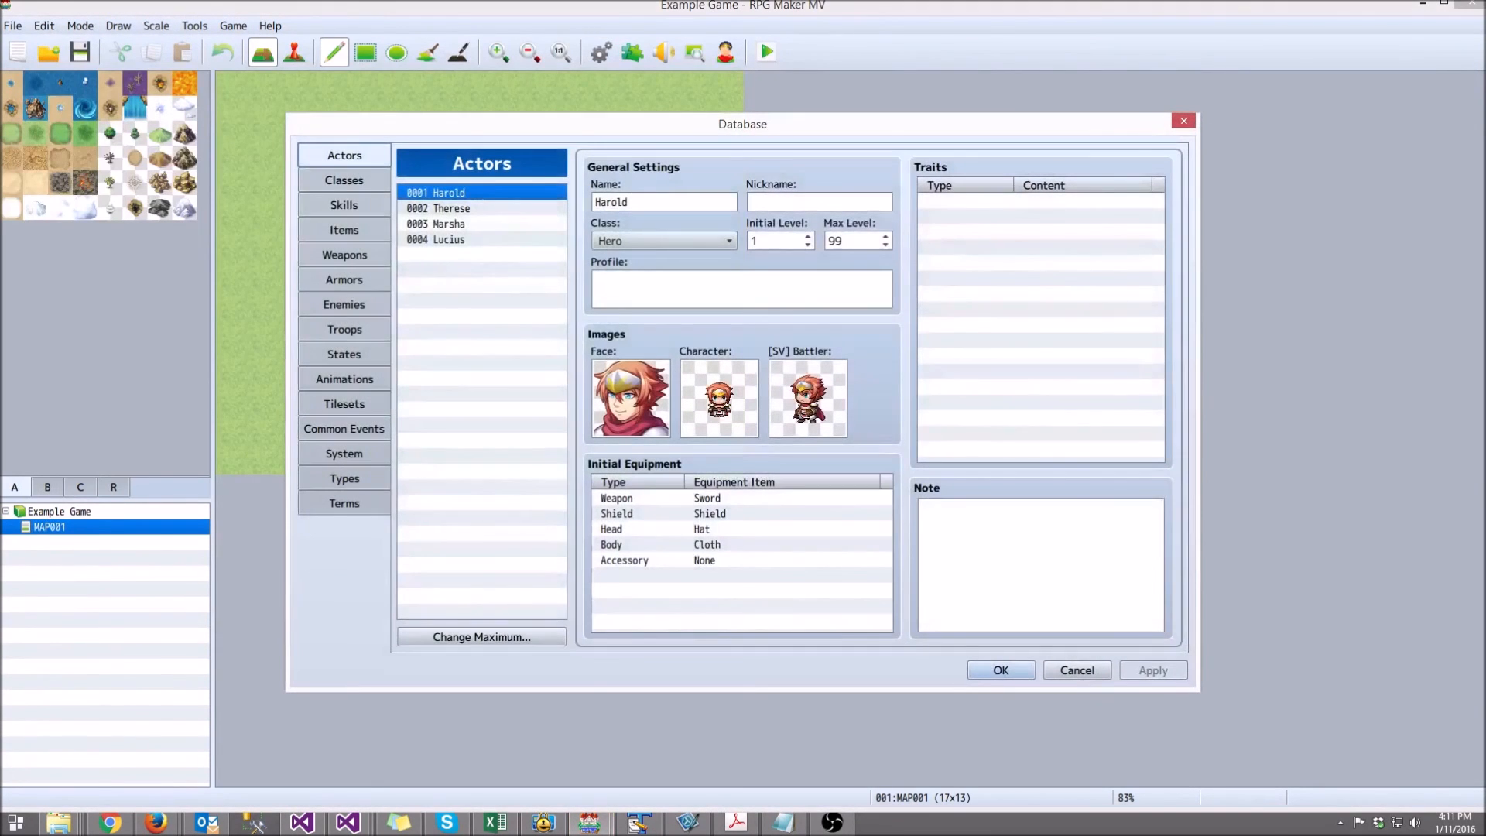
click(345, 230)
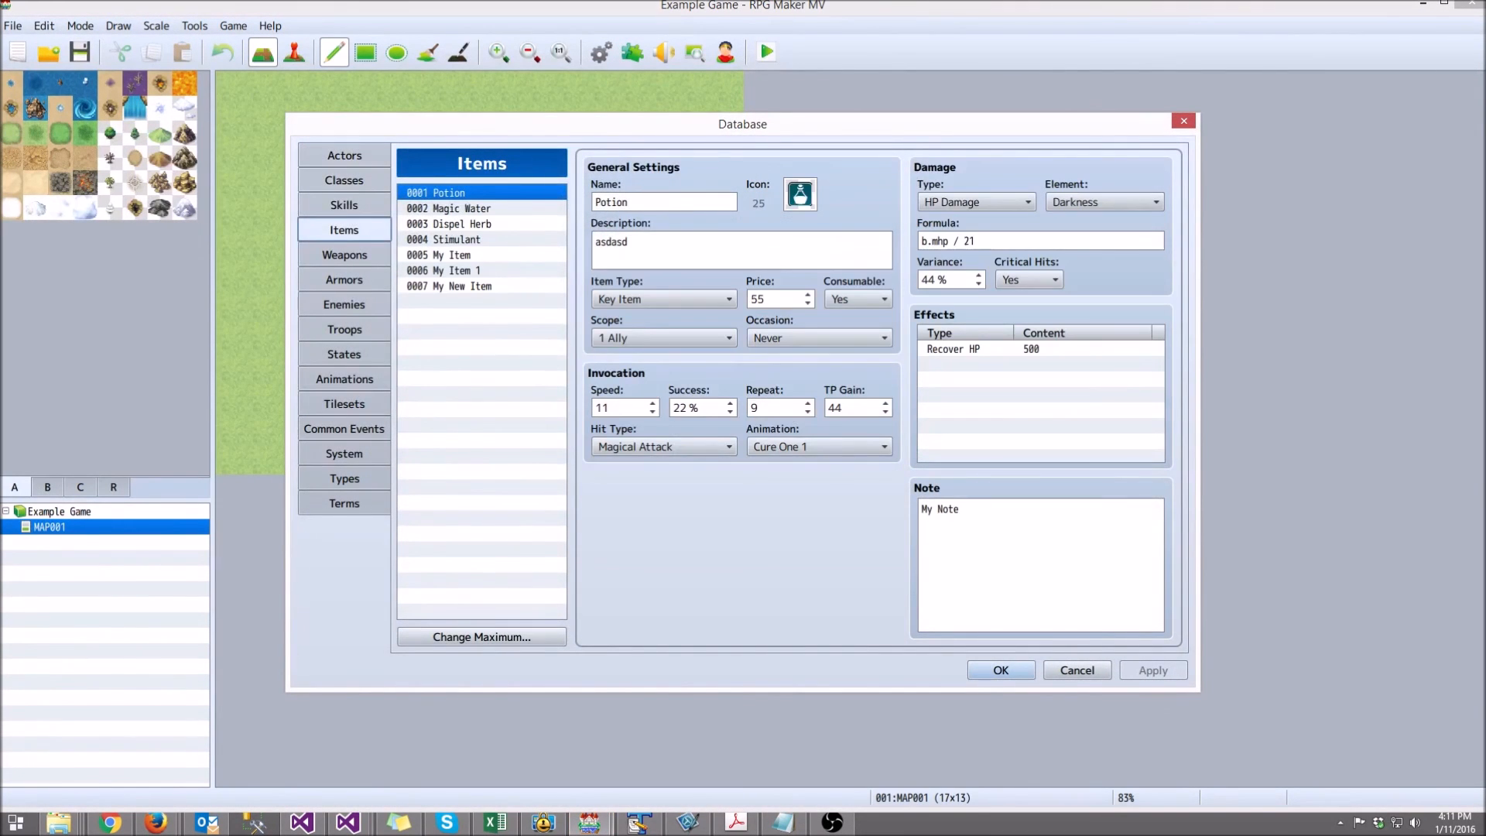
Step: Inspect the My New Item entry's settings, and look over the Weapons and Armors lists in the database
click(450, 286)
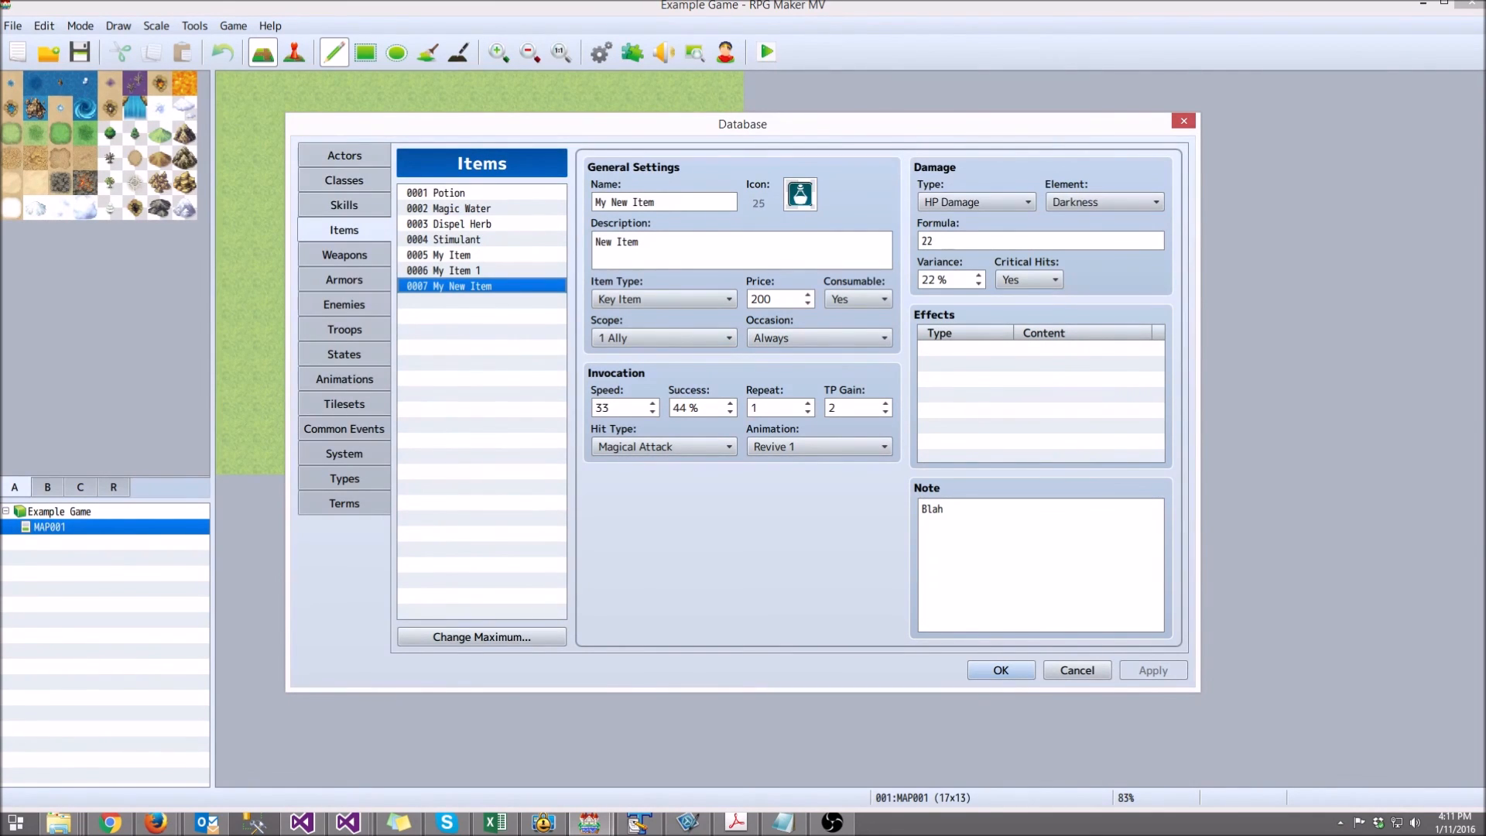
click(344, 254)
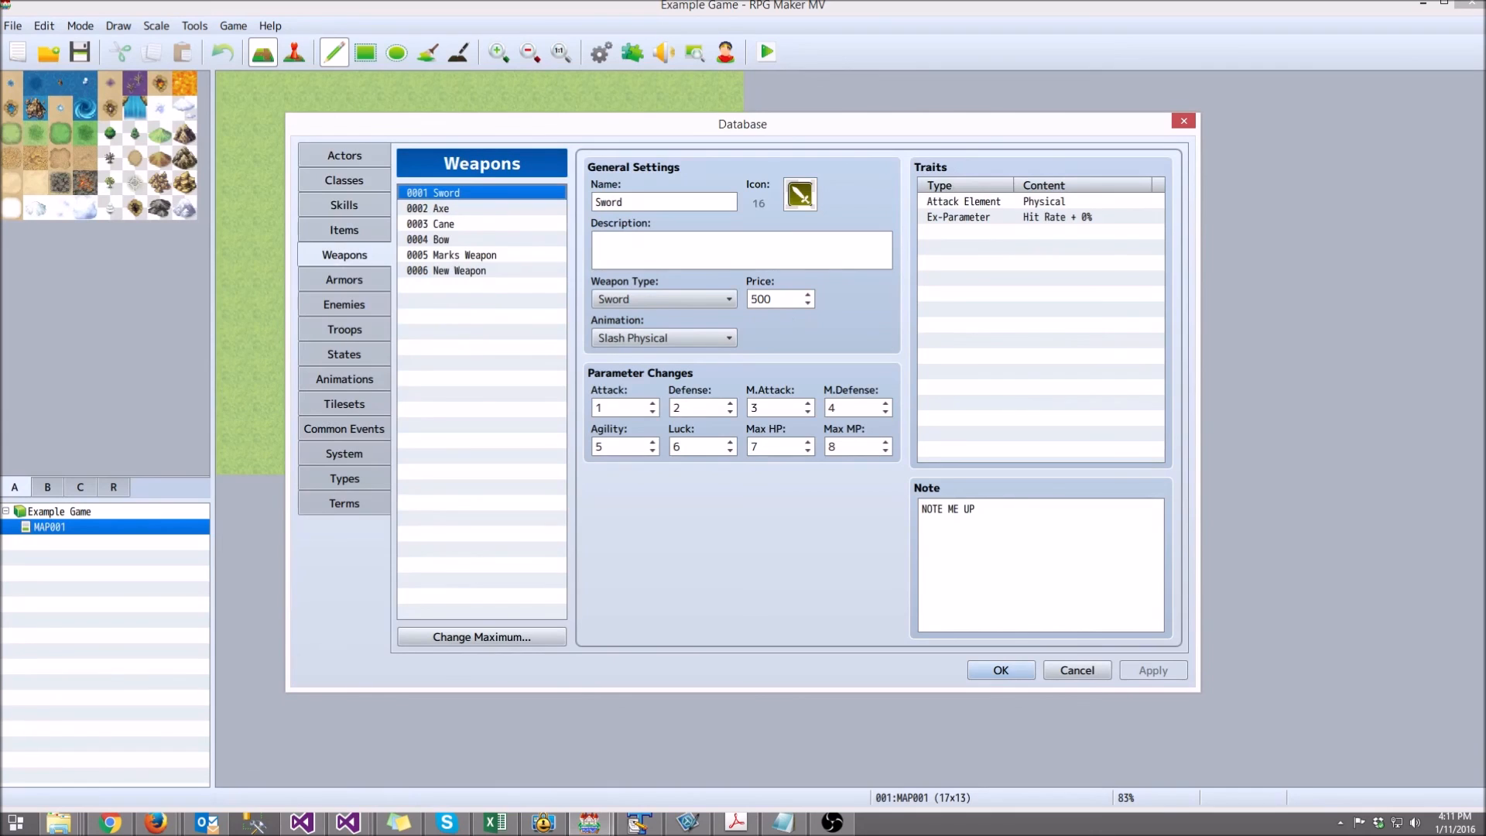
click(345, 280)
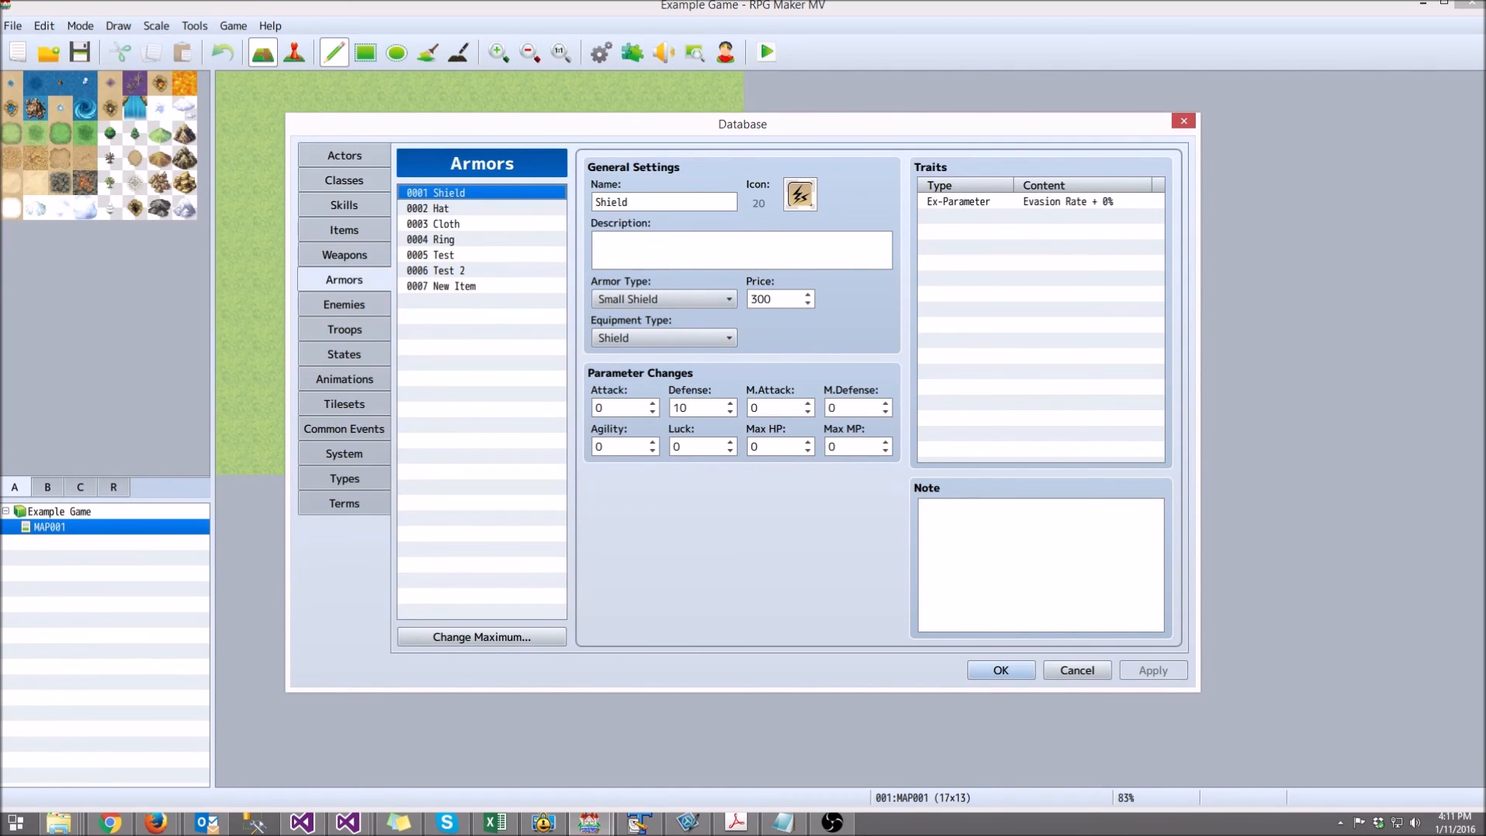
Step: Browse the database's Actors, Classes, Skills, Weapons, Armors and Enemies categories, returning to Armors and Weapons
click(344, 155)
click(345, 181)
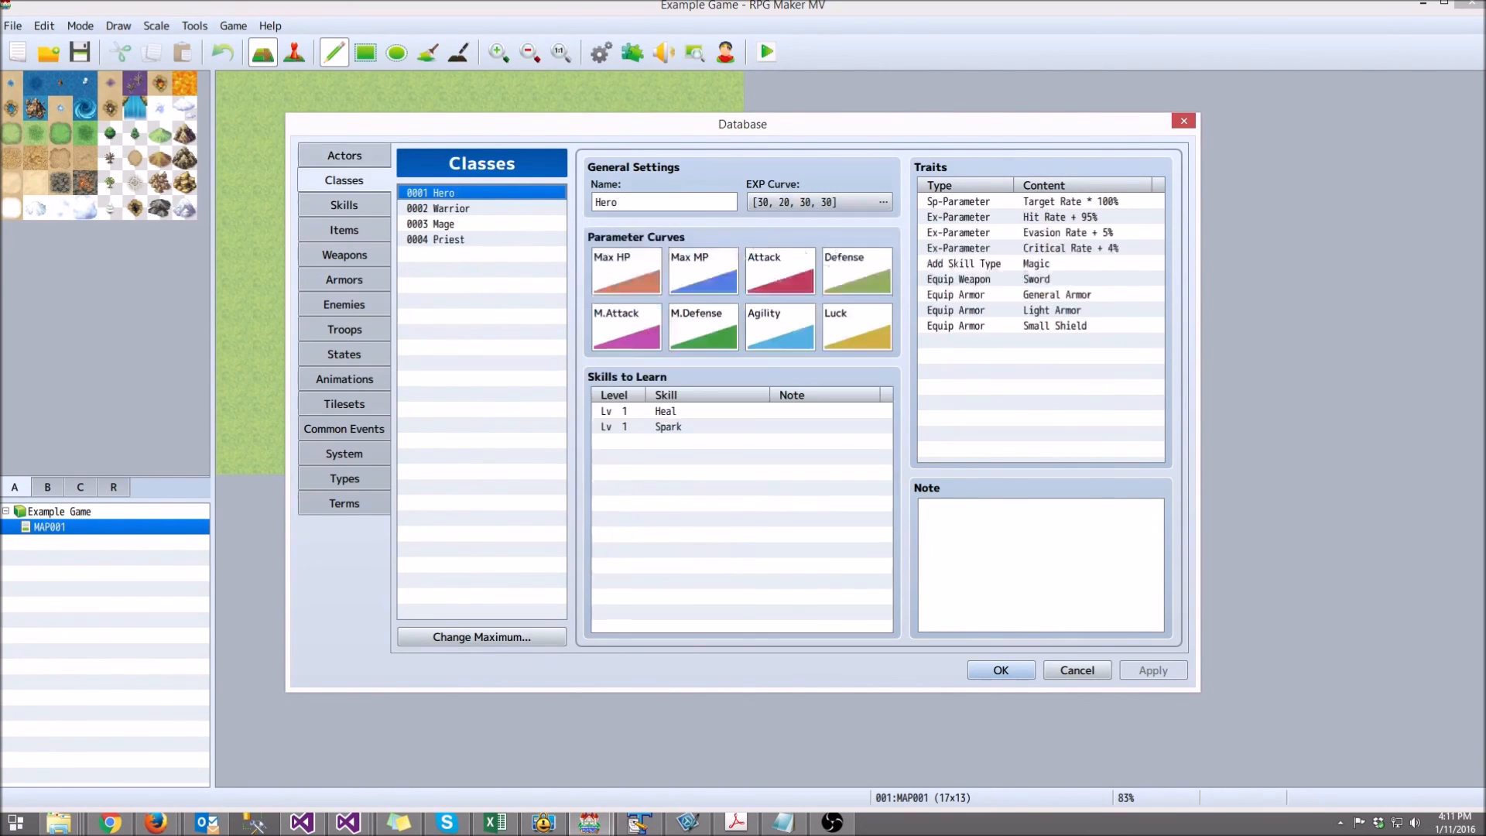
click(344, 205)
click(345, 255)
click(344, 279)
click(344, 305)
click(345, 280)
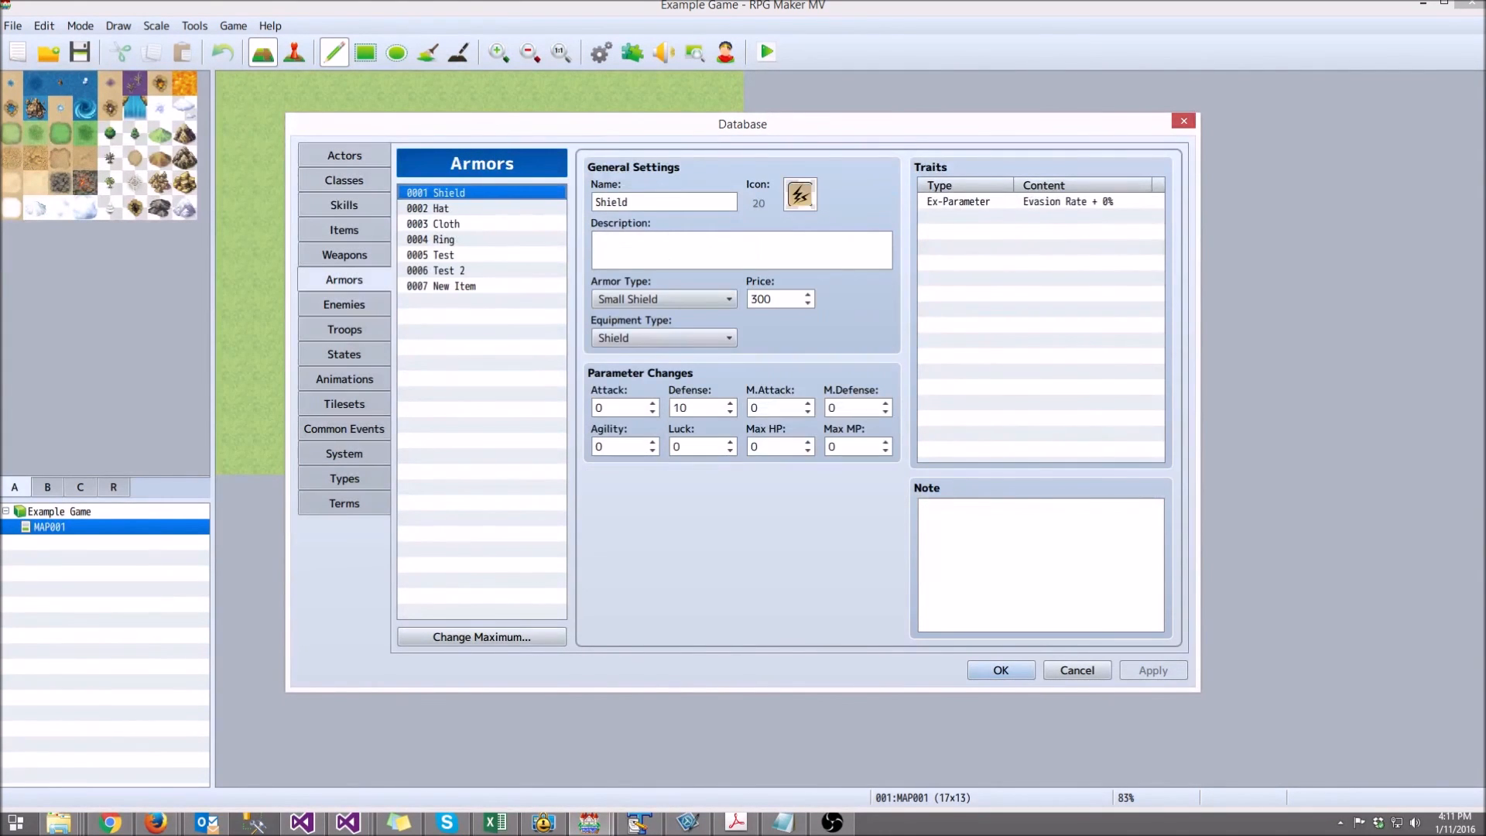
click(345, 255)
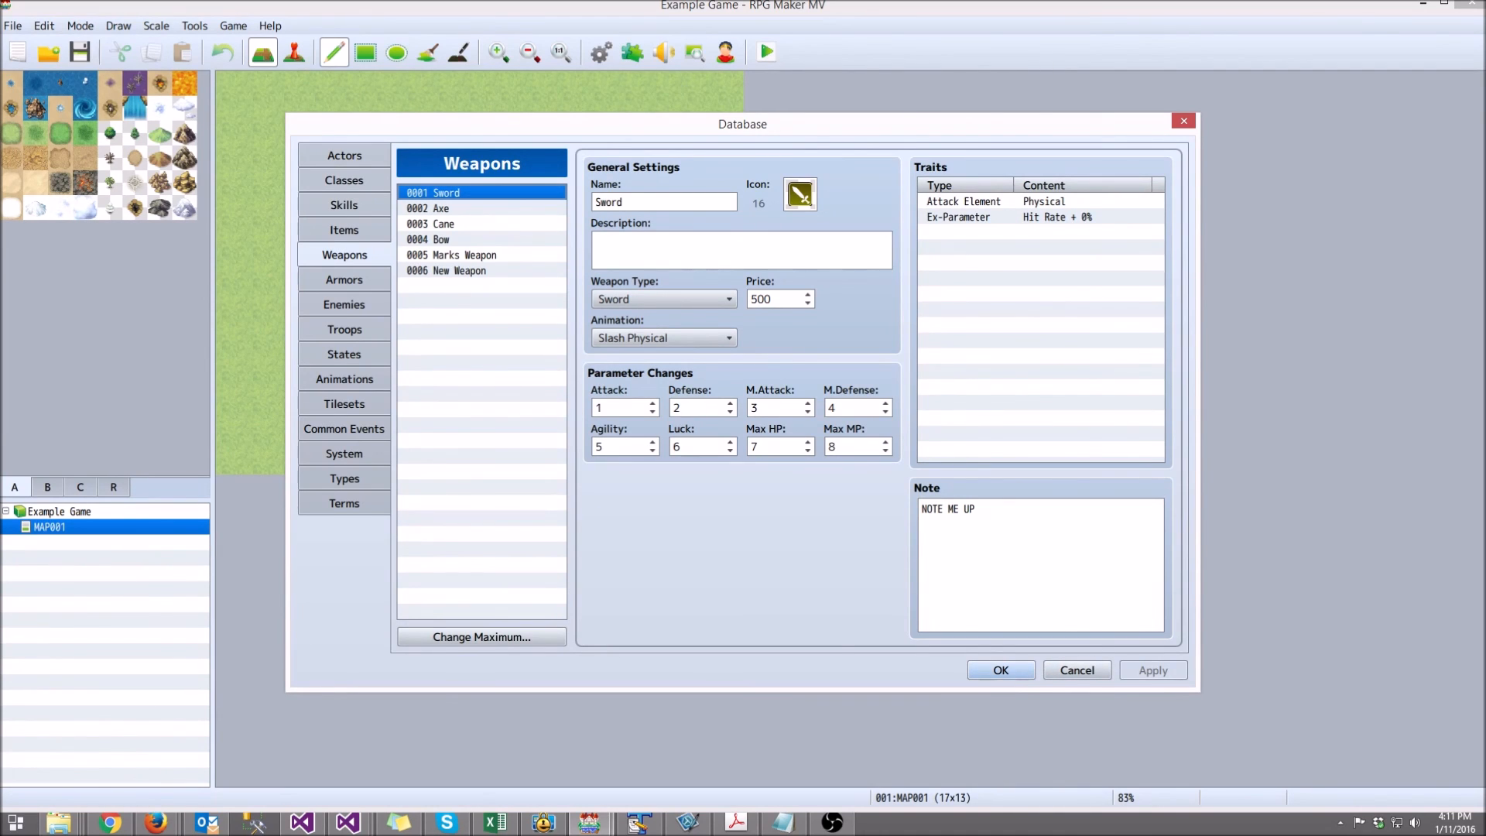
click(833, 823)
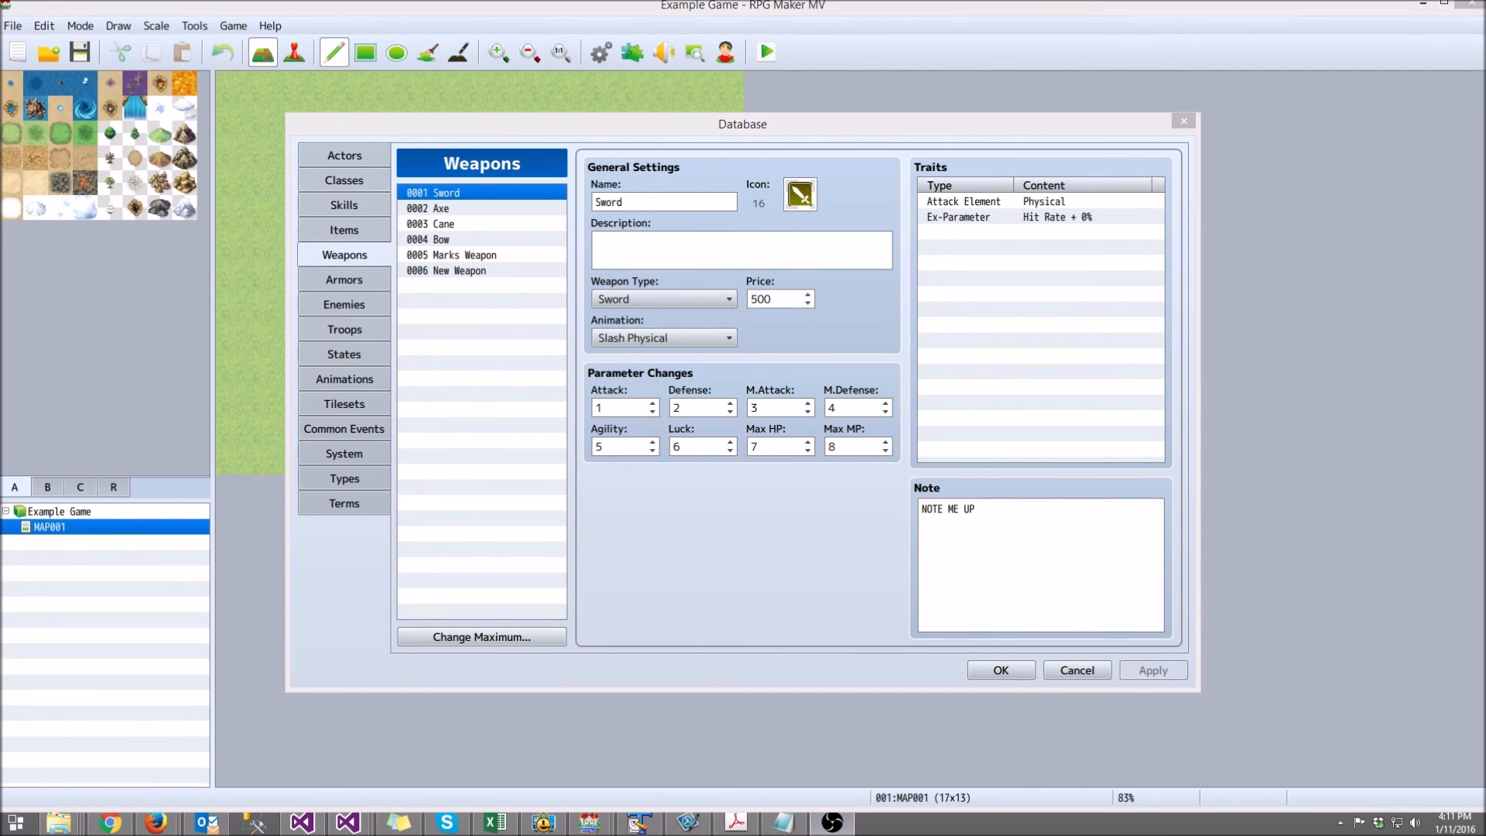